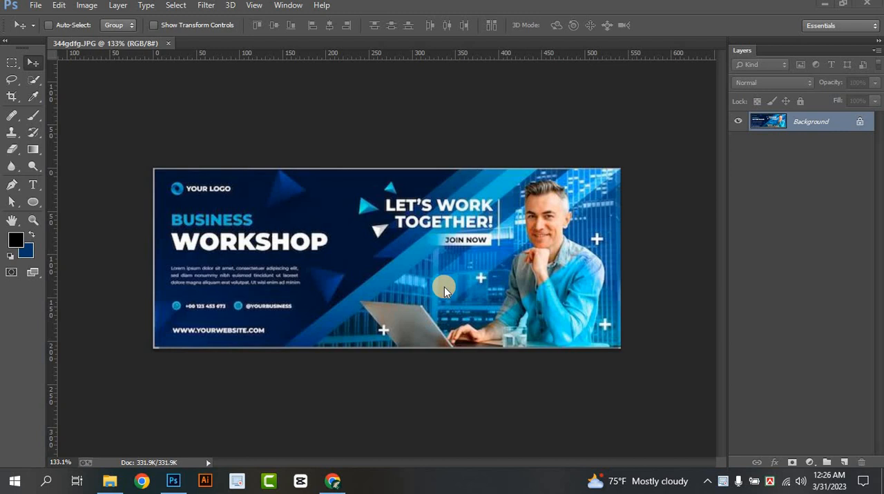
Create a new document 820 pixels wide and 360 pixels high at 300 pixels/inch
left_click(34, 7)
left_click(33, 10)
left_click(34, 9)
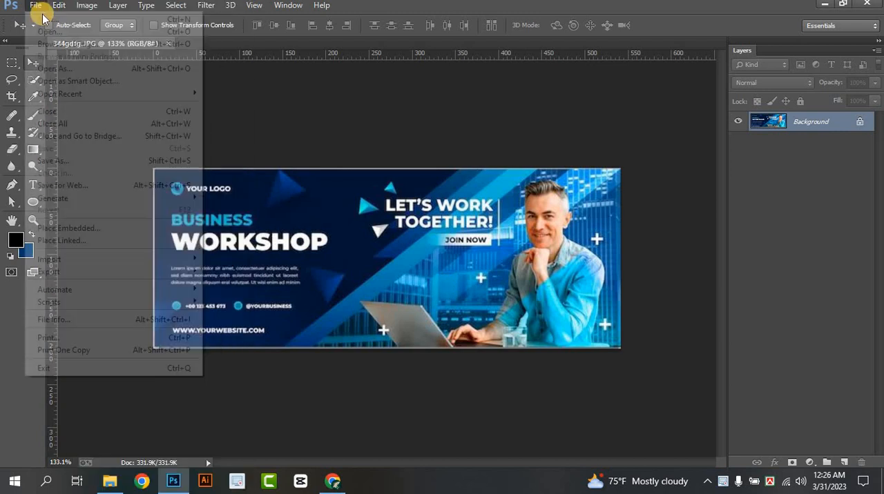
left_click(48, 19)
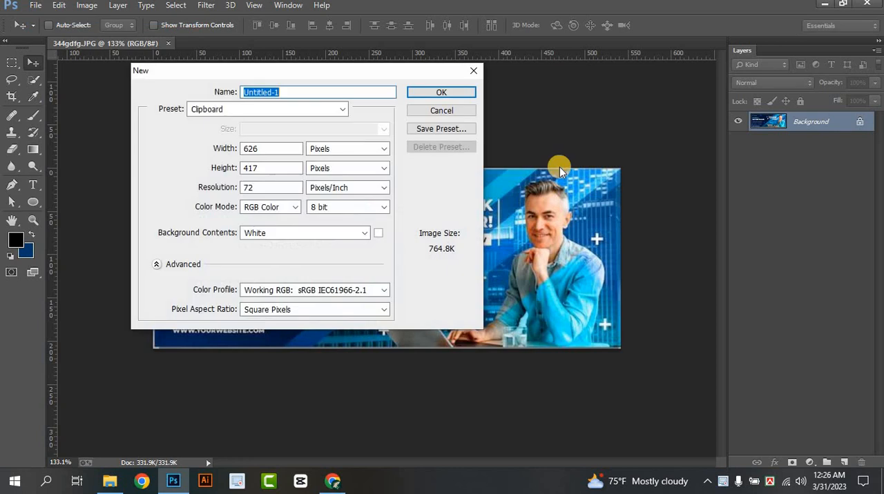
double_click(271, 151)
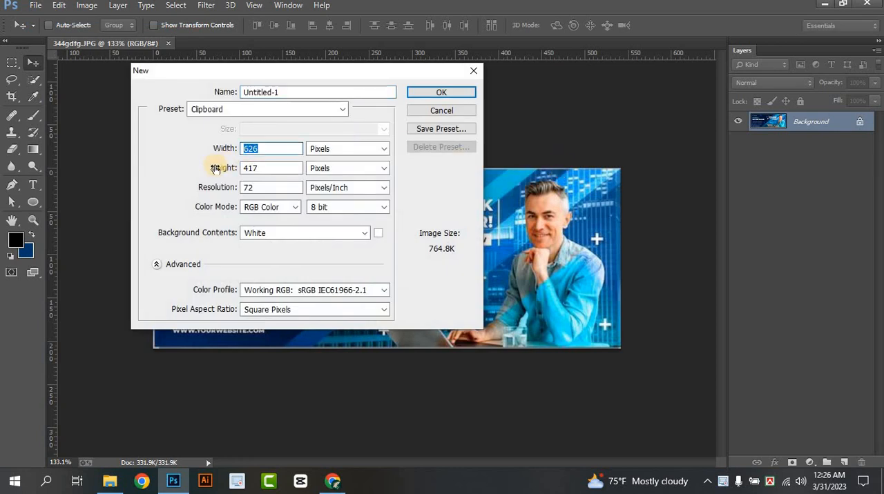
type("820")
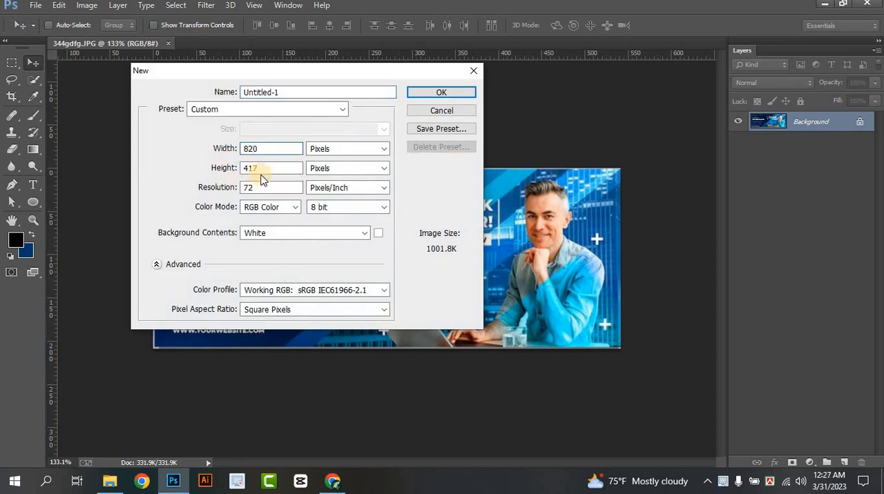
type("360")
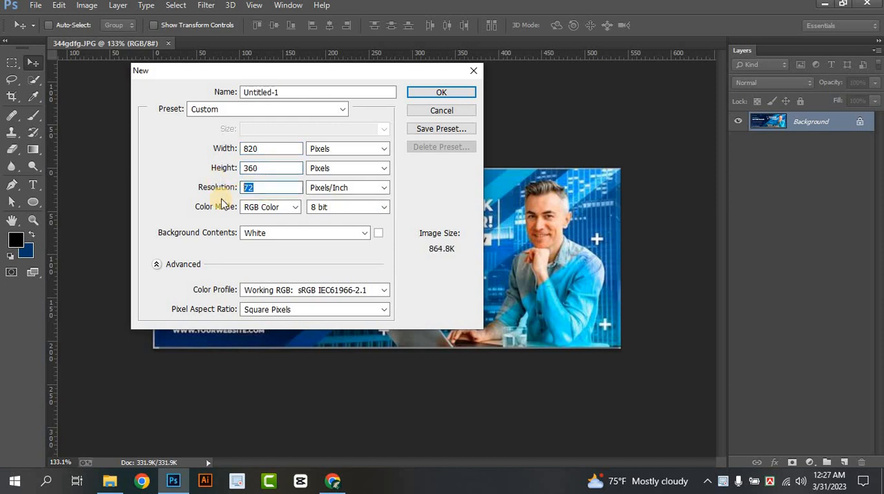
type("300")
left_click(432, 94)
left_click_drag(220, 61, 304, 51)
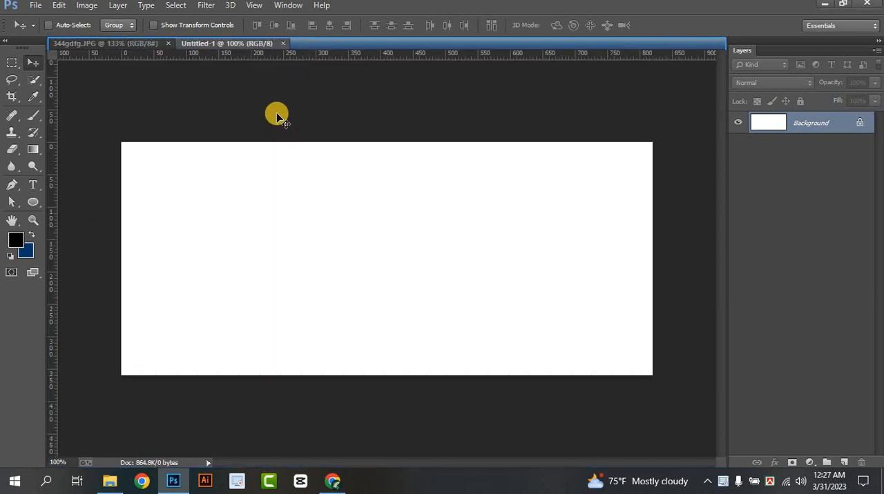
Copy the banner image from 344gdfg.JPG into the new document and scale it down to about 52%
left_click(144, 43)
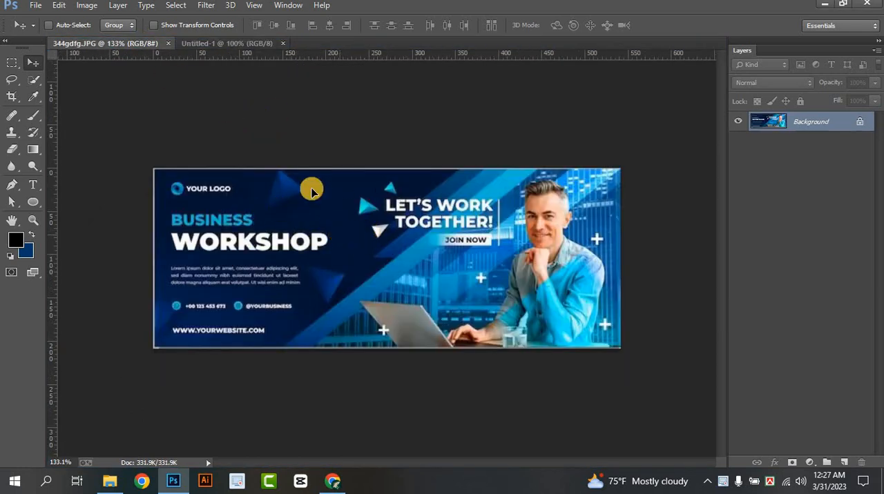
left_click_drag(312, 192, 351, 243)
key("ctrl+t")
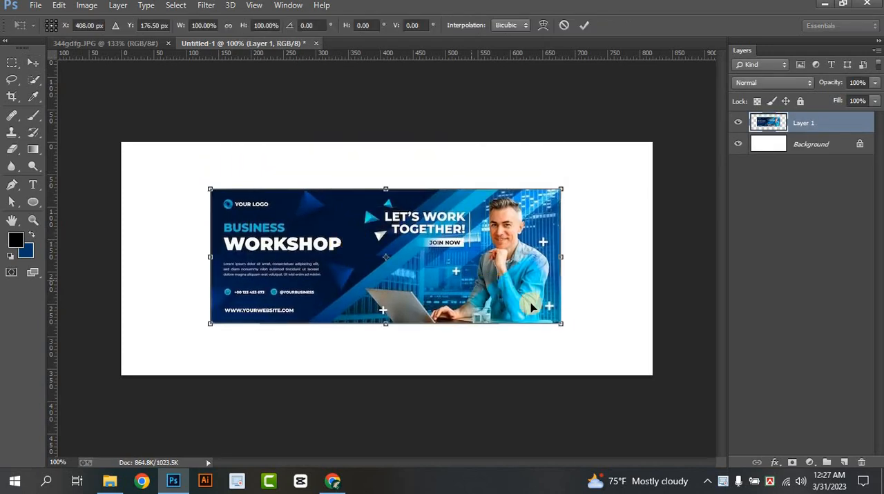
left_click_drag(559, 321, 391, 258)
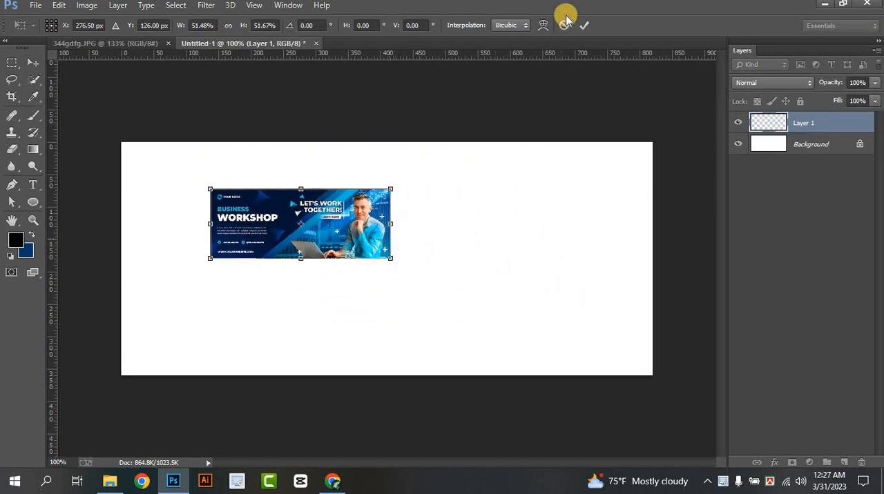
left_click(582, 25)
left_click_drag(272, 227, 428, 249)
scroll(423, 245, "up", 4)
scroll(450, 212, "down", 3)
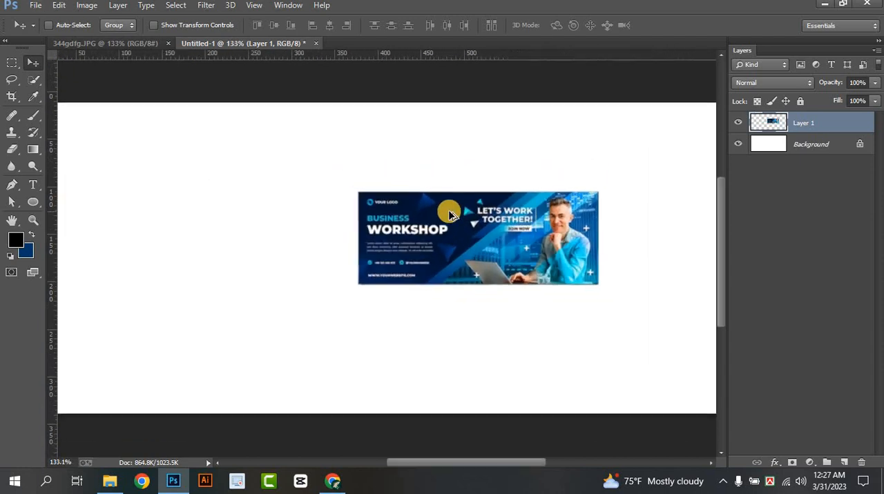
Fill the Background layer with the dark navy sampled from the reference banner
left_click(807, 150)
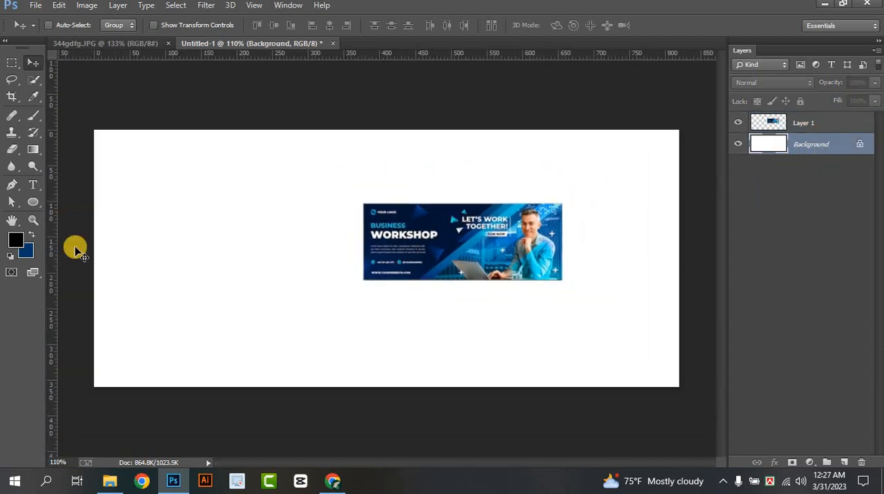
left_click(27, 250)
left_click(377, 218)
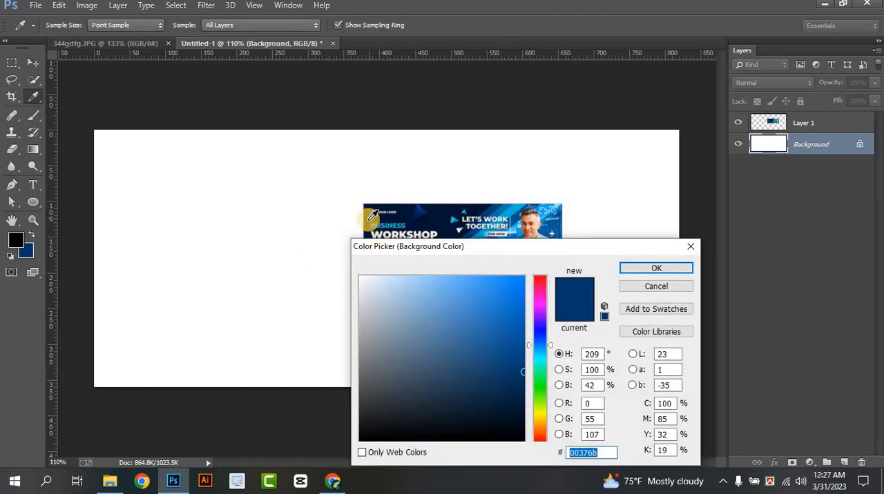
left_click(437, 226)
left_click(628, 271)
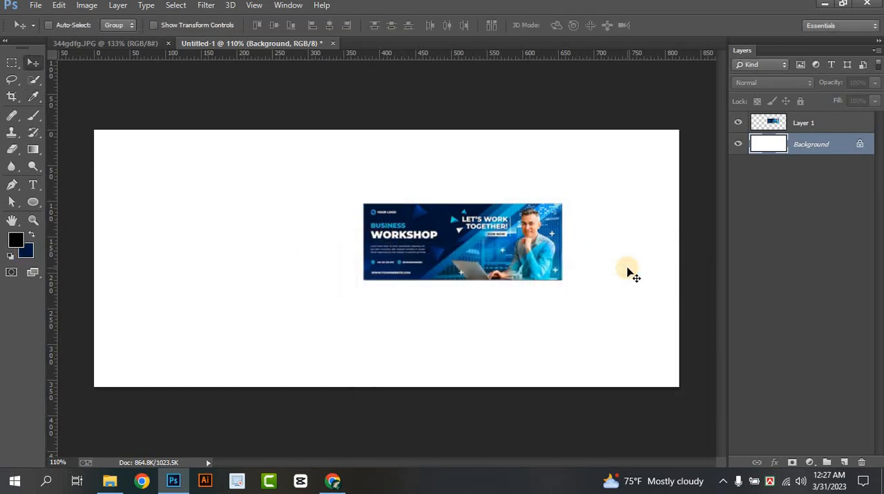
key("ctrl+BackSpace")
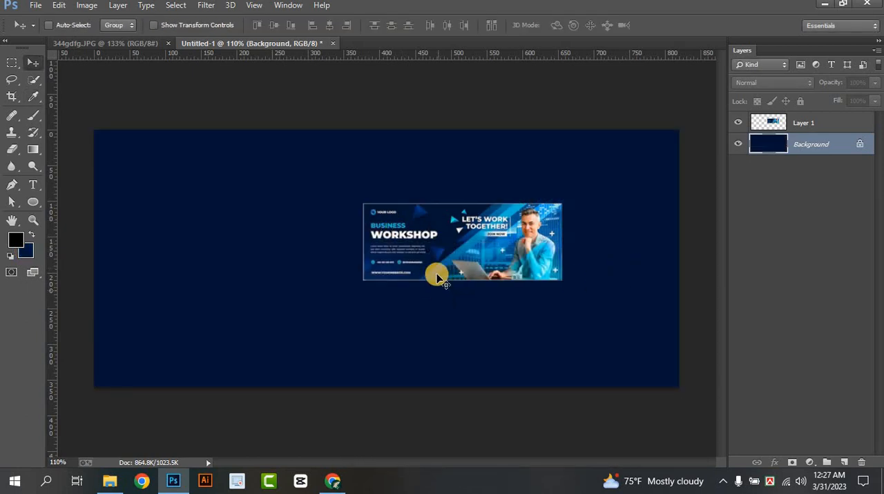
scroll(462, 256, "up", 3)
scroll(464, 255, "down", 2)
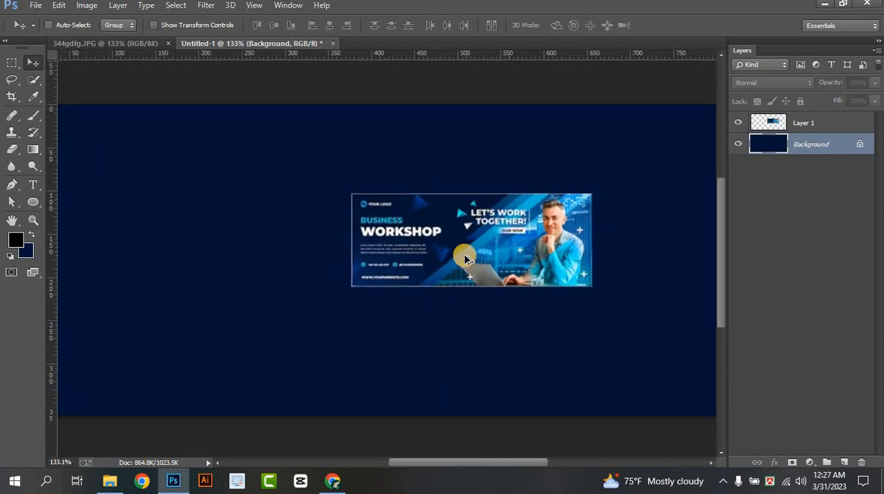
scroll(464, 261, "down", 1)
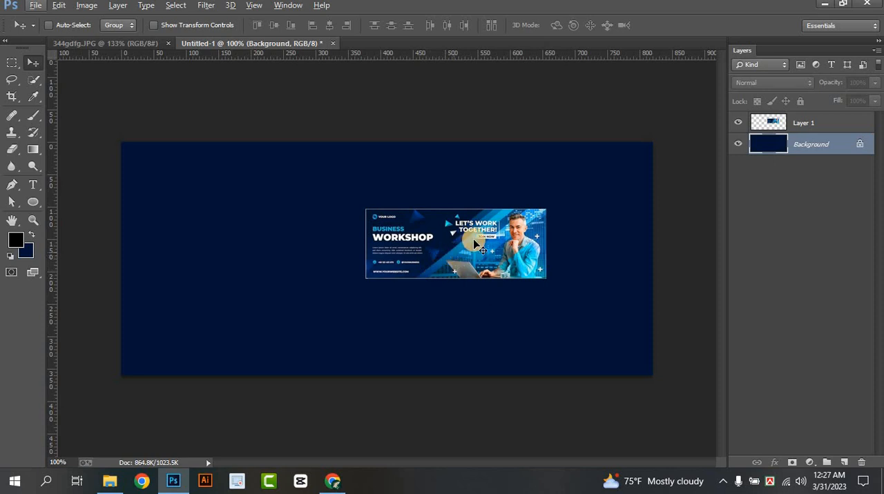
scroll(417, 291, "down", 1)
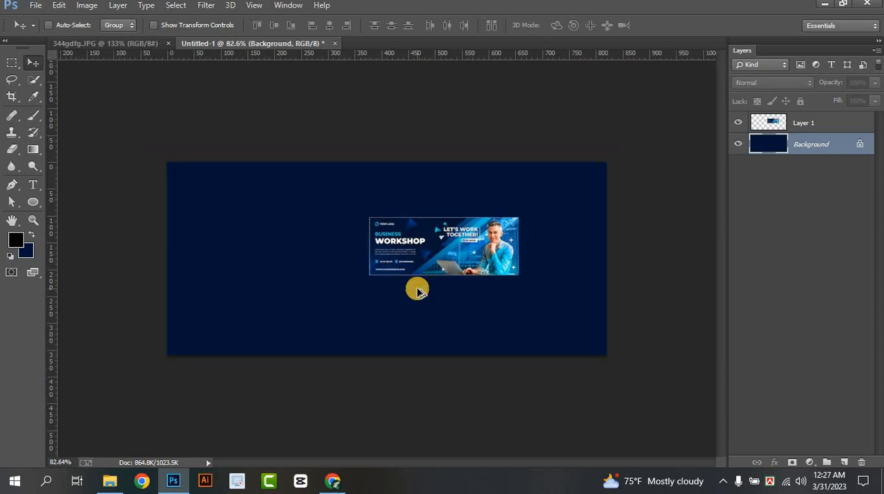
scroll(417, 292, "up", 1)
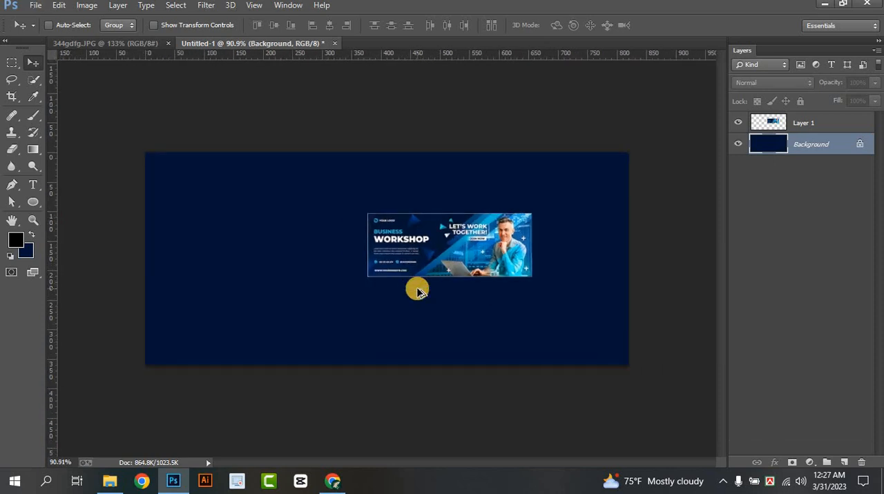
Add a layer above the background and draw a horizontal rectangle about 712 by 38 px across the canvas
left_click(844, 462)
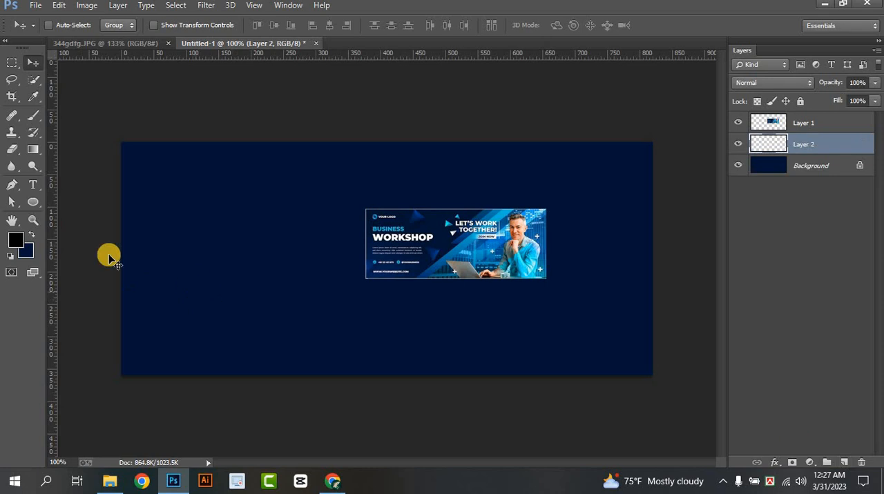
right_click(34, 203)
left_click(80, 202)
left_click_drag(240, 263, 569, 290)
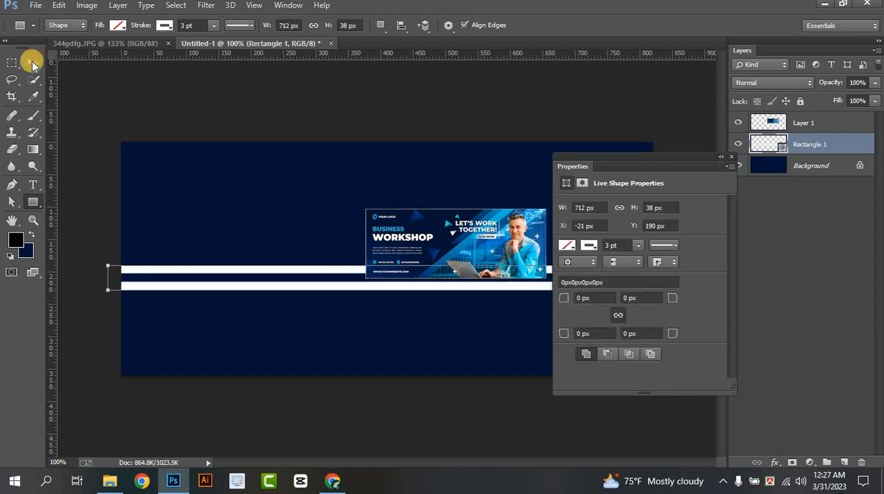
Rotate the rectangle to about 139° so it crosses the canvas diagonally, and stretch its thickness to about 132%
left_click(32, 62)
key("ctrl+t")
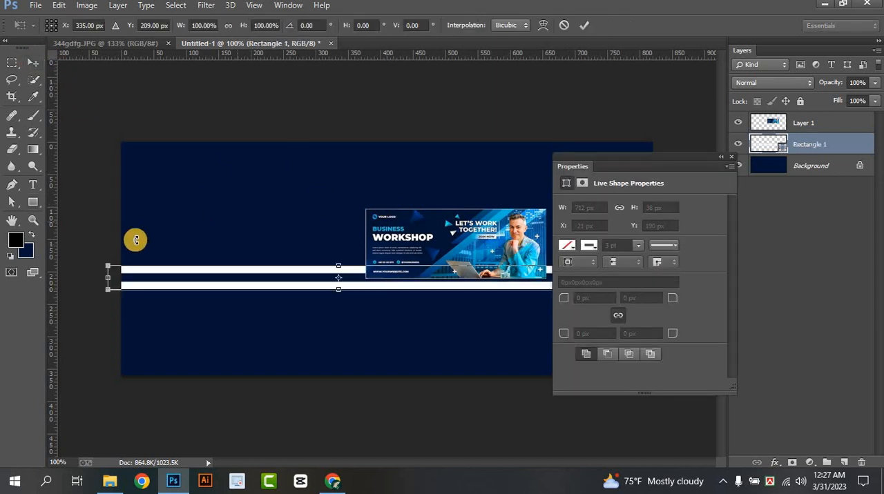
left_click_drag(96, 256, 501, 161)
mouse_move(346, 289)
left_mouse_down()
mouse_move(374, 287)
mouse_move(351, 293)
left_mouse_up()
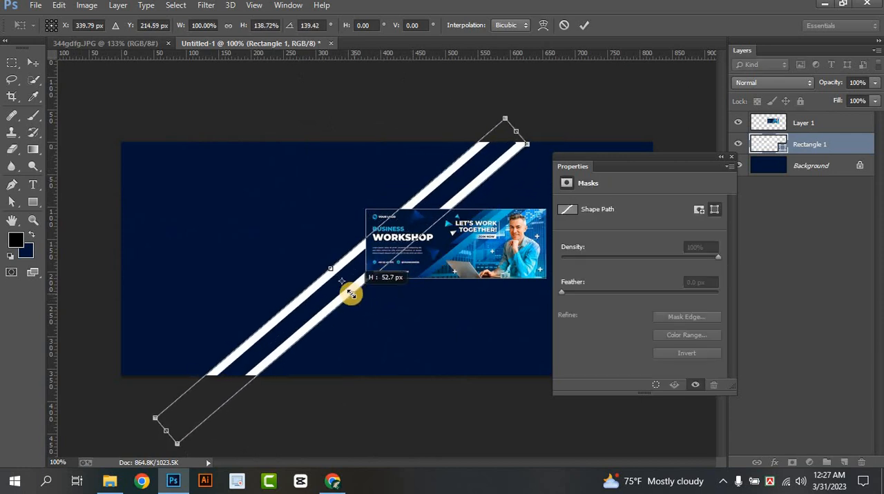
left_click(731, 156)
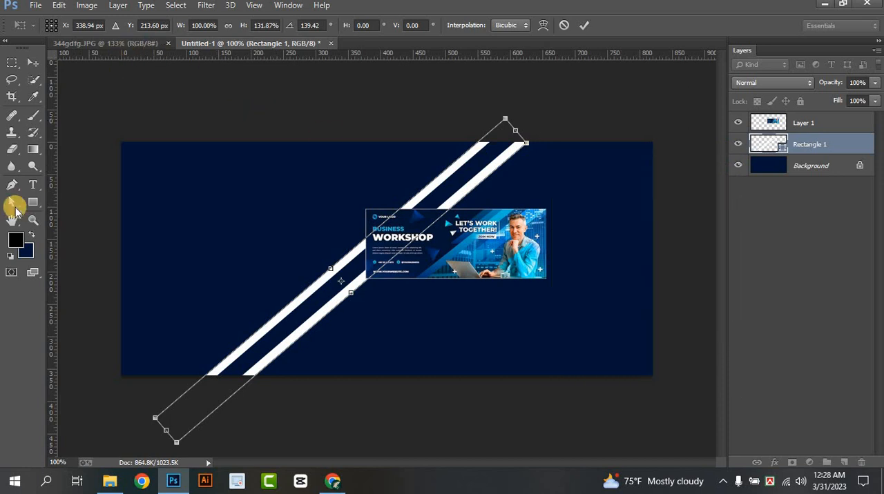
left_click(33, 203)
left_click(394, 191)
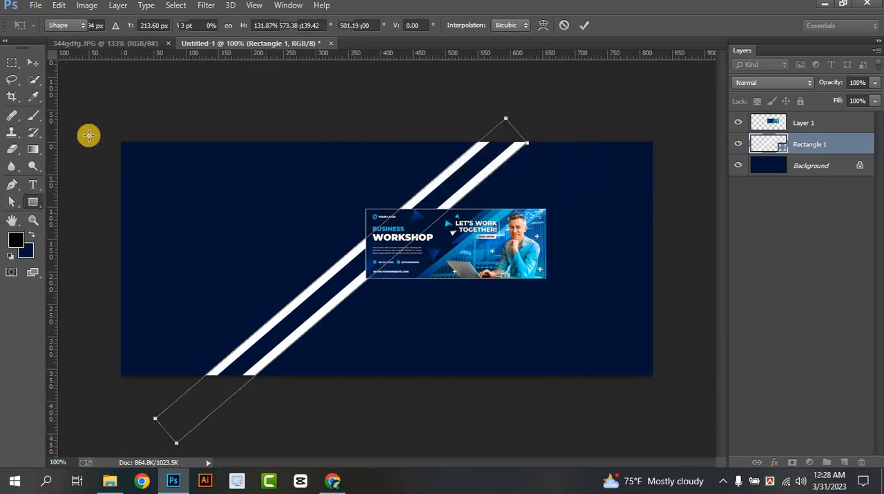
Give the diagonal rectangle a bright light-blue fill with no stroke
left_click(117, 25)
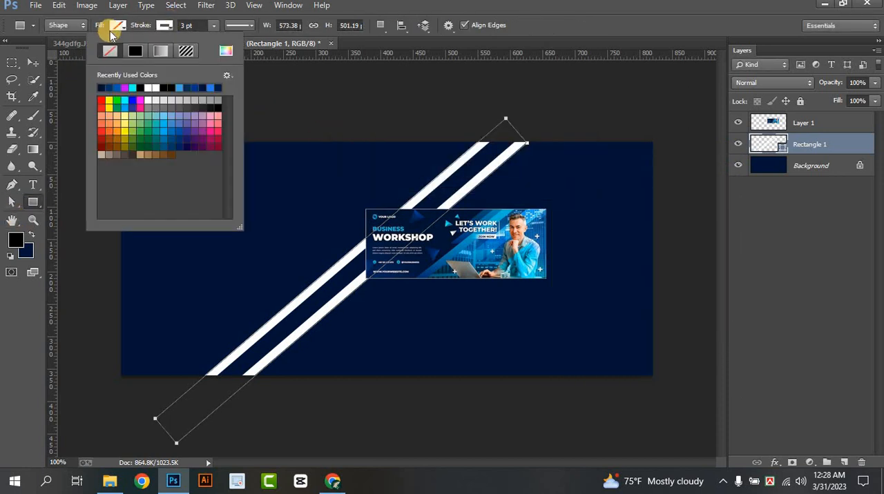
left_click(117, 24)
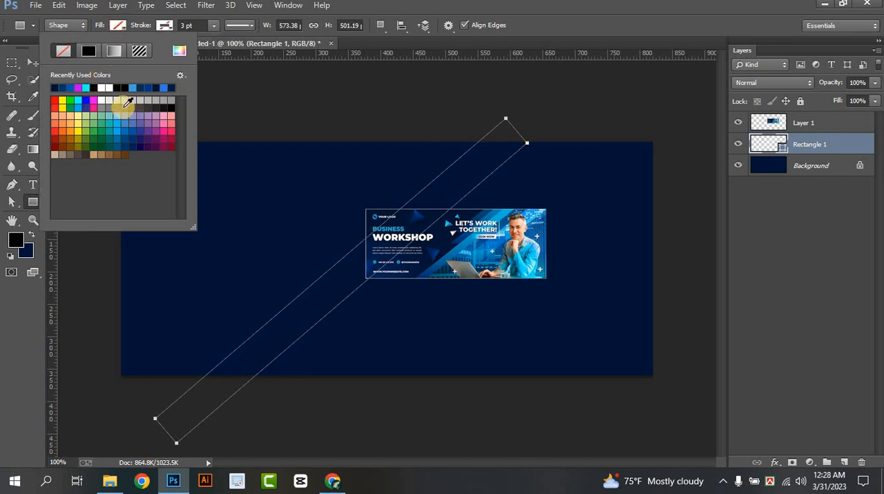
left_click(118, 125)
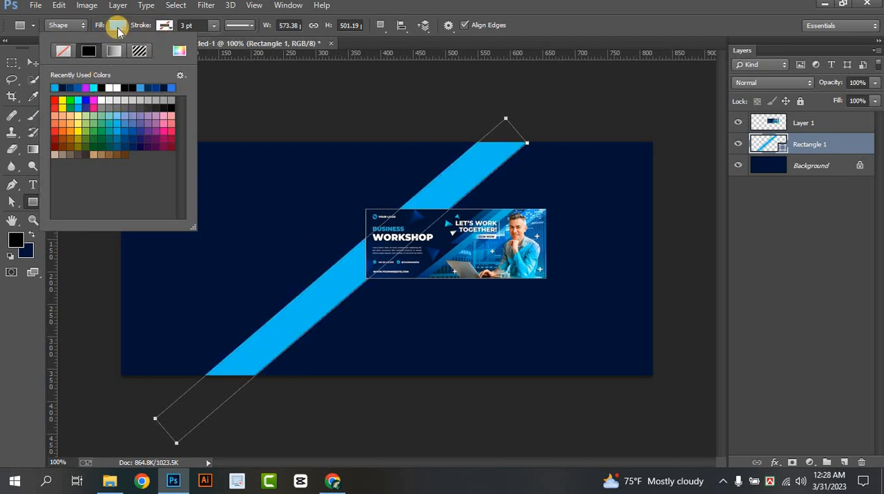
left_click(31, 59)
left_click(33, 62)
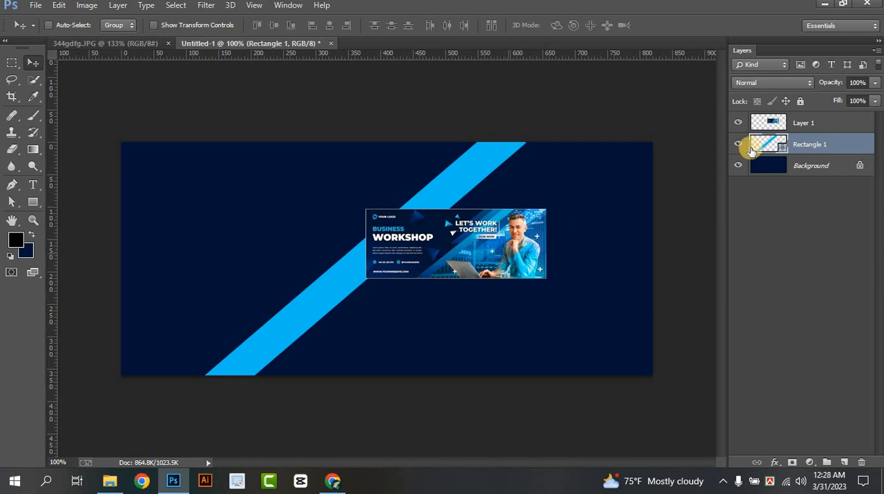
Move the reference banner on Layer 1 to the canvas's upper-left corner
left_click(787, 128)
left_click_drag(495, 267, 264, 200)
left_click(796, 130)
Reposition the blue diagonal stripe towards the canvas centre and transform it into a slightly narrower band
left_click(799, 142)
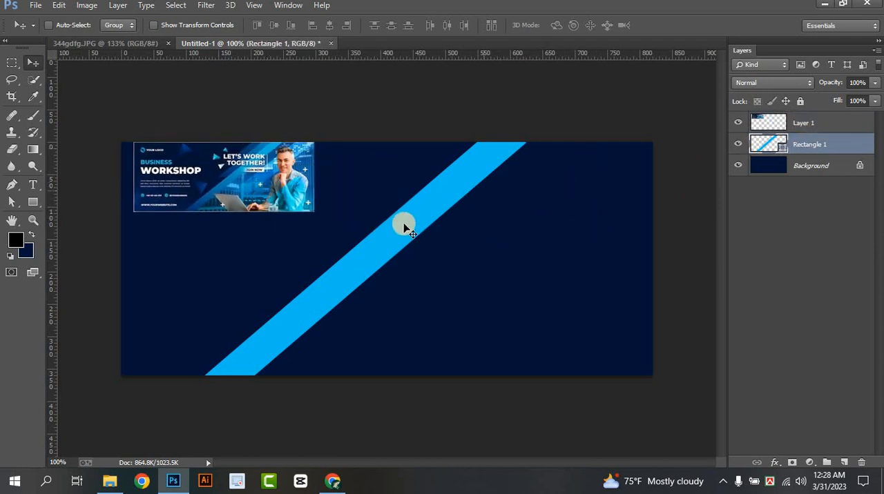
left_click_drag(392, 227, 372, 214)
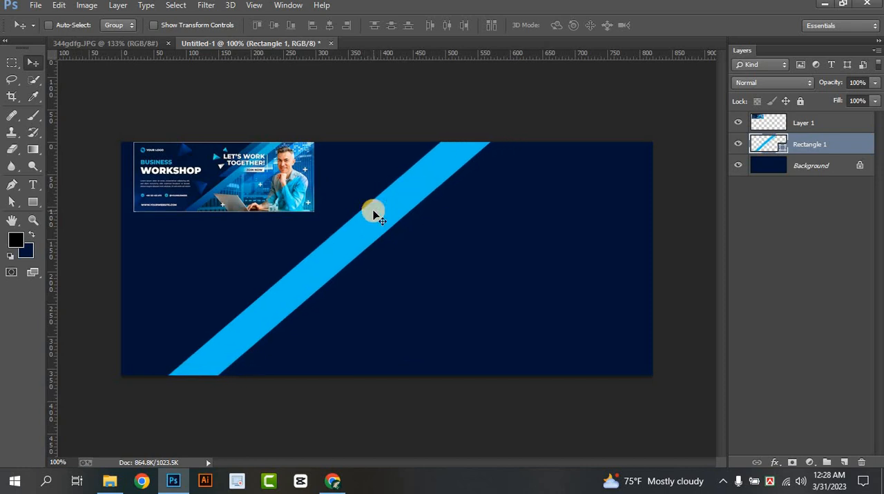
key("ctrl+t")
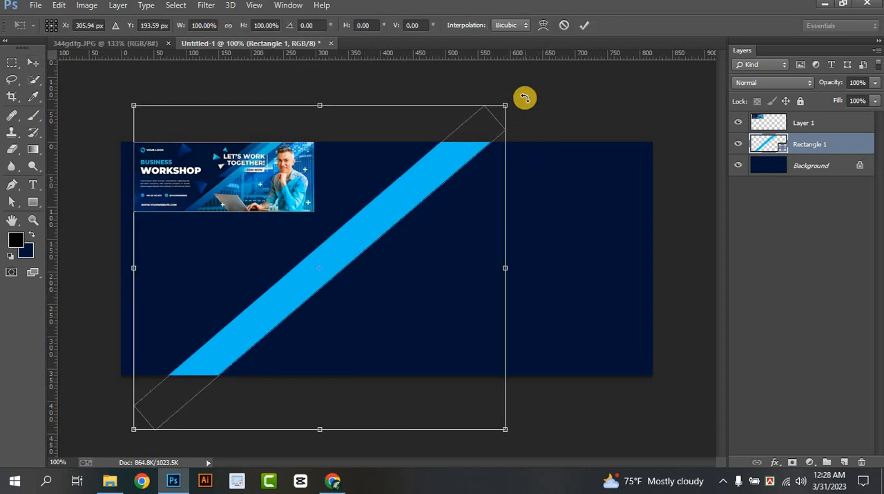
mouse_move(525, 98)
left_mouse_down()
mouse_move(499, 85)
mouse_move(479, 88)
mouse_move(514, 99)
left_mouse_up()
left_click_drag(493, 416, 575, 245)
left_click_drag(408, 214, 427, 230)
left_click(587, 25)
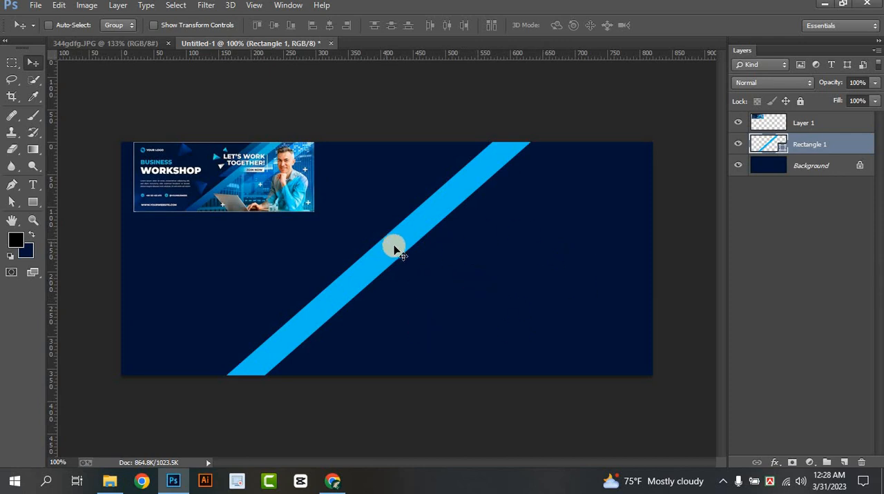
Add a new layer directly above the Background and set the Pen tool to draw a shape with light-blue fill and no stroke
left_click(823, 167)
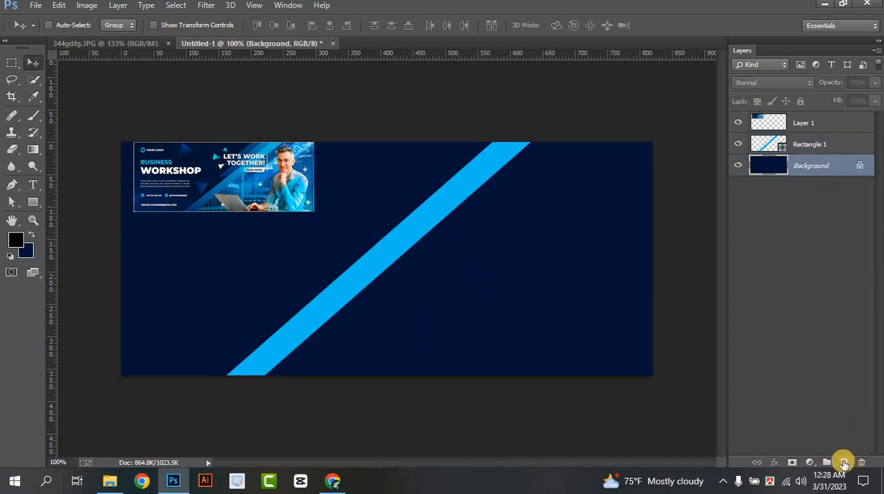
left_click(844, 462)
left_click(12, 187)
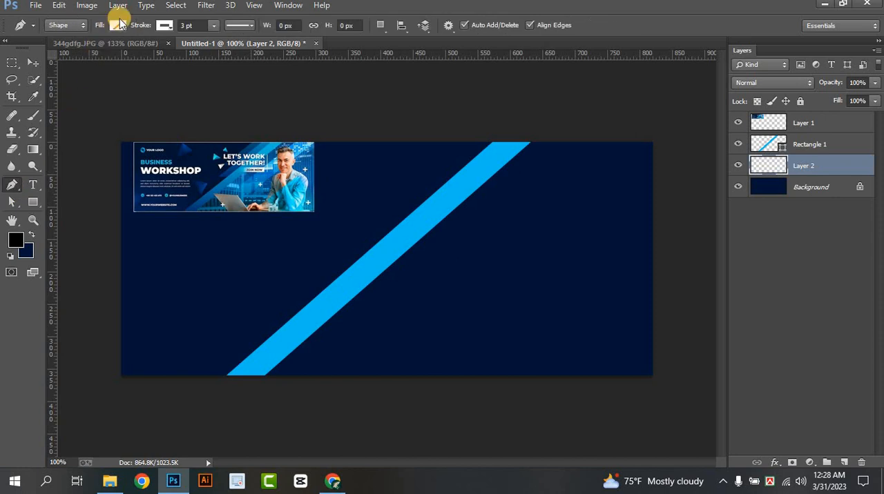
left_click(118, 26)
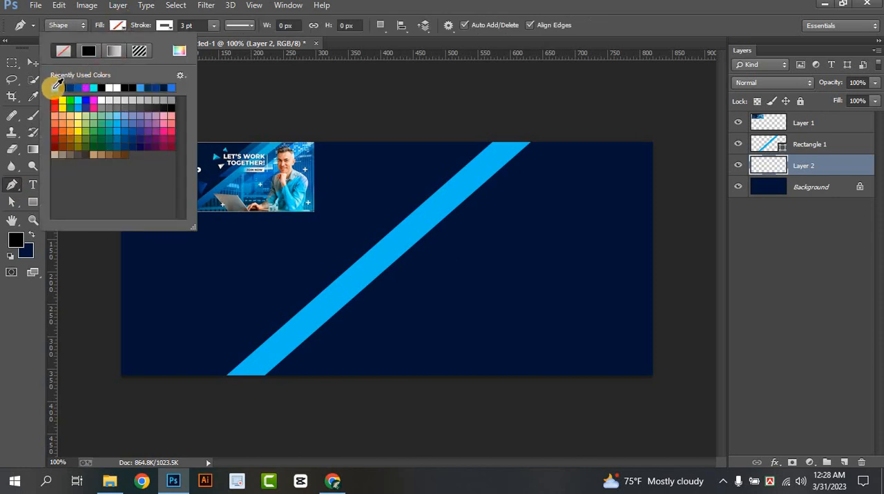
left_click(56, 85)
left_click(164, 26)
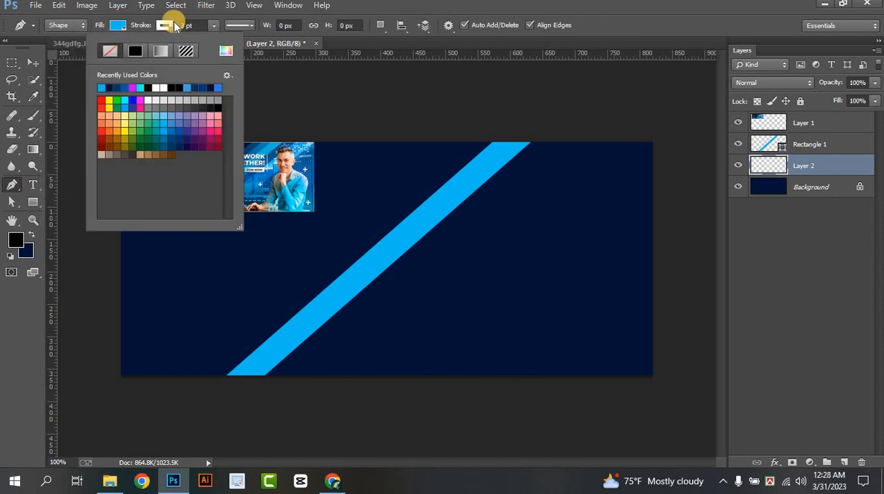
Draw a closed pen shape from the diagonal stripe outward, covering the canvas area to its lower right and extending past the edges
left_click(234, 385)
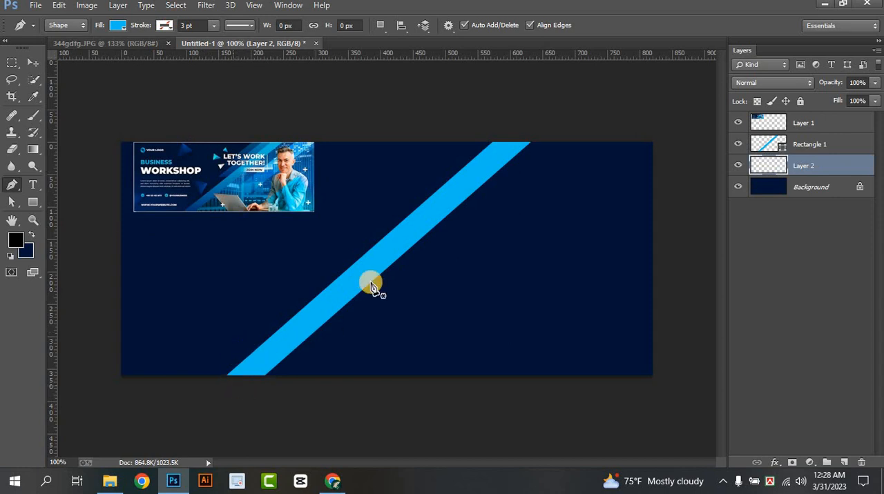
left_click(527, 125)
left_click(676, 124)
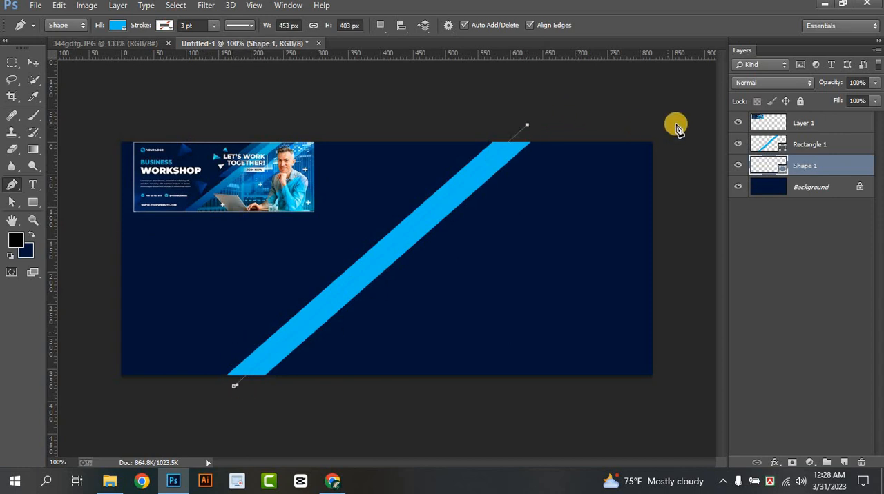
left_click(669, 384)
left_click(639, 399)
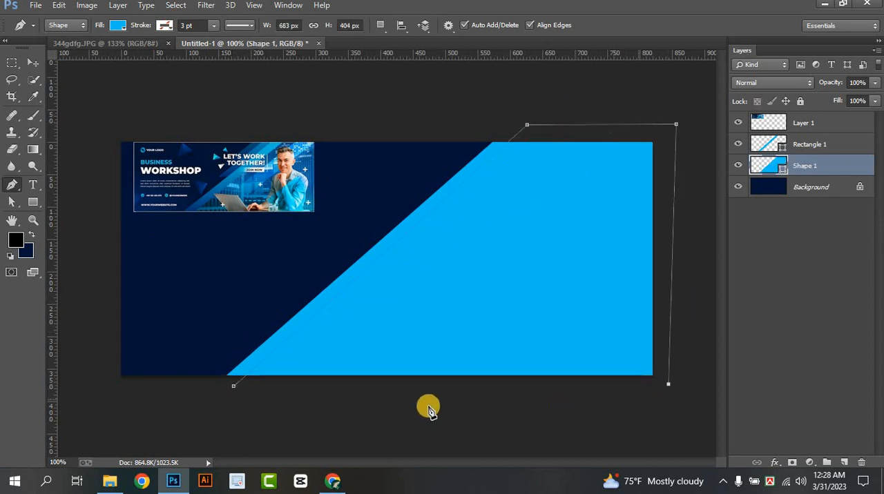
left_click(224, 416)
left_click(233, 386)
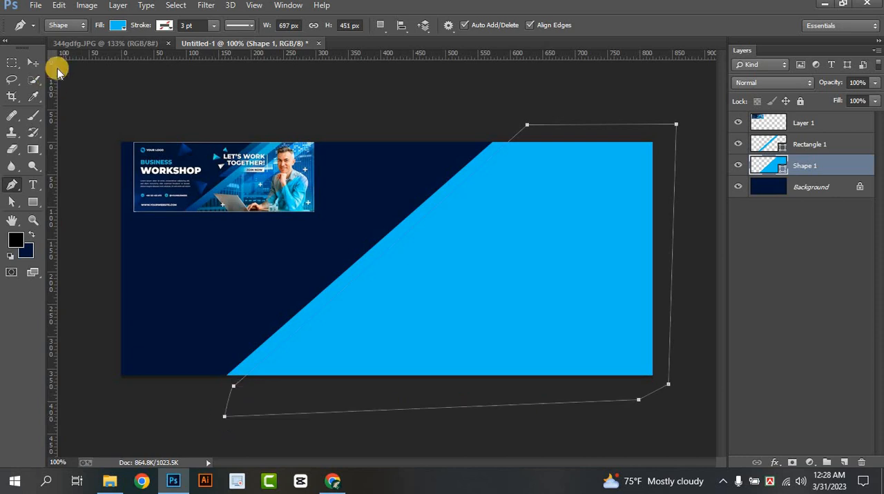
Change the fill of the large pen shape beside the stripe to yellow
left_click(117, 25)
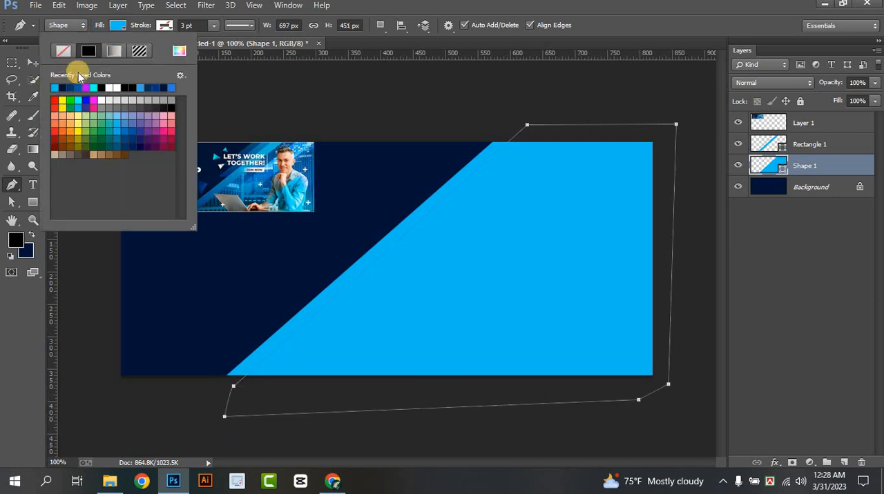
left_click(62, 100)
left_click(117, 25)
left_click(31, 63)
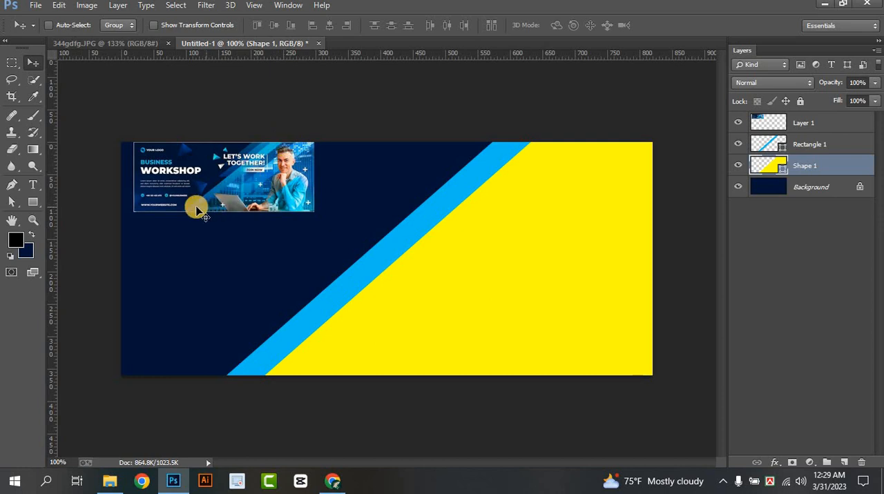
left_click(815, 148)
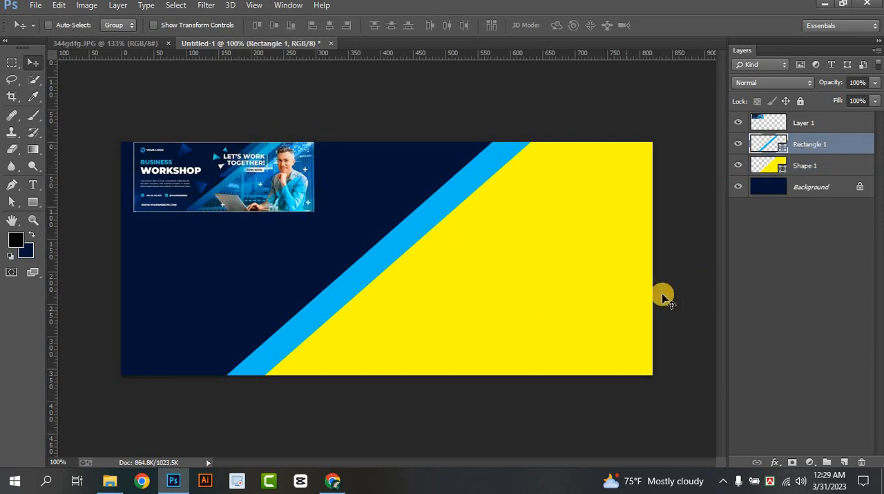
left_click(815, 168)
left_click(35, 6)
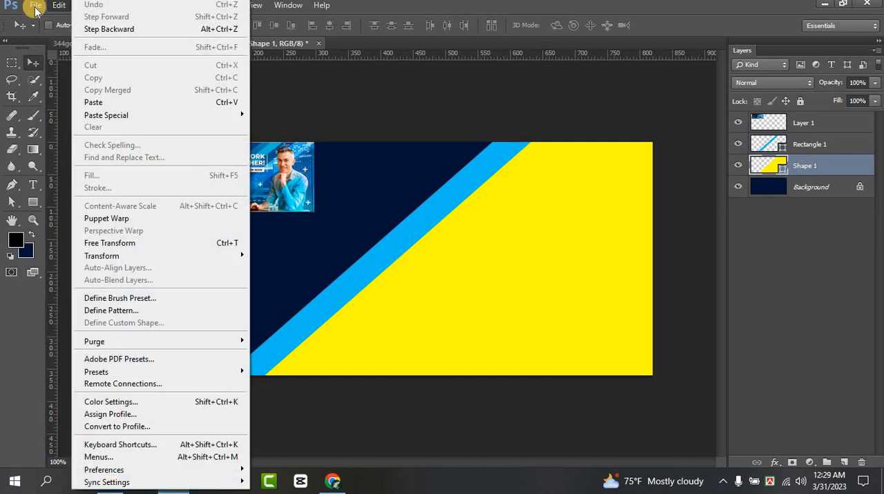
left_click(41, 32)
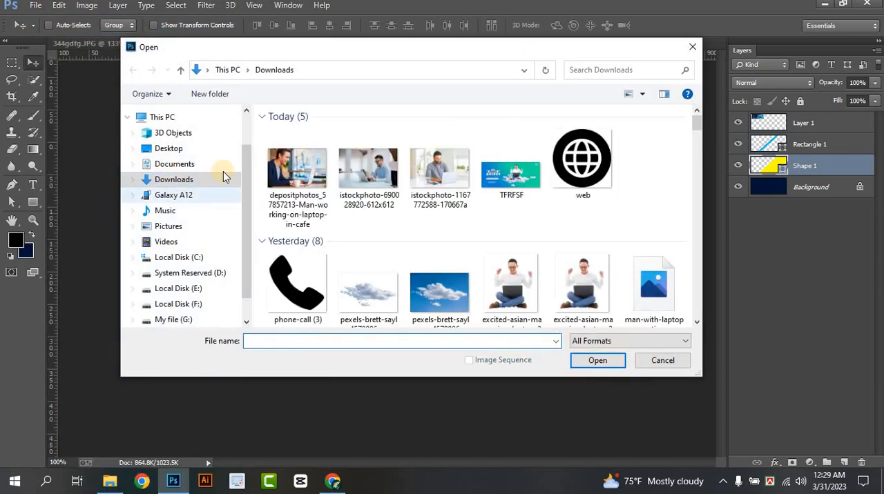
double_click(388, 178)
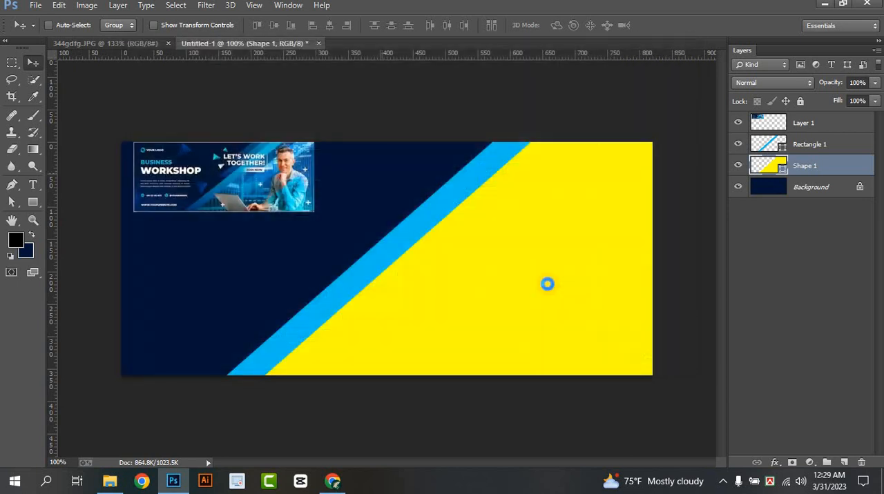
left_click_drag(310, 203, 513, 288)
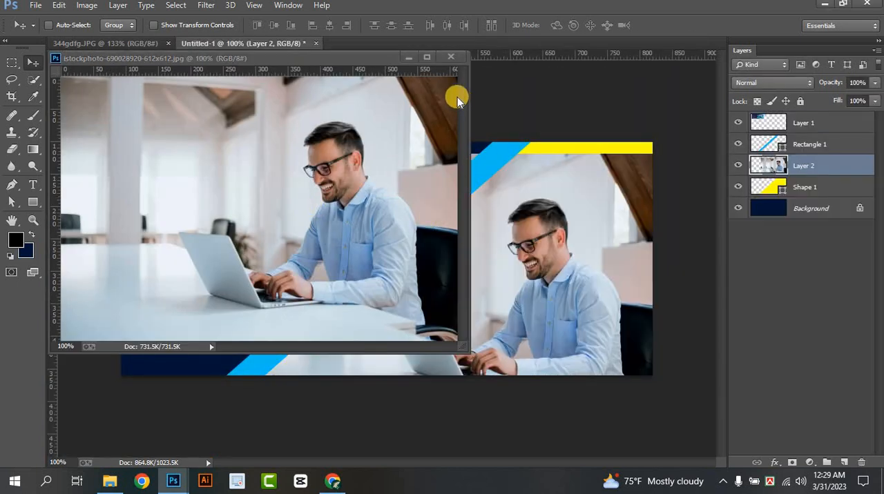
left_click(450, 61)
Move the photo up to reach the canvas's top edge, and shift the diagonal stripe slightly right with Auto-Select enabled
left_click_drag(562, 311, 557, 270)
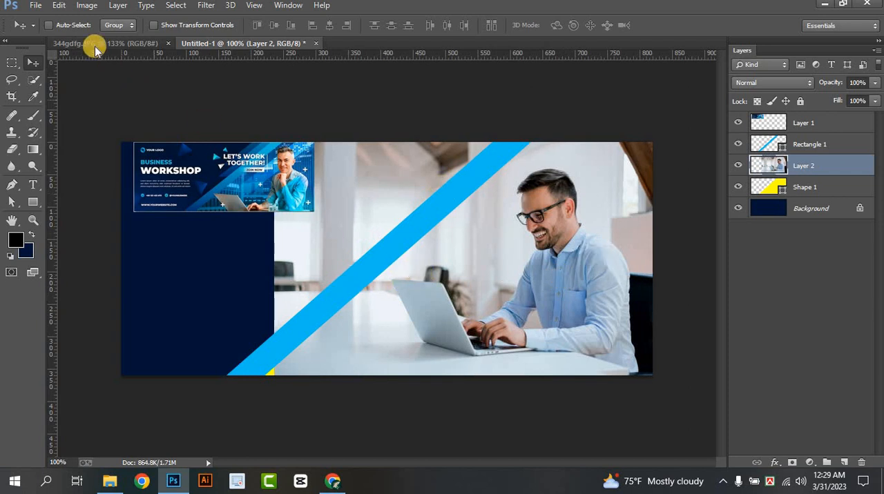
left_click(48, 25)
left_click_drag(354, 271, 368, 266)
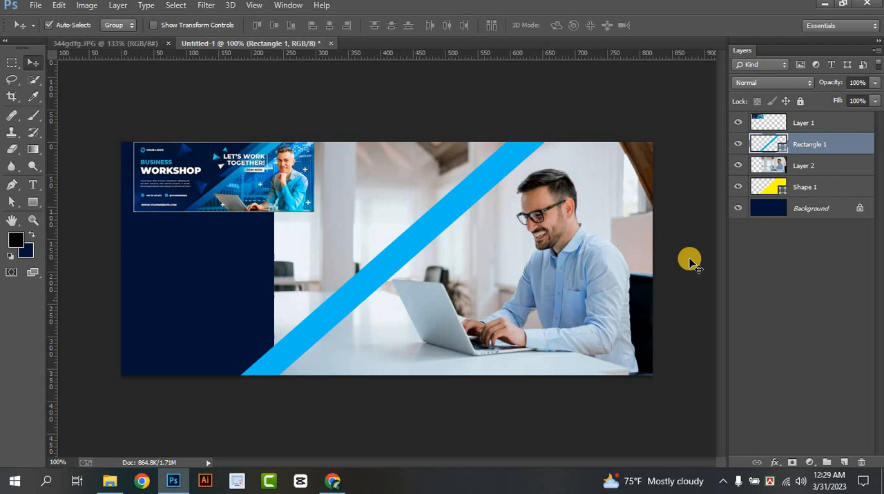
Clip the photo on Layer 2 to the yellow Shape 1 with a clipping mask
left_click(803, 166)
right_click(803, 166)
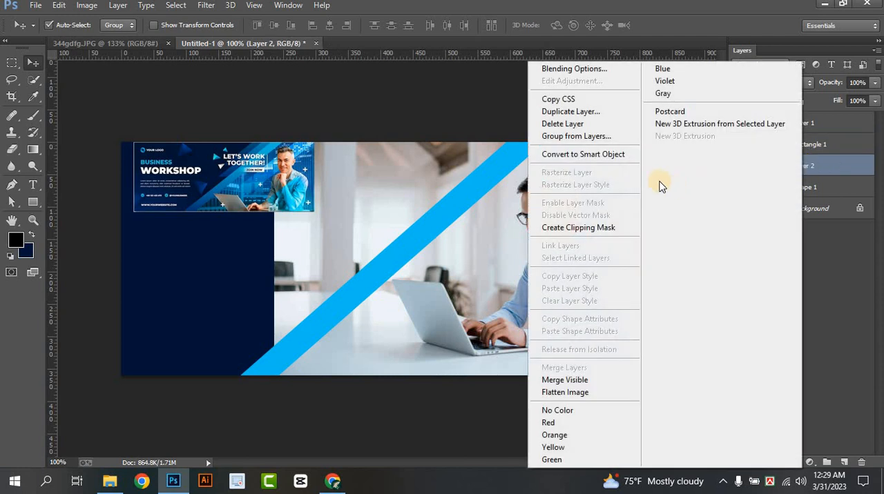
left_click(586, 231)
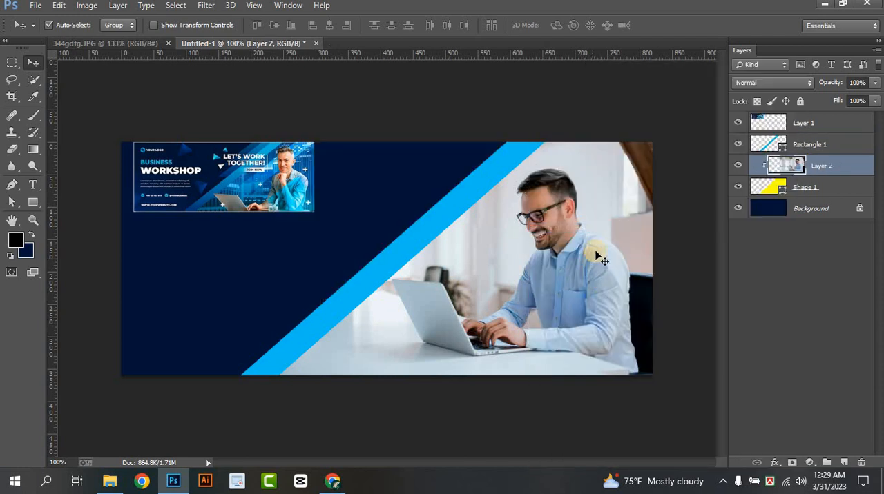
Group Layer 2 and Shape 1 together under the name "cliping mask"
left_click(841, 188, "shift")
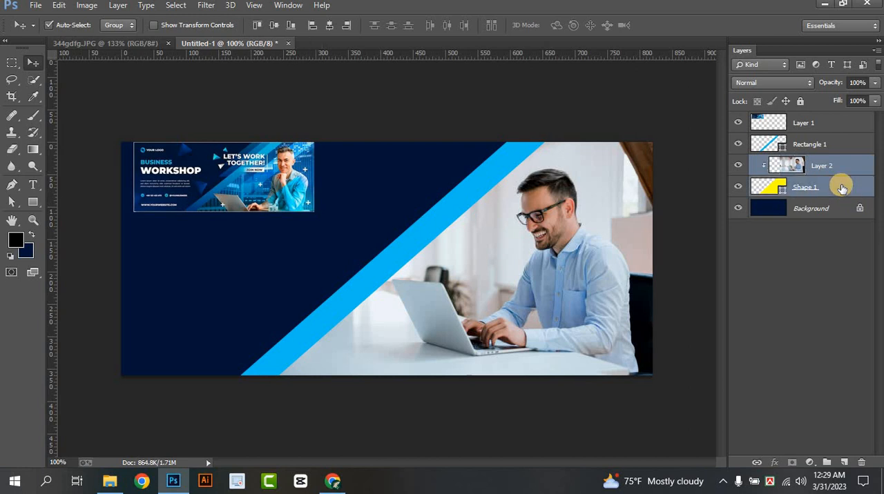
right_click(841, 186)
left_click(604, 137)
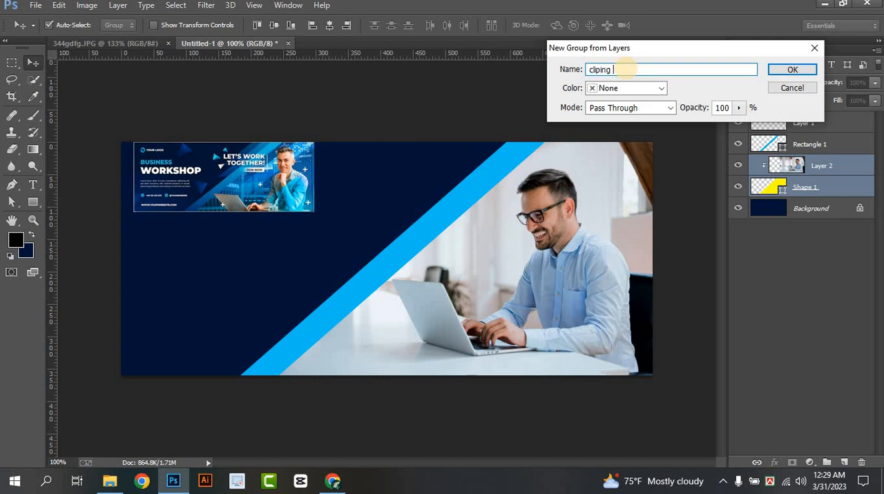
left_click(803, 71)
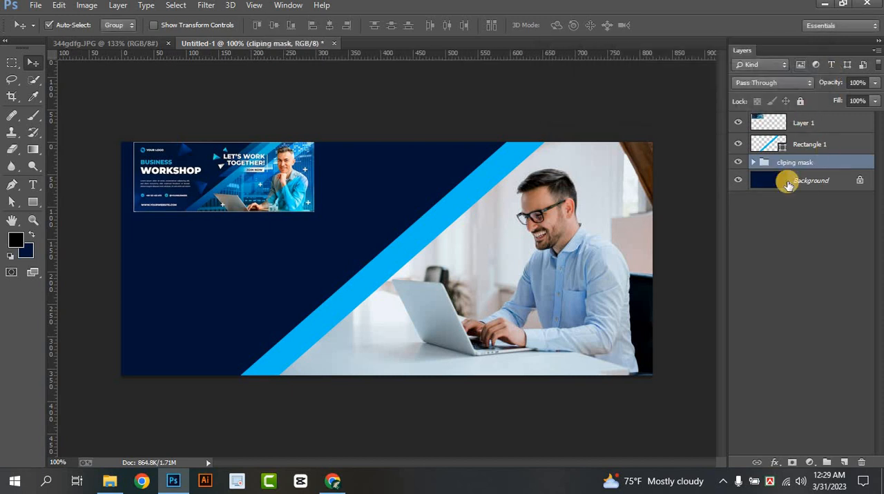
Add a Gradient Overlay to the diagonal stripe and set its starting stop to dark blue #013779, sampled from the reference banner
left_click(816, 149)
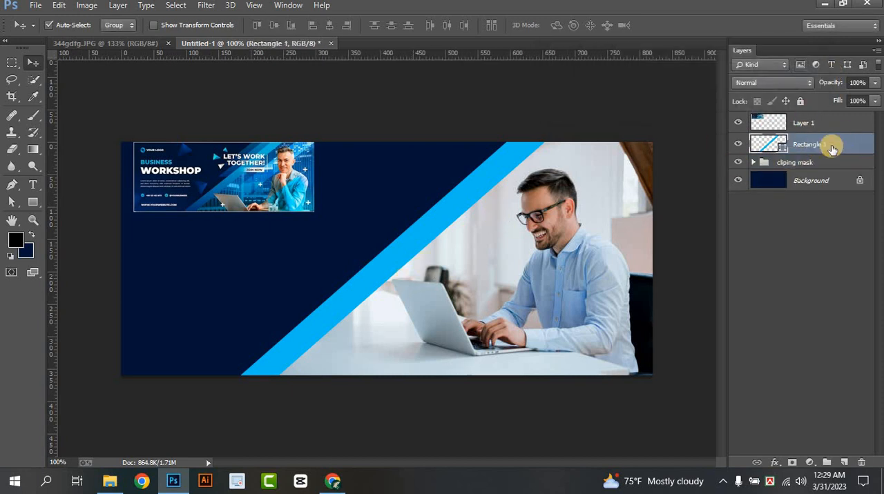
right_click(832, 148)
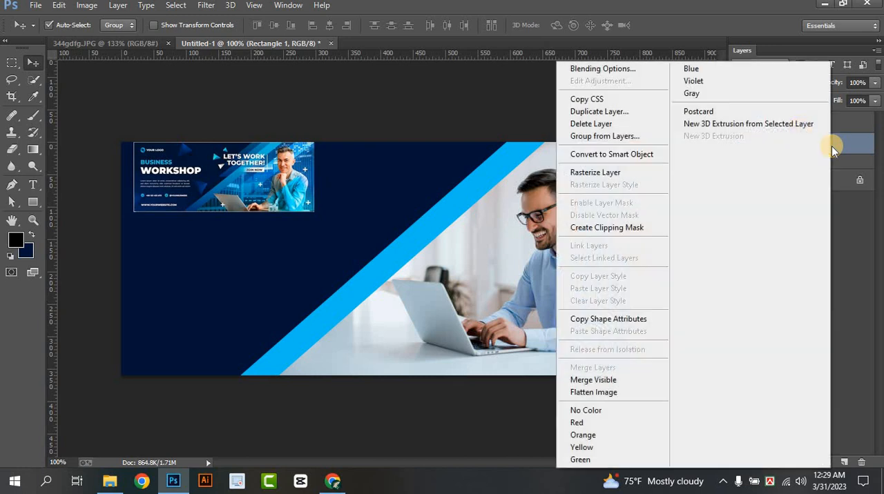
left_click(623, 71)
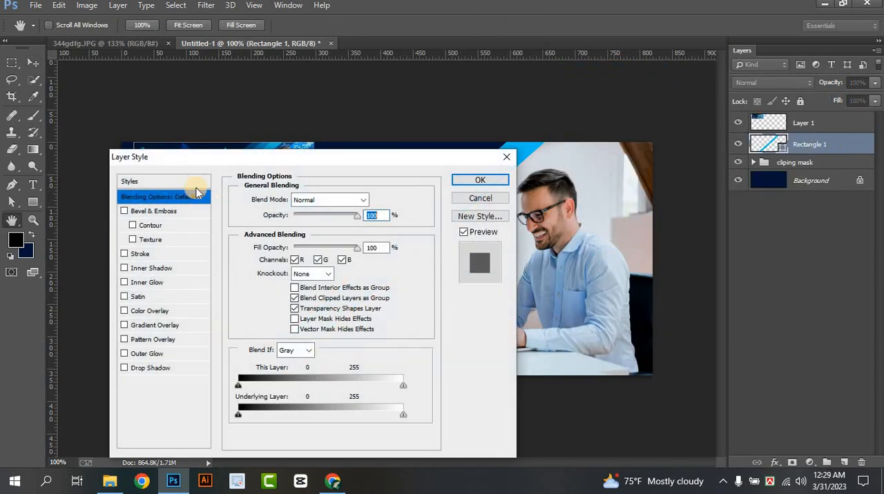
left_click_drag(235, 161, 554, 108)
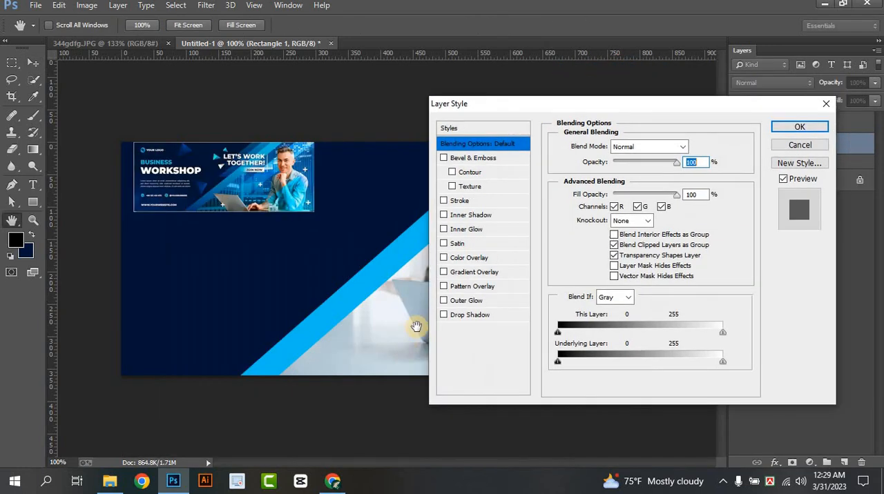
left_click(465, 273)
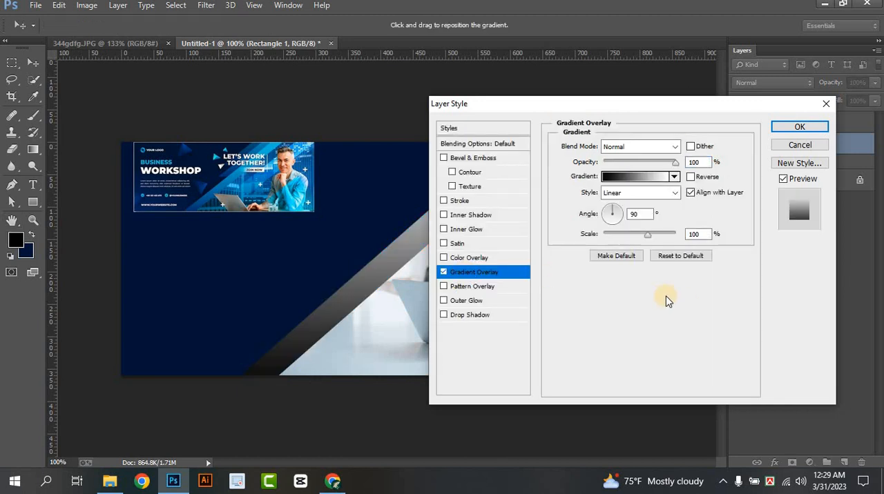
left_click(623, 178)
left_click(500, 355)
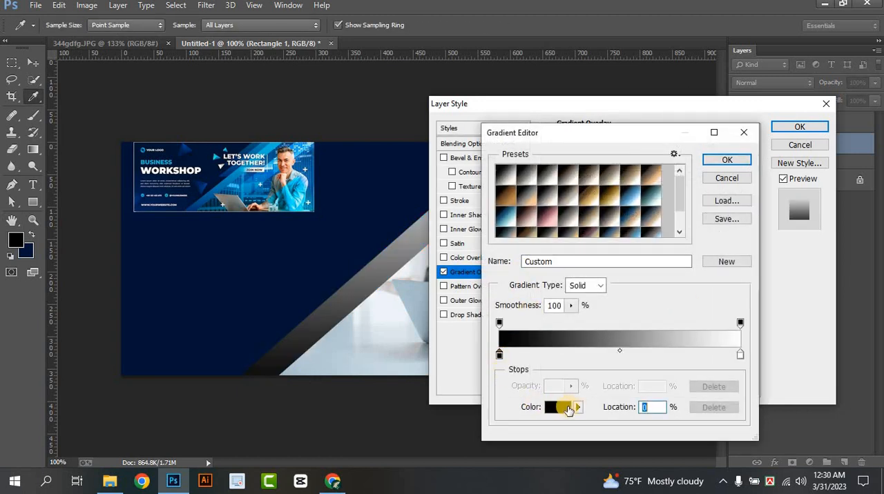
left_click(231, 208)
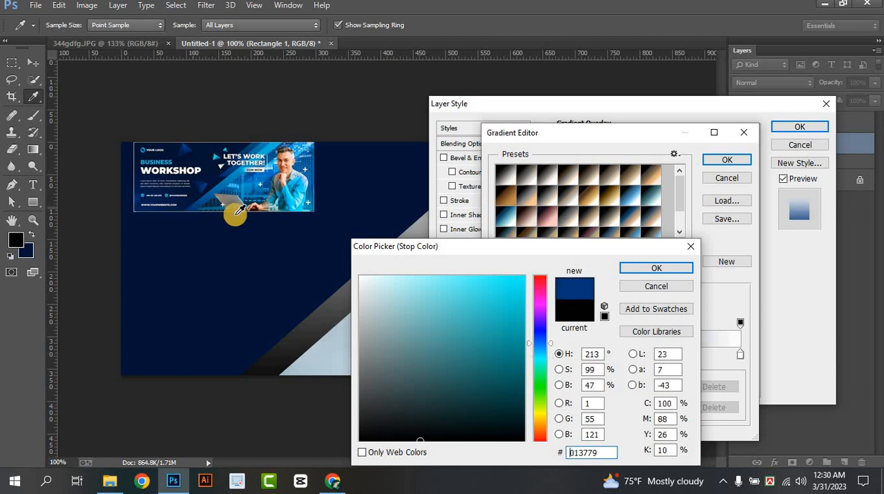
left_click(649, 273)
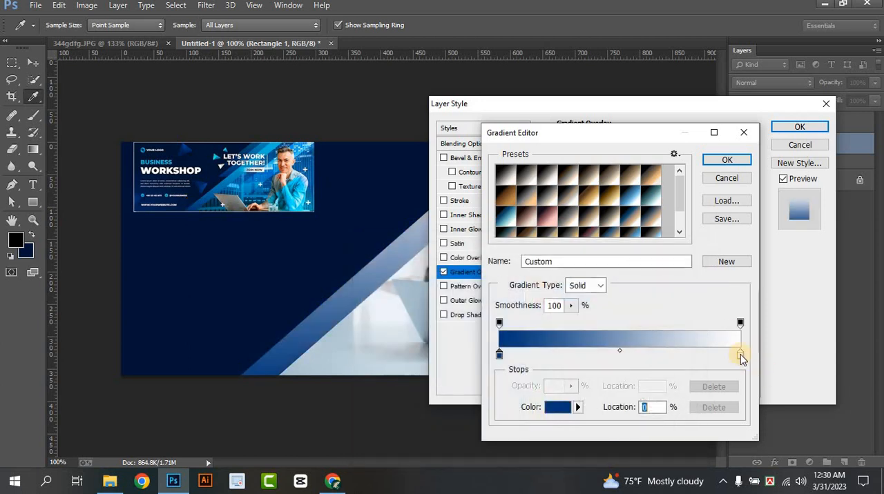
Set the stripe gradient's end stop to light blue #03b1dc, sampled from the reference banner, and apply the Gradient Overlay
left_click(560, 409)
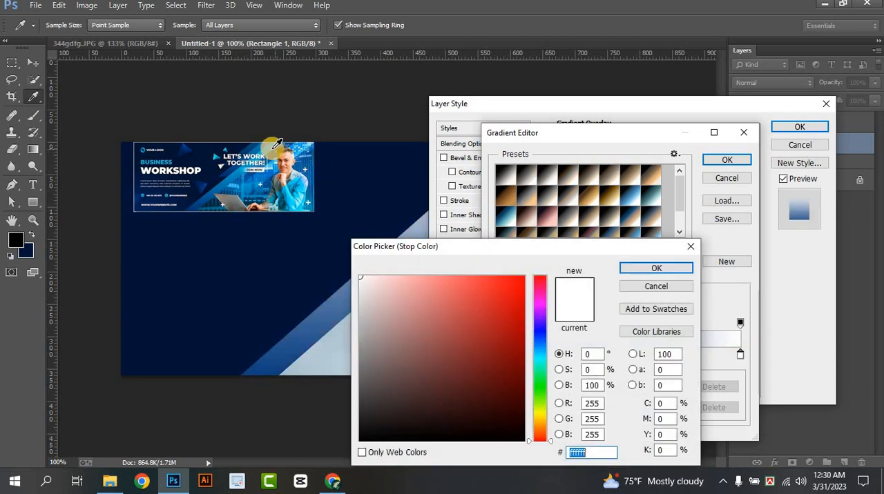
left_click(272, 143)
left_click(311, 149)
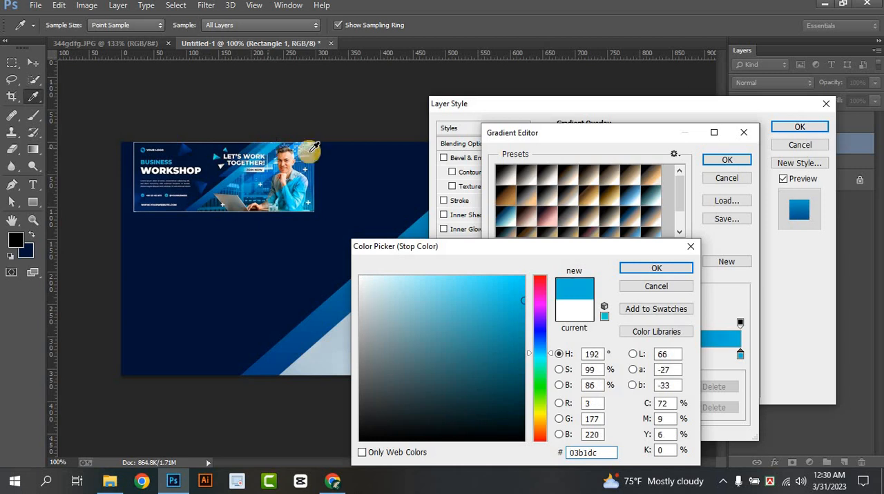
left_click(652, 267)
key("Return")
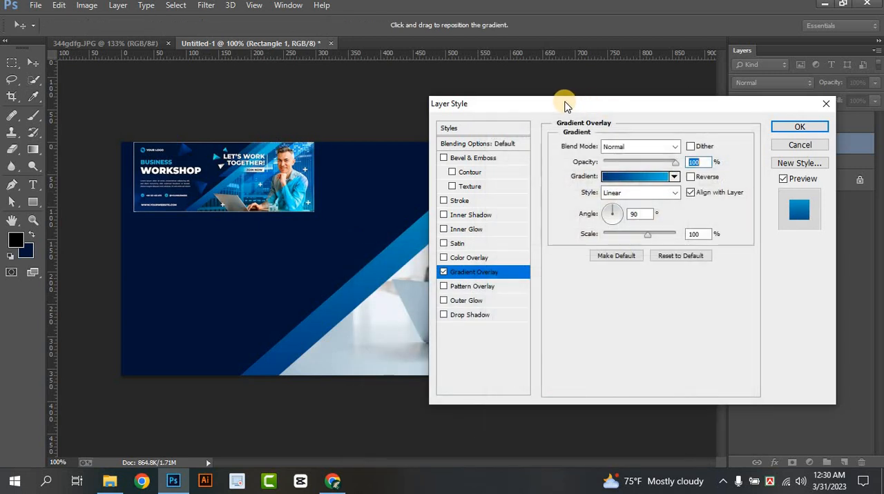
left_click_drag(565, 104, 709, 147)
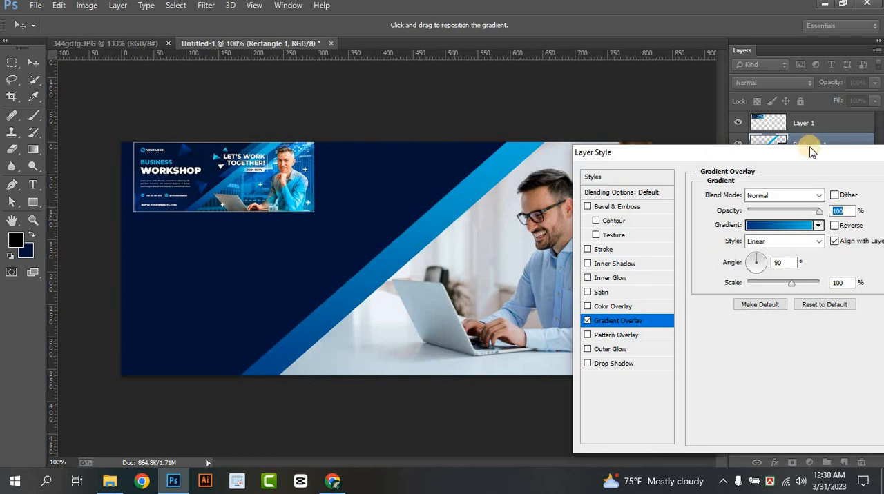
left_click_drag(831, 152, 741, 157)
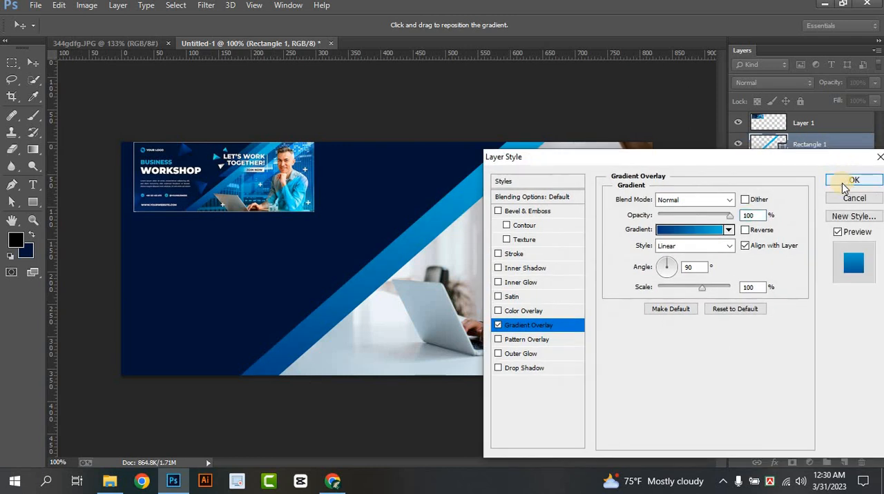
left_click(853, 180)
Draw a light-blue triangle about 361 × 279 px with the Pen tool over the banner's lower-right corner on a new layer
scroll(380, 266, "up", 1)
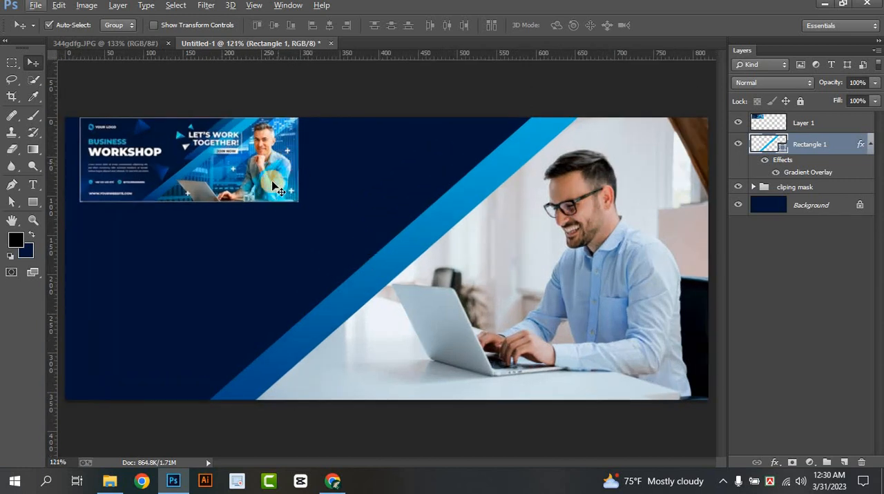
scroll(283, 192, "down", 1)
scroll(283, 191, "down", 1)
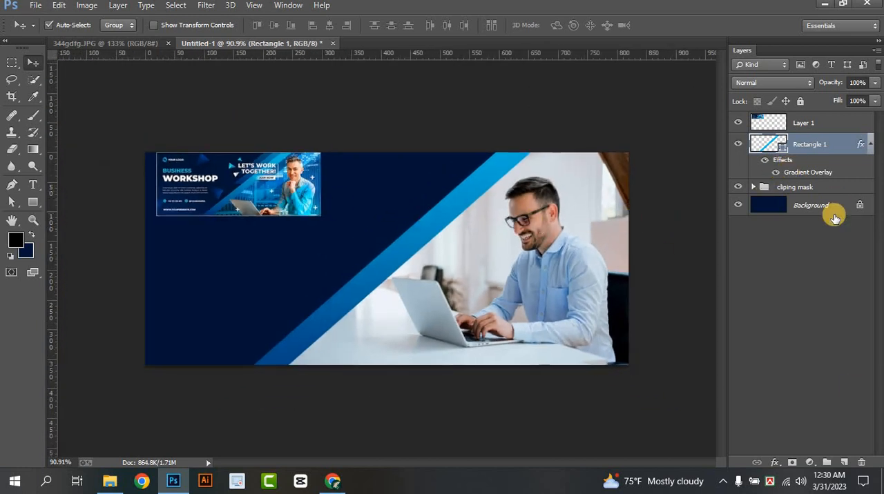
left_click(843, 464)
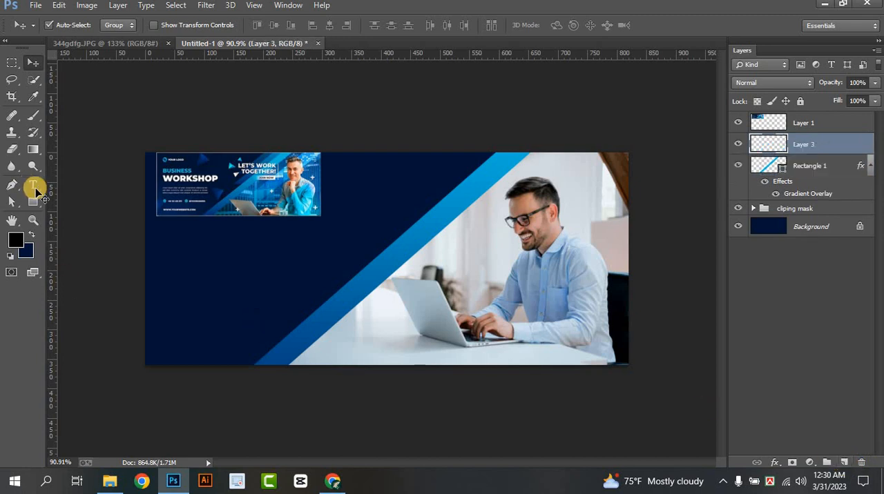
left_click(12, 185)
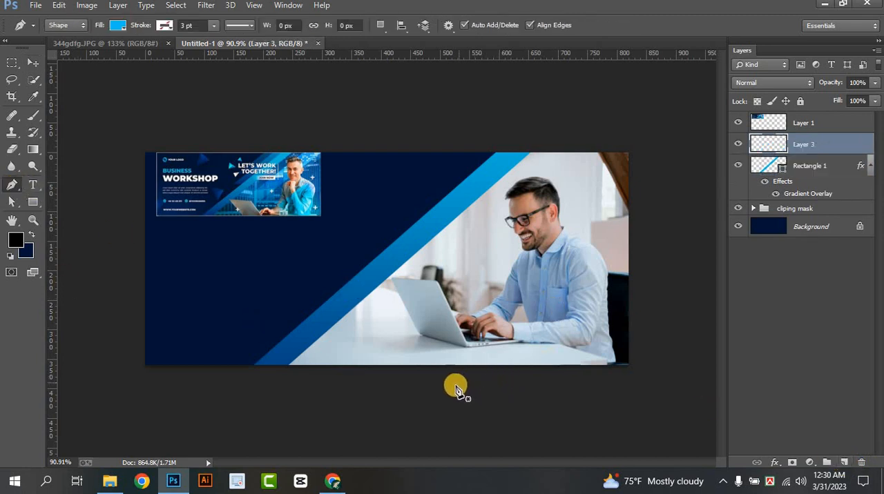
left_click_drag(456, 385, 462, 383)
left_click(643, 228)
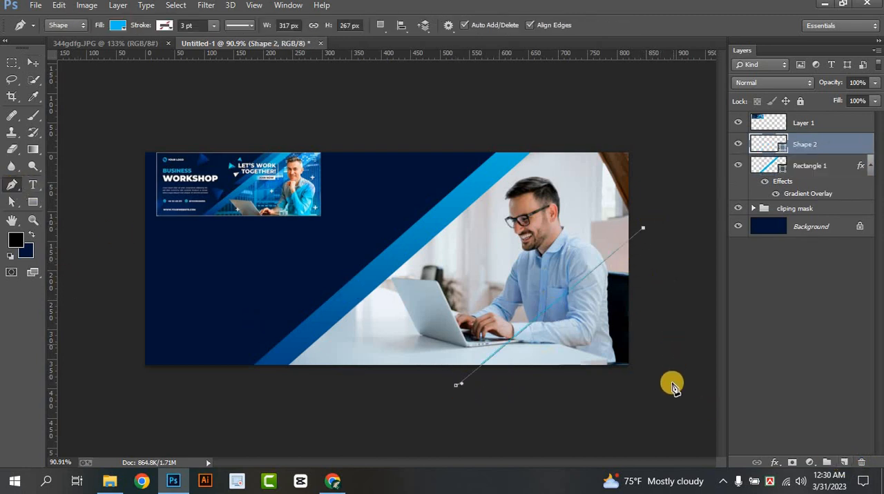
left_click(669, 393)
left_click(456, 385)
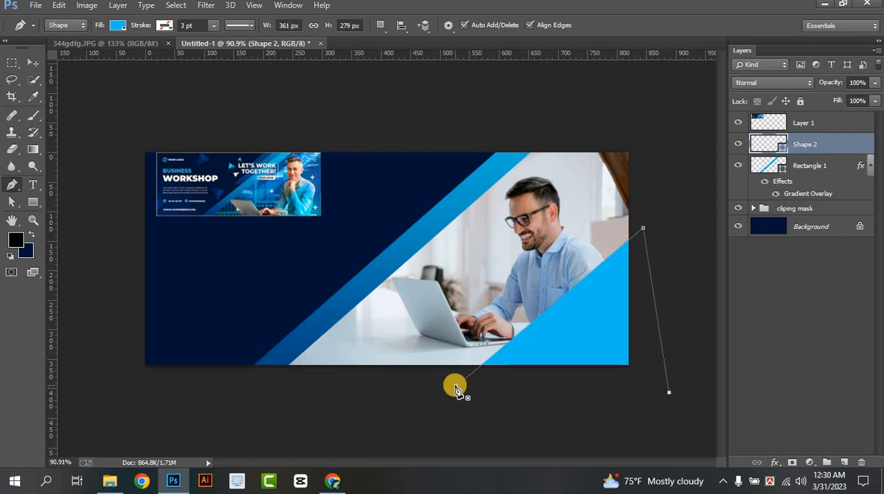
Set the corner triangle's blend mode to Darken and shift the triangle slightly down and right
left_click(763, 83)
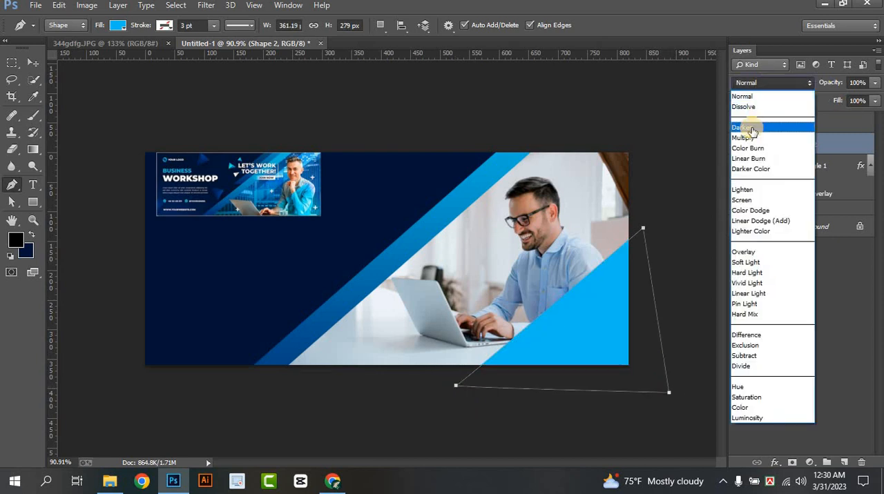
left_click(753, 128)
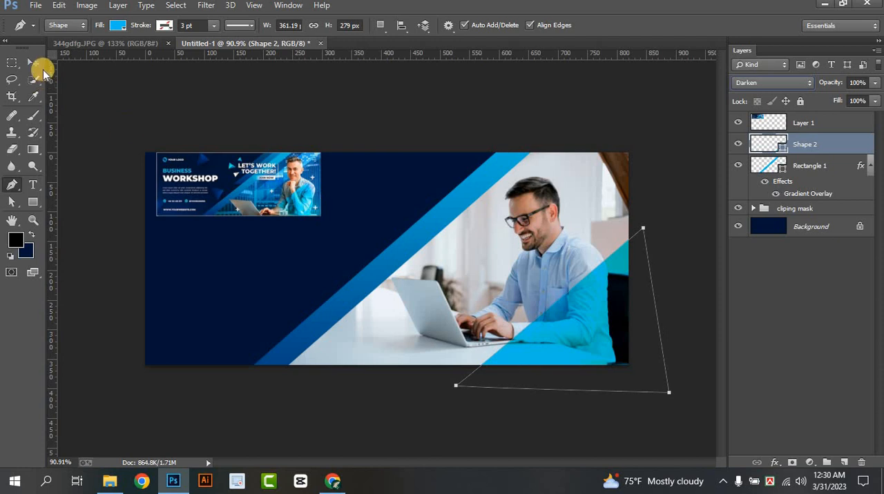
key("v")
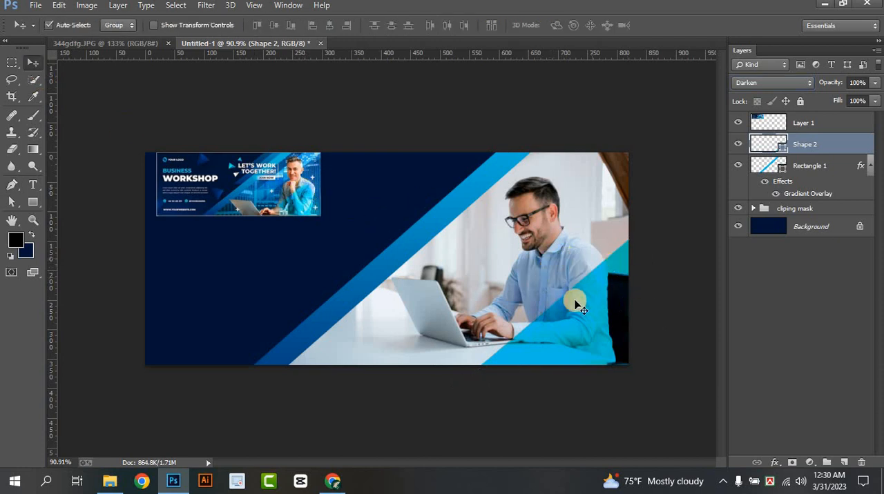
left_click_drag(601, 328, 608, 333)
Try the Multiply, Darker Color and Hard Light blend modes on the corner triangle, and return it to Darken
left_click(767, 83)
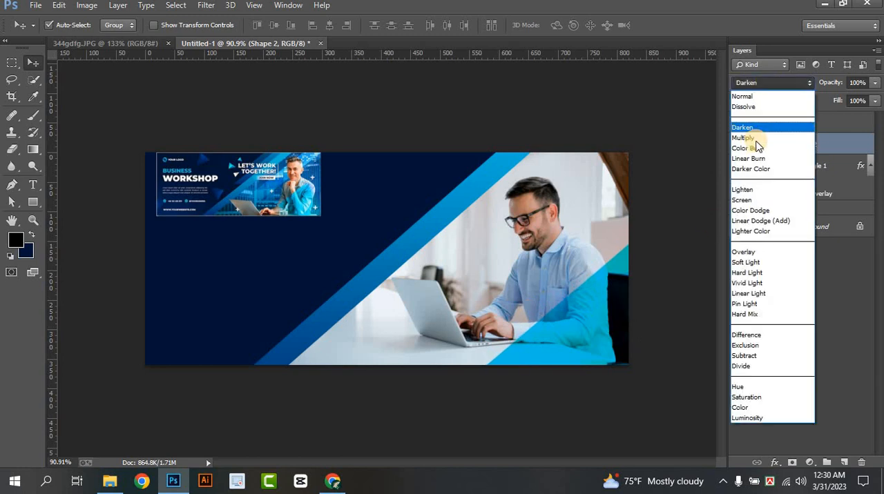
left_click(756, 142)
left_click(752, 82)
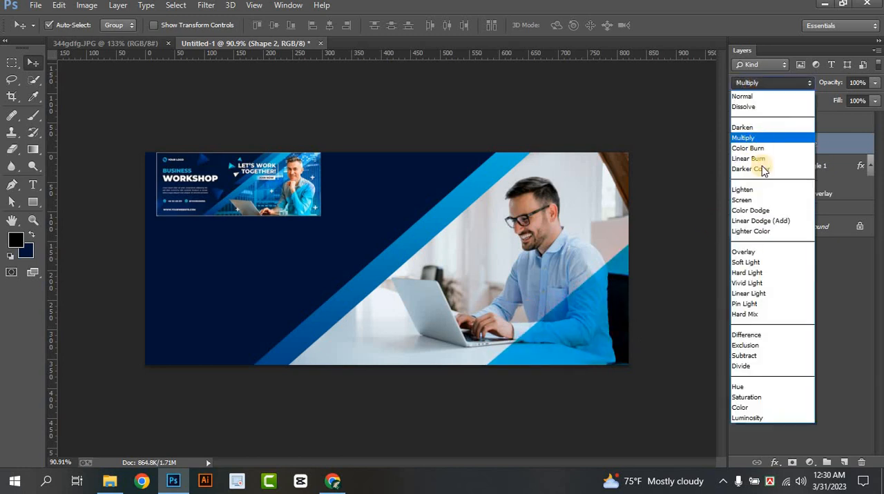
left_click(763, 170)
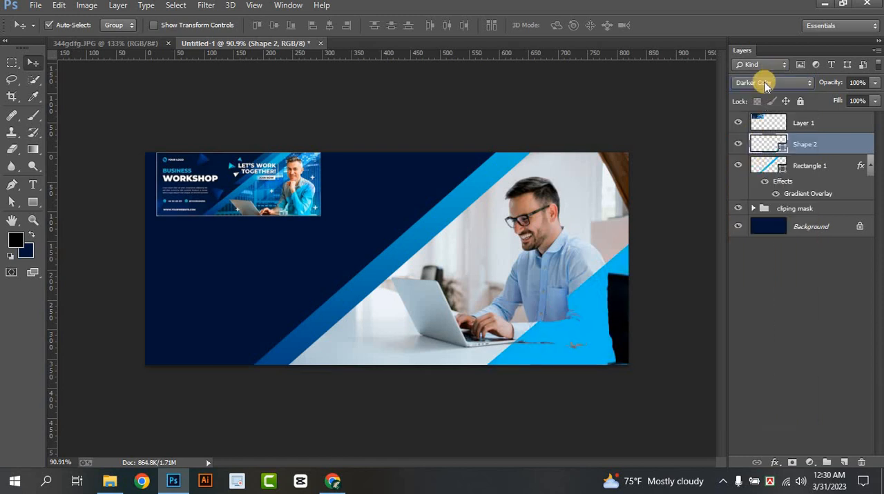
left_click(764, 82)
left_click(766, 271)
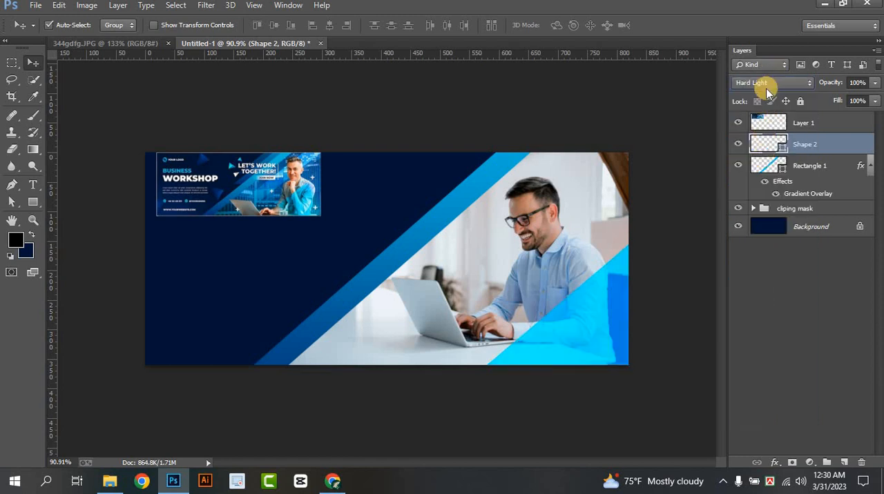
left_click(766, 86)
left_click(749, 133)
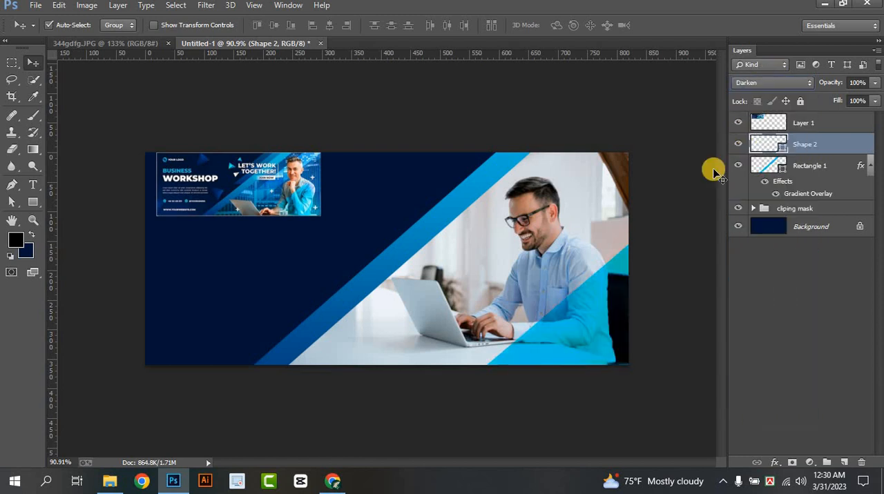
Lower the corner triangle's opacity to 41% and deselect the layer
left_click(874, 82)
left_click_drag(864, 98, 841, 101)
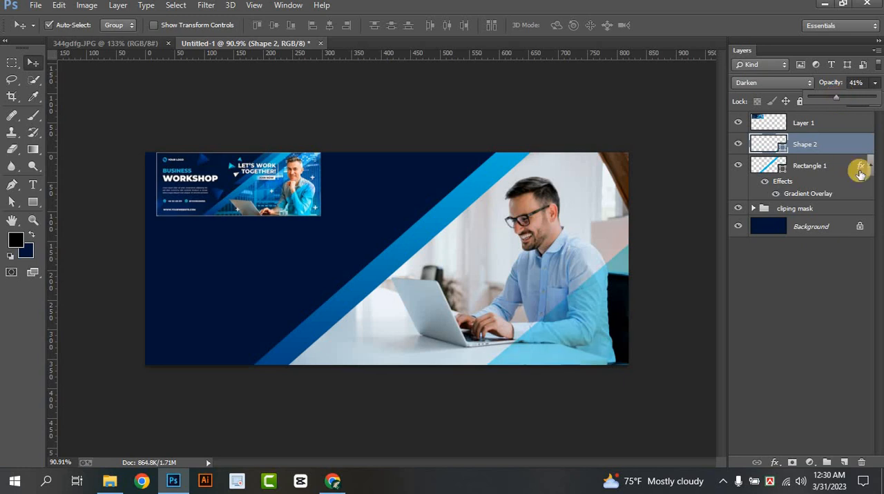
left_click(843, 341)
left_click(779, 331)
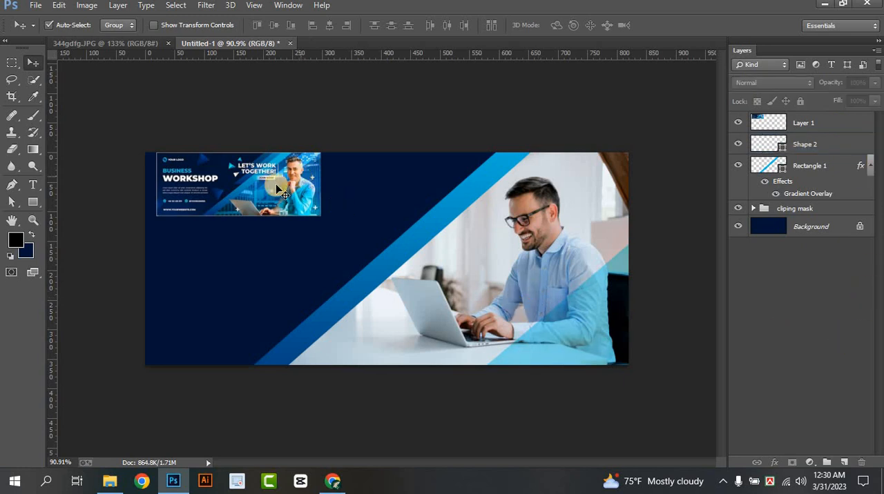
Duplicate the diagonal gradient stripe on Rectangle 1 and place the copy parallel to it on the right, across the man's face
left_click(804, 167)
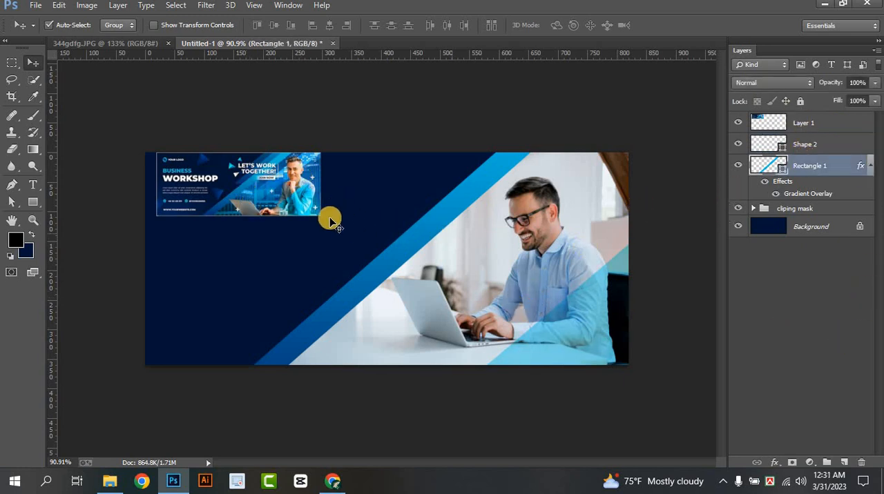
scroll(283, 201, "up", 4)
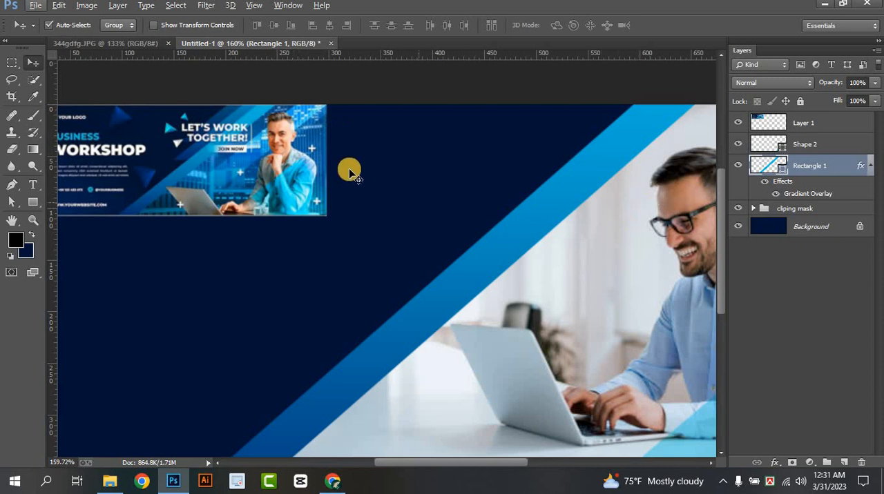
scroll(346, 264, "down", 2)
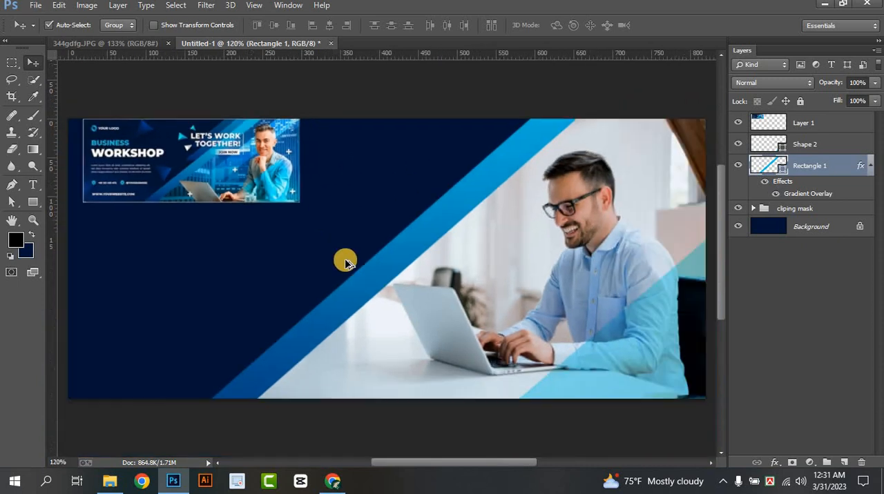
scroll(346, 264, "down", 1)
scroll(373, 265, "up", 1)
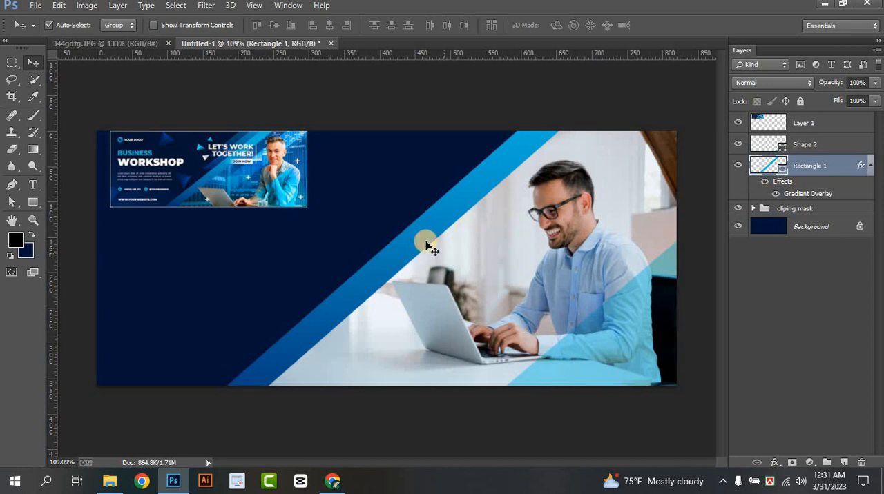
left_click_drag(446, 250, 524, 220)
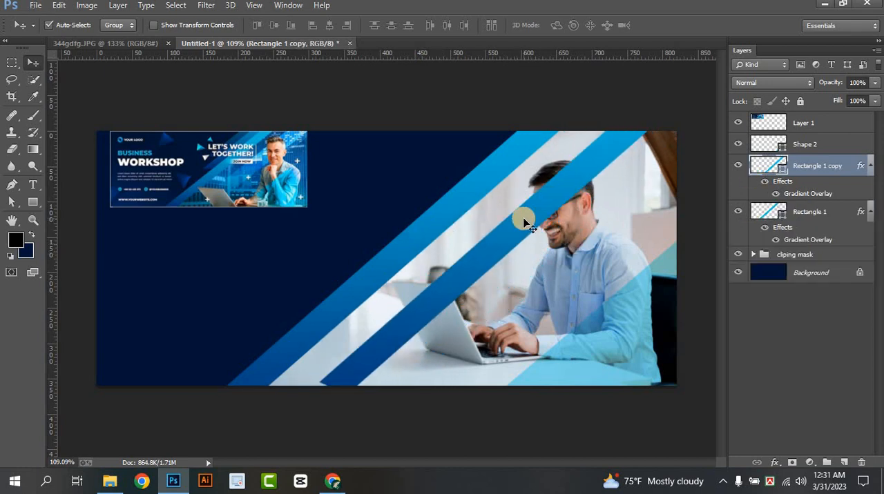
Enlarge the copied stripe with Free Transform to about 182% width and 176% height
key("ctrl+t")
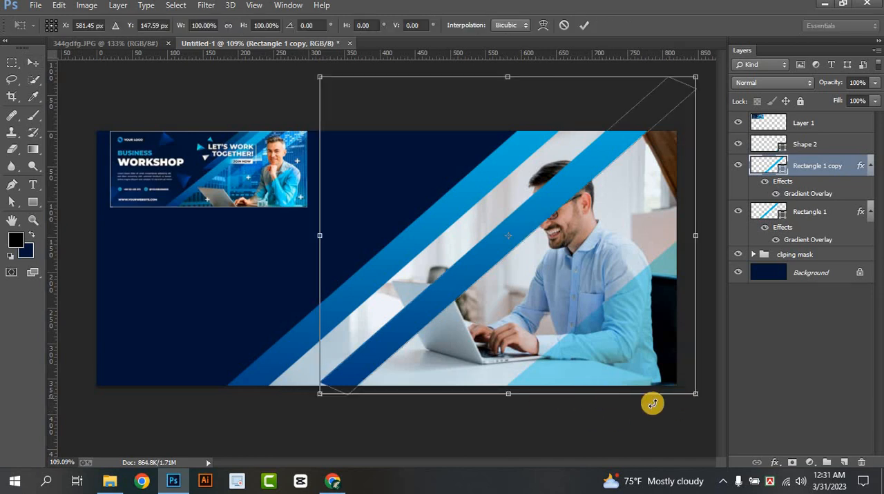
left_click_drag(317, 394, 318, 385)
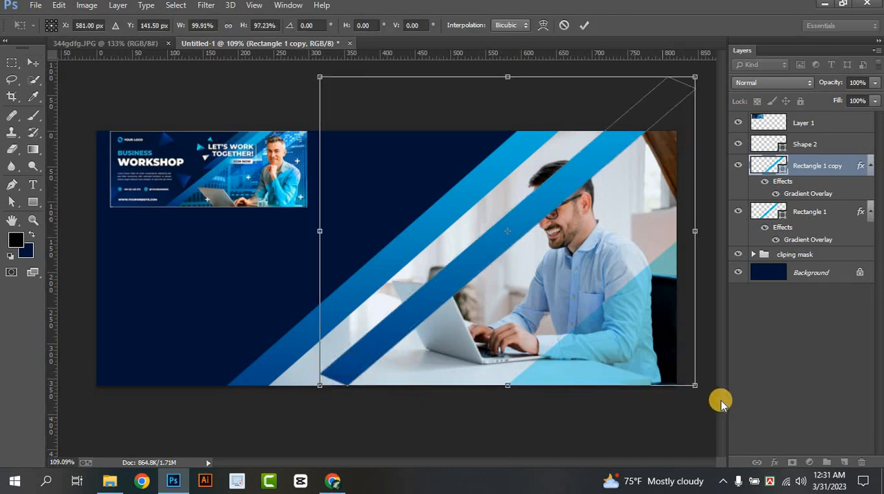
left_click_drag(695, 387, 586, 349)
scroll(585, 349, "down", 1)
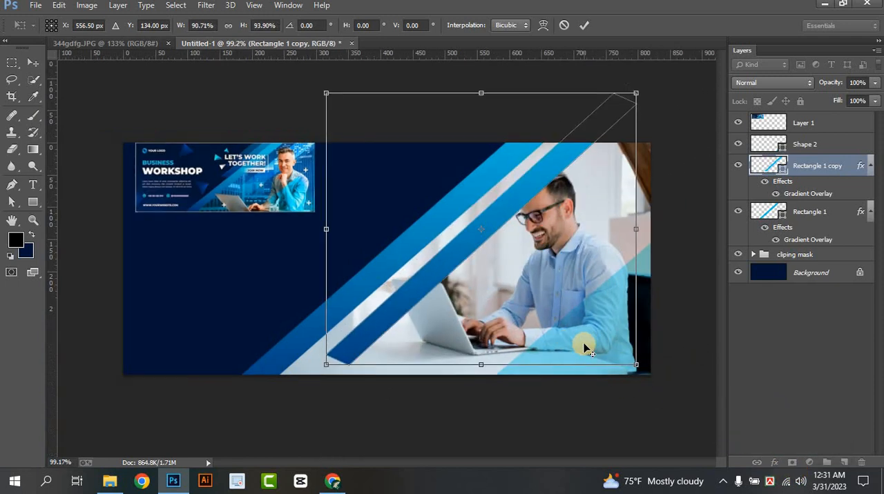
scroll(585, 348, "down", 5)
left_click_drag(518, 314, 676, 436)
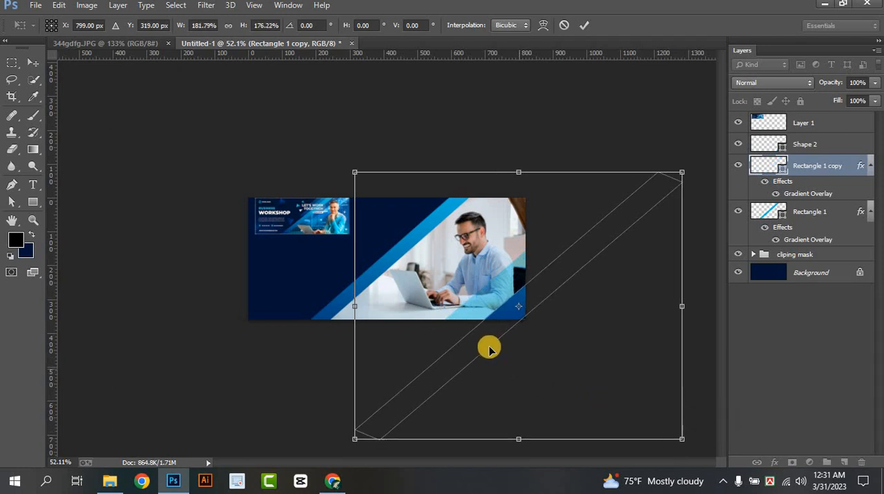
Move the enlarged stripe copy diagonally across the photo, with its lower end just above the canvas's bottom edge, and apply the transform
left_click_drag(481, 327, 428, 256)
scroll(428, 256, "up", 5)
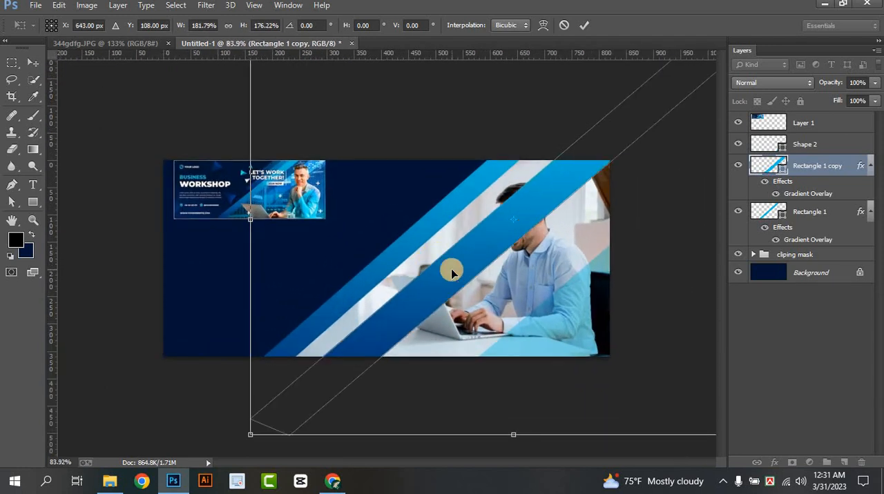
left_click_drag(454, 284, 556, 193)
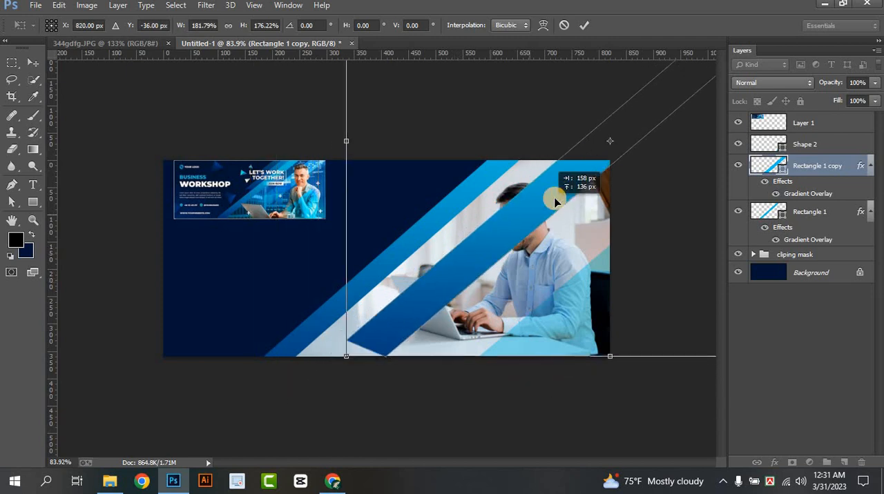
left_click_drag(457, 250, 479, 253)
left_click(584, 24)
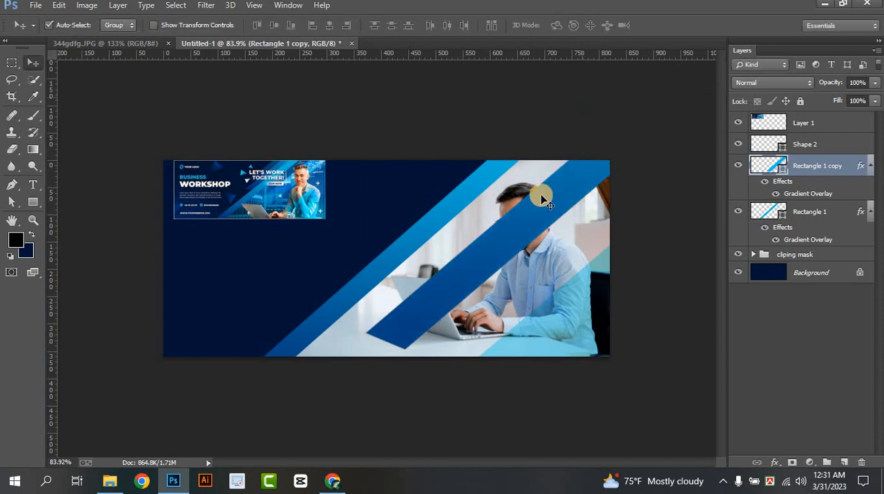
Lower the opacity of the wide diagonal stripe copy across the photo to 39%
key("ctrl+plus")
key("ctrl+plus")
key("ctrl+plus")
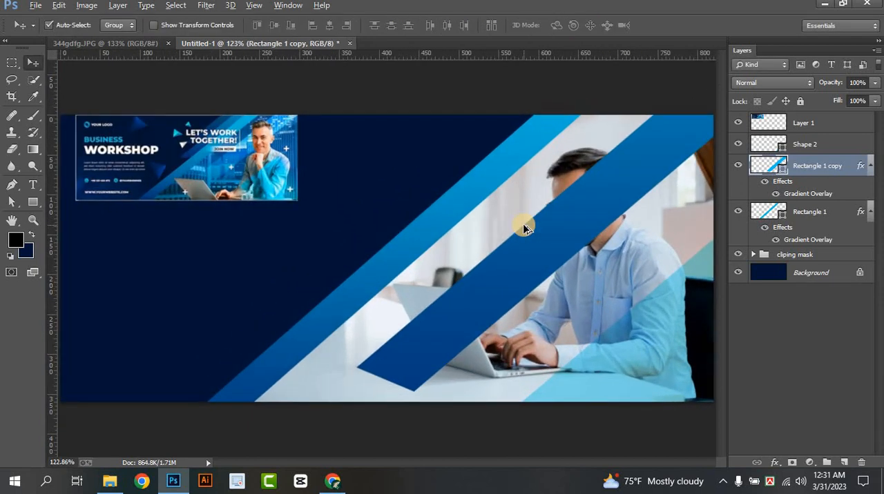
left_click(874, 83)
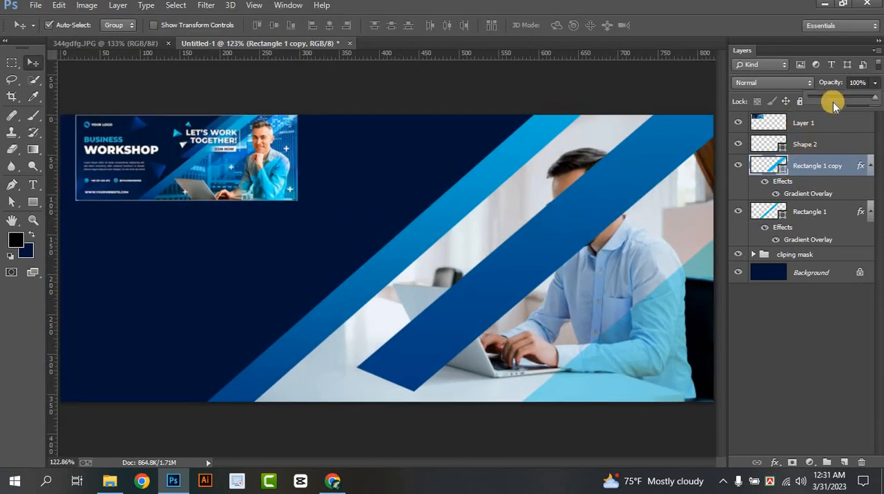
left_click(822, 97)
mouse_move(833, 93)
left_mouse_down()
mouse_move(850, 96)
mouse_move(839, 98)
left_mouse_up()
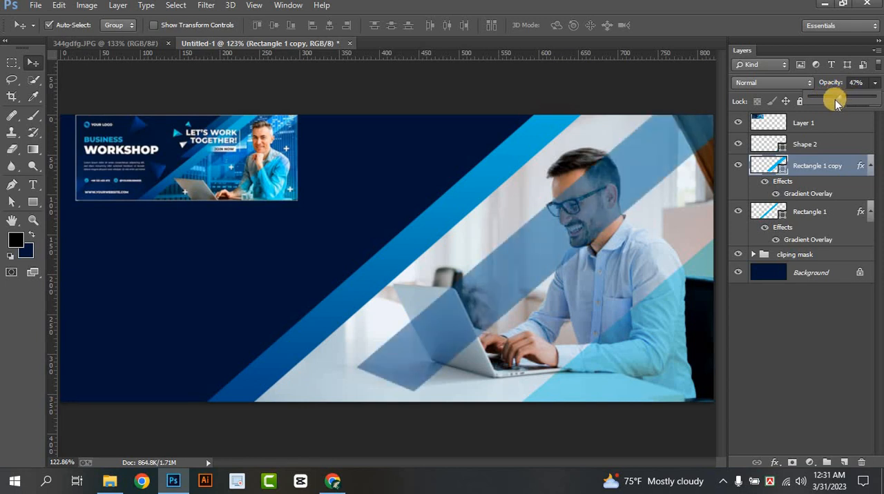
left_click(874, 83)
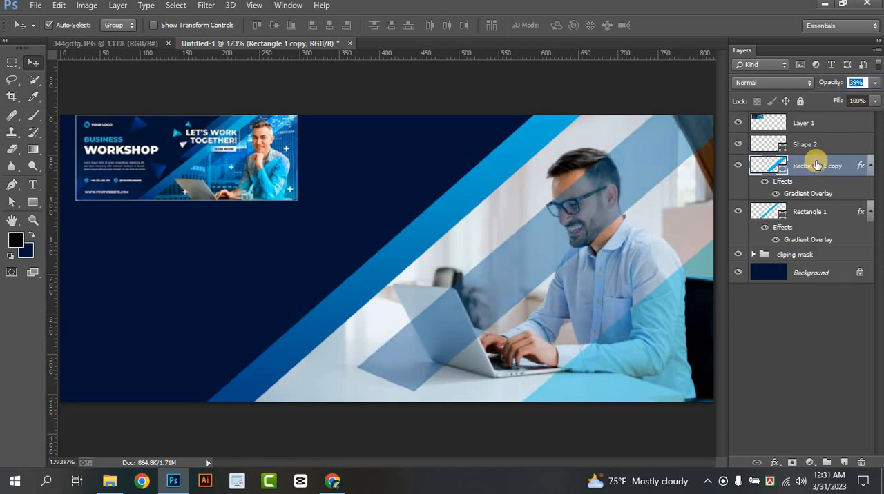
Convert the Rectangle 1 copy layer to a smart object, rasterize it and deselect the layer
right_click(816, 165)
left_click(608, 154)
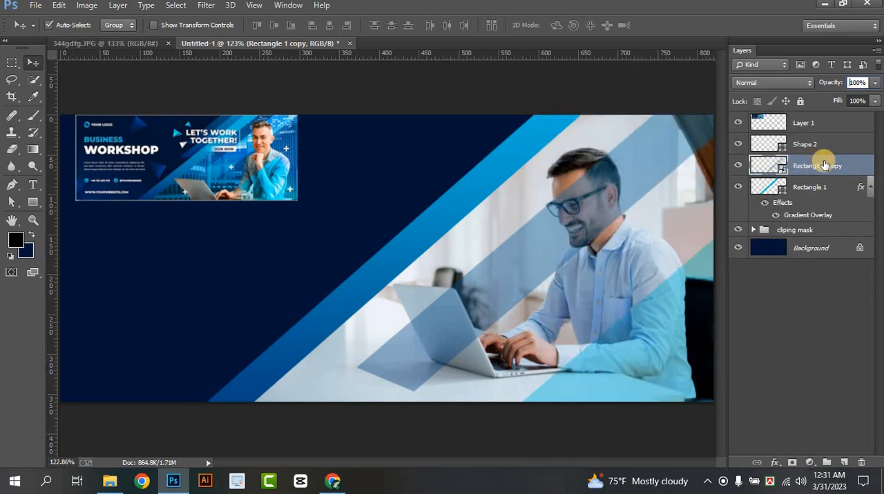
right_click(824, 166)
left_click(587, 187)
left_click(786, 306)
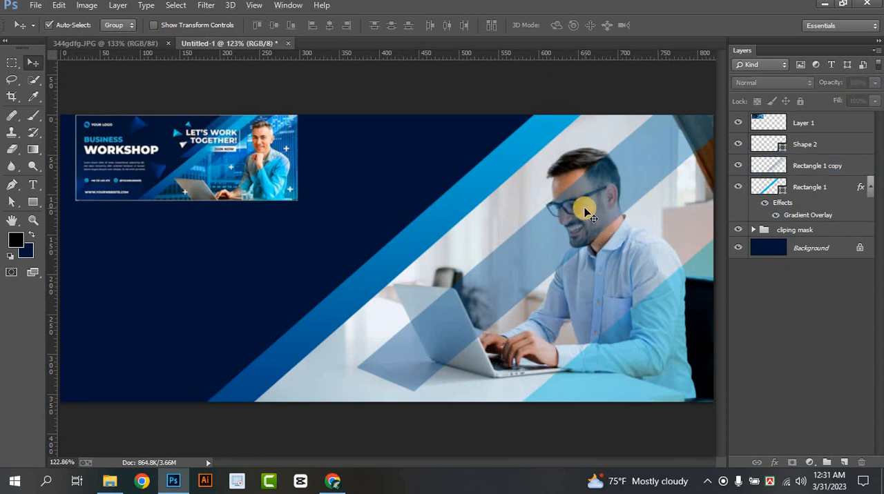
With Rectangle 1 copy selected and the Pen tool in Path mode, trace the back of the man's head from the hair to the collar
scroll(586, 212, "up", 4)
left_click(782, 170)
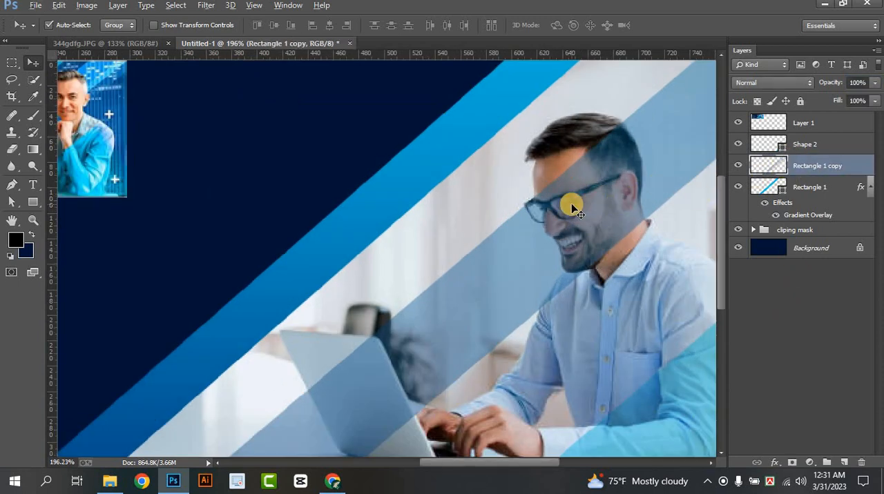
scroll(572, 203, "up", 2)
left_click(11, 185)
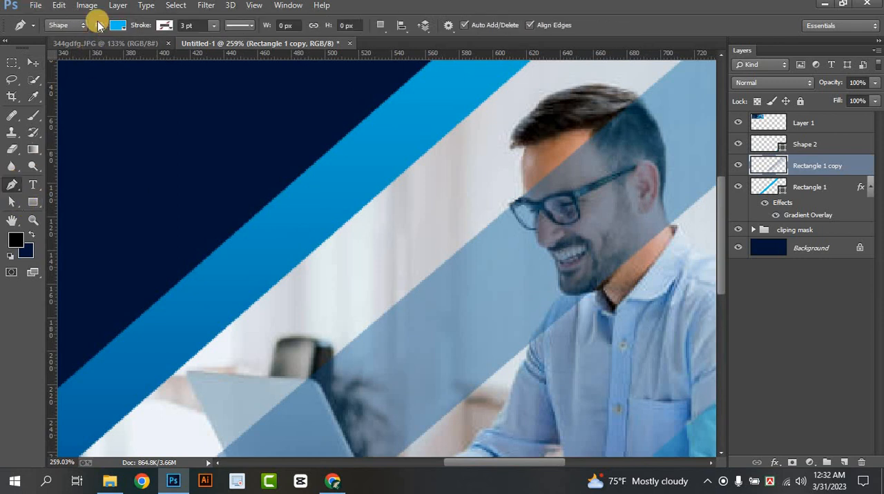
left_click(74, 29)
left_click(62, 49)
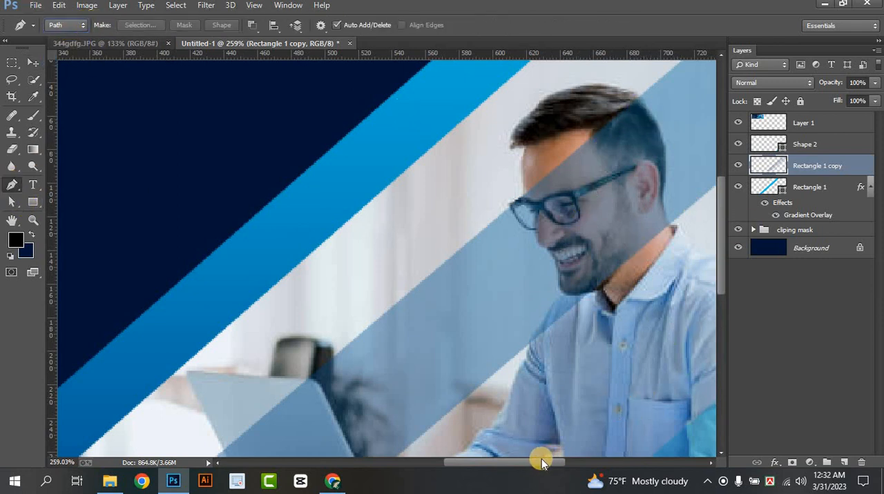
left_click_drag(541, 460, 600, 450)
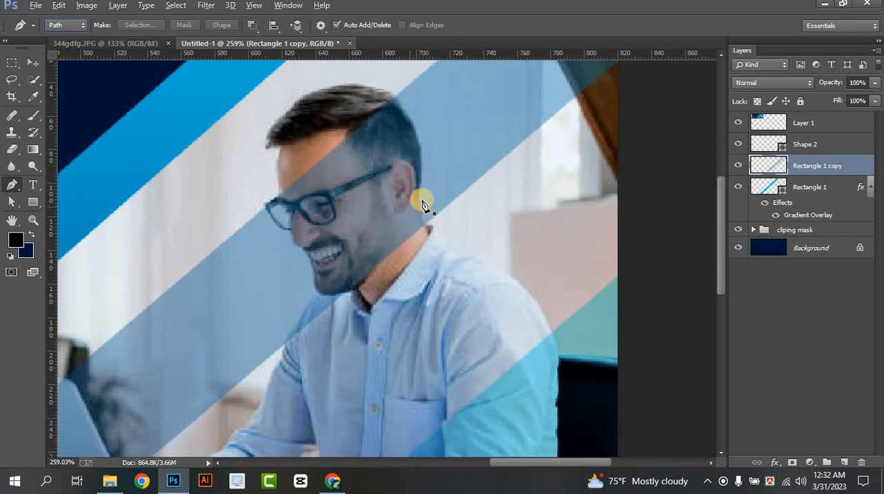
left_click(390, 91)
left_click_drag(421, 169, 410, 203)
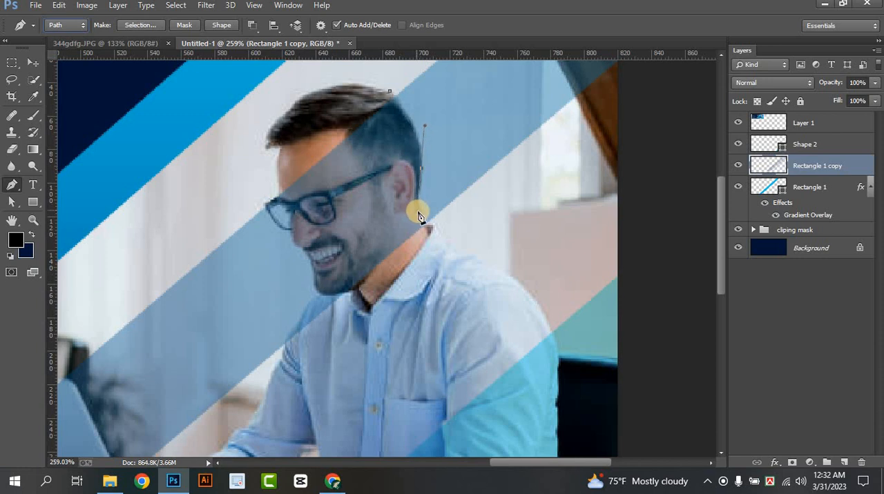
left_click(421, 170, "alt")
left_click(430, 231)
Continue the path along the chin, mouth, nose and glasses, and close it across the forehead and hair
left_click(356, 295)
left_click_drag(315, 285, 308, 262)
left_click_drag(294, 213, 292, 237)
left_click(291, 231, "alt")
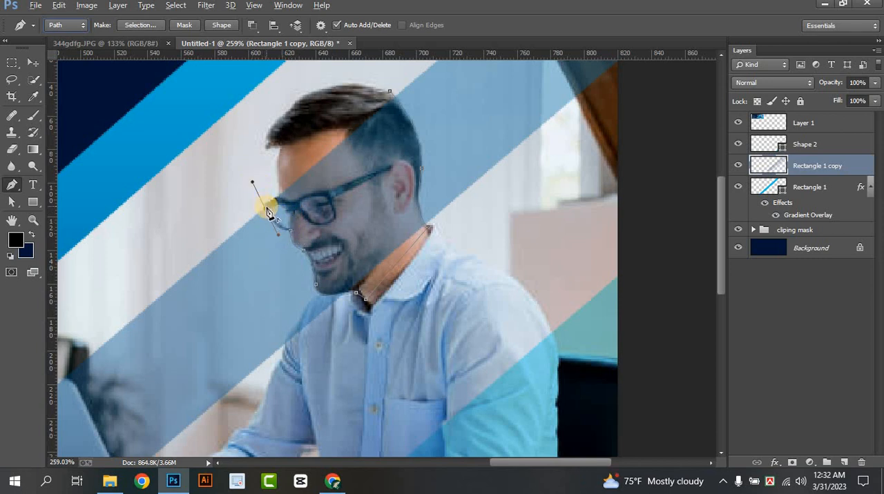
left_click_drag(277, 151, 319, 118)
Turn the head path into a selection, delete the stripe inside it and deselect
left_click(142, 27)
left_click(669, 101)
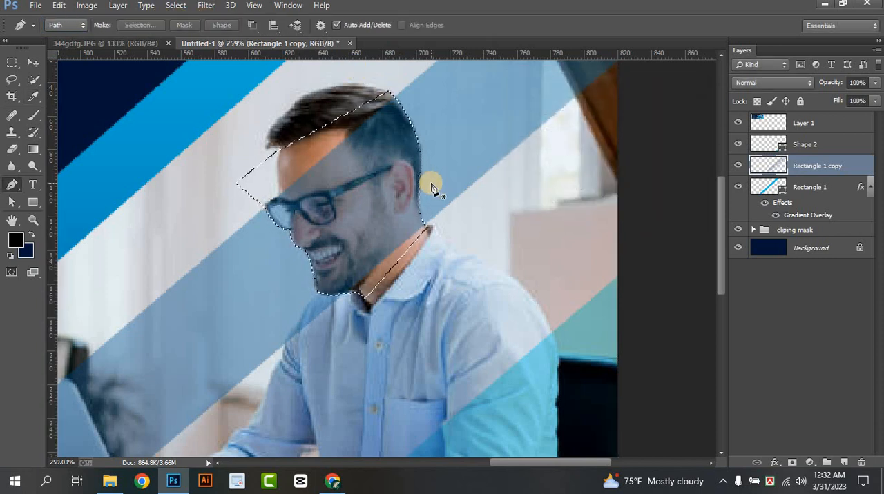
key("Delete")
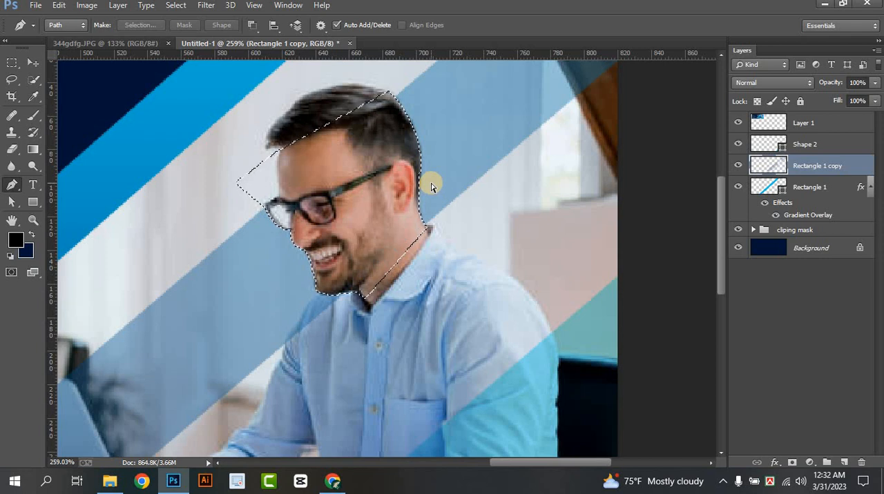
key("ctrl+d")
left_click(34, 63)
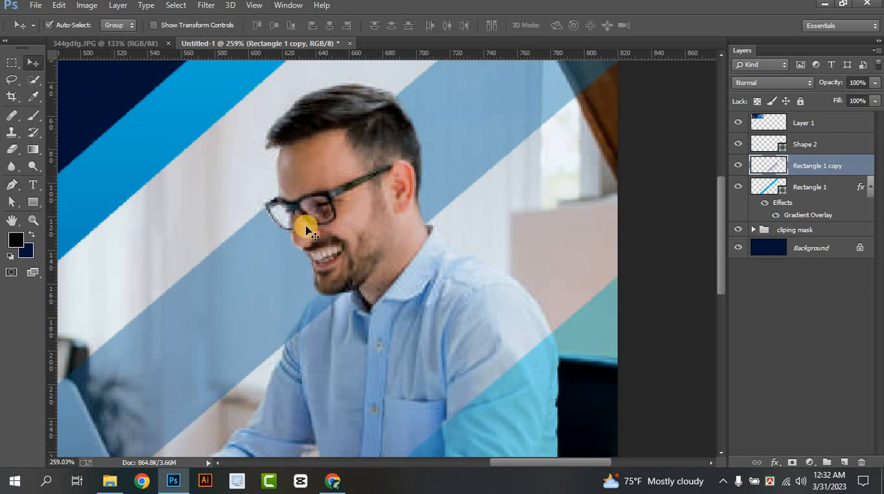
Add a new layer above Rectangle 1 copy and choose the hard round brush at 35 px with 100% hardness
scroll(389, 191, "down", 5)
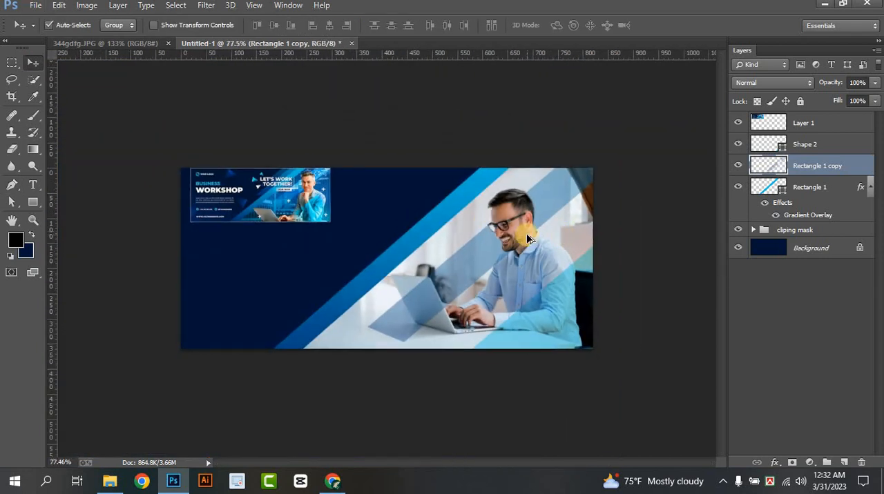
scroll(526, 233, "up", 5)
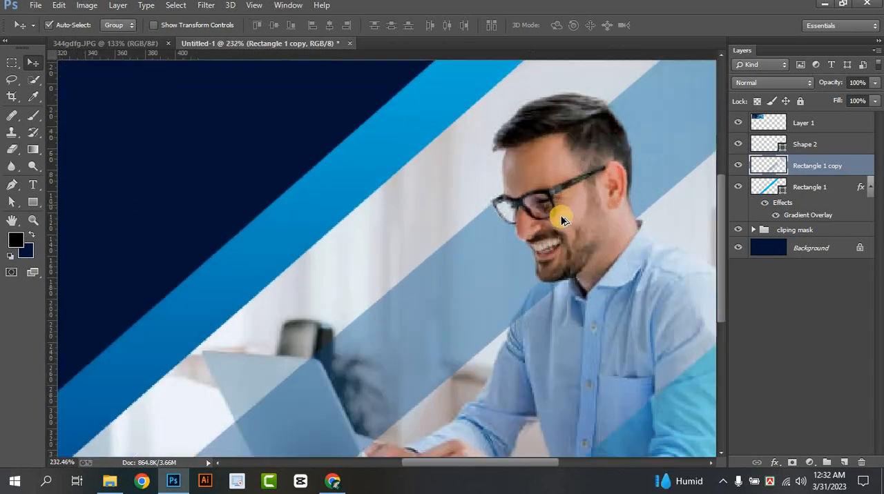
scroll(562, 220, "up", 5)
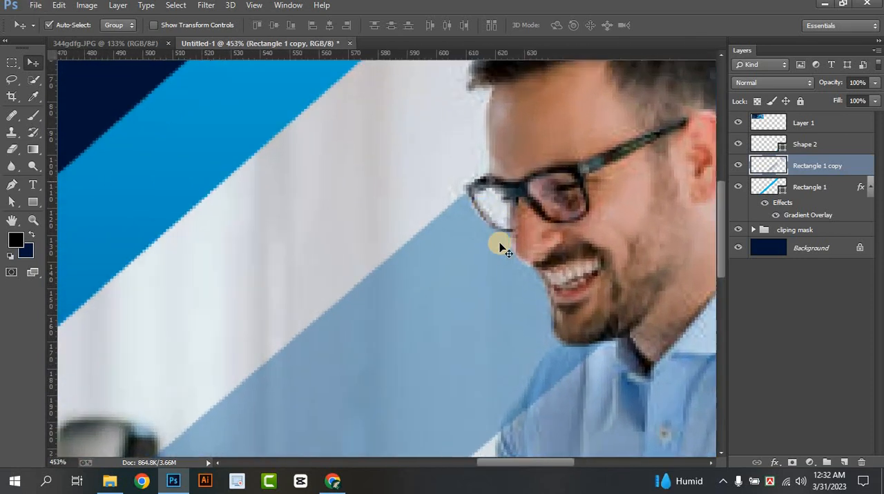
scroll(468, 289, "down", 6)
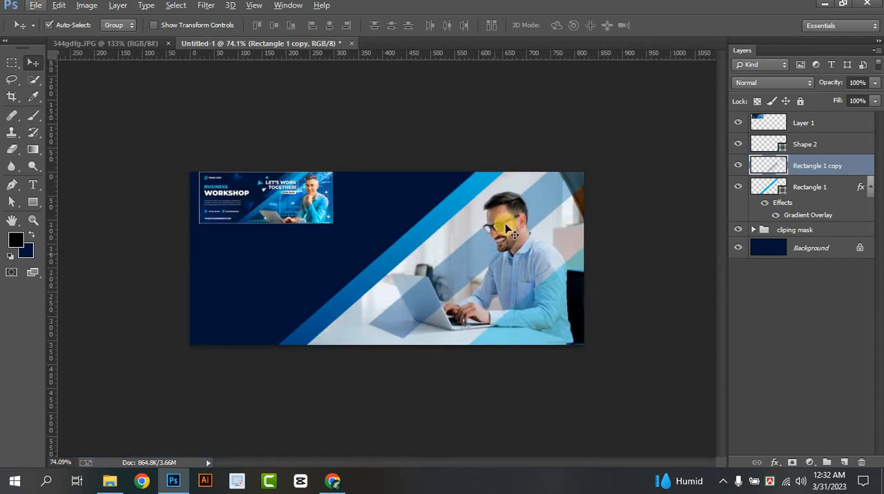
scroll(506, 226, "up", 6)
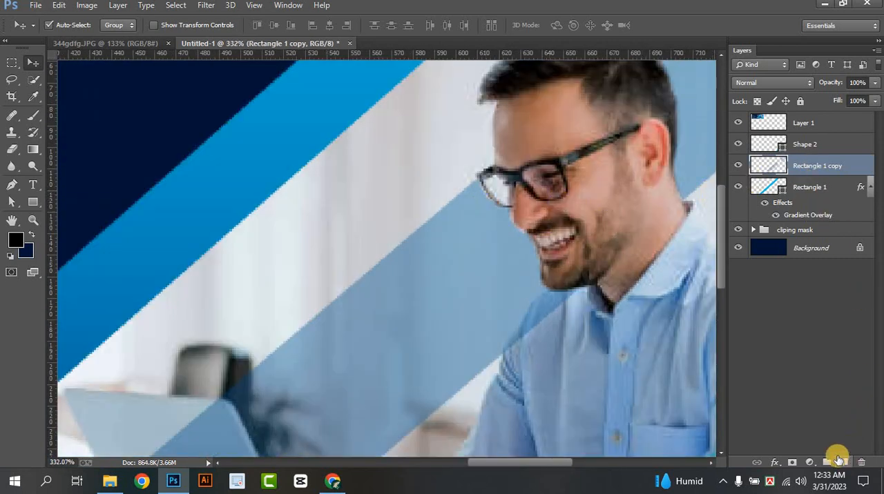
left_click(839, 461)
left_click(33, 116)
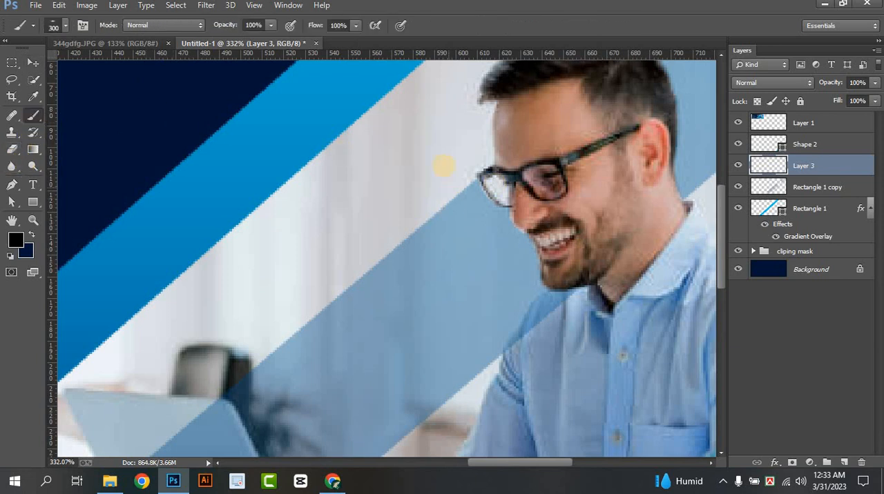
left_click(58, 25)
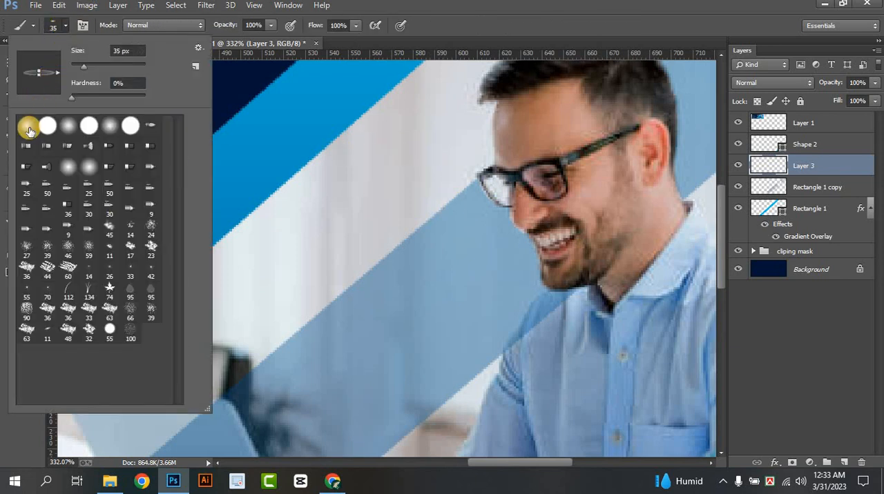
left_click(25, 127)
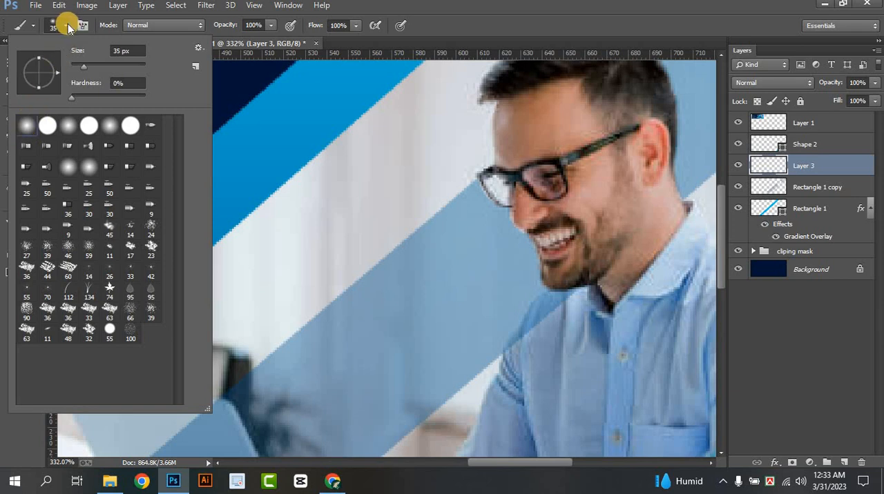
left_click(45, 124)
left_click(64, 25)
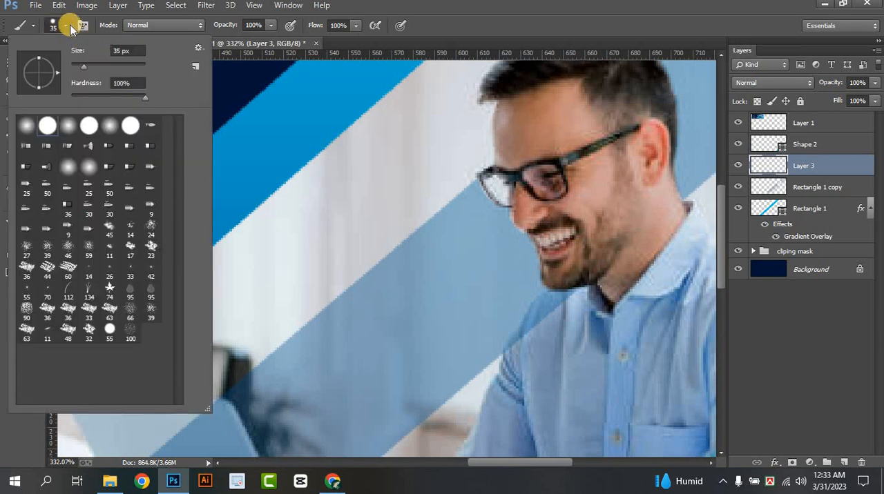
left_click(523, 280)
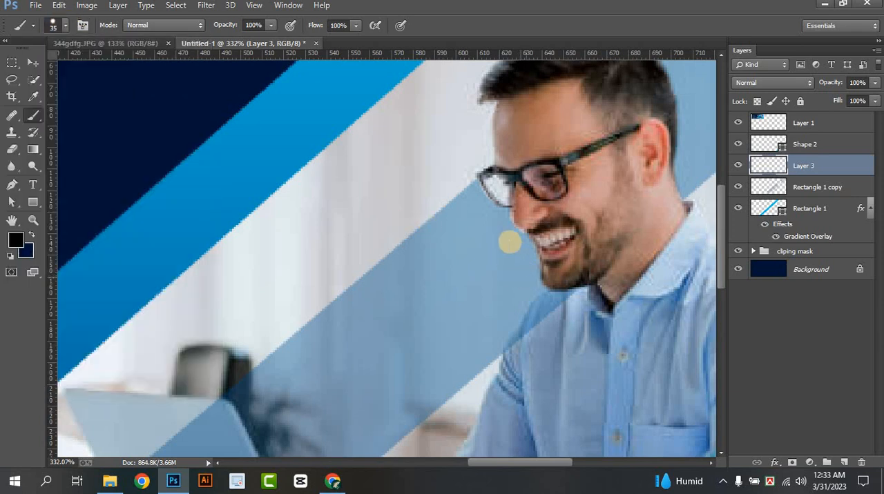
Sample the stripe's light blue and paint over the white gap in the outer lens of the glasses with a 3 px brush
left_click(475, 238, "alt")
scroll(513, 190, "up", 3)
scroll(514, 188, "down", 2)
scroll(509, 192, "up", 1)
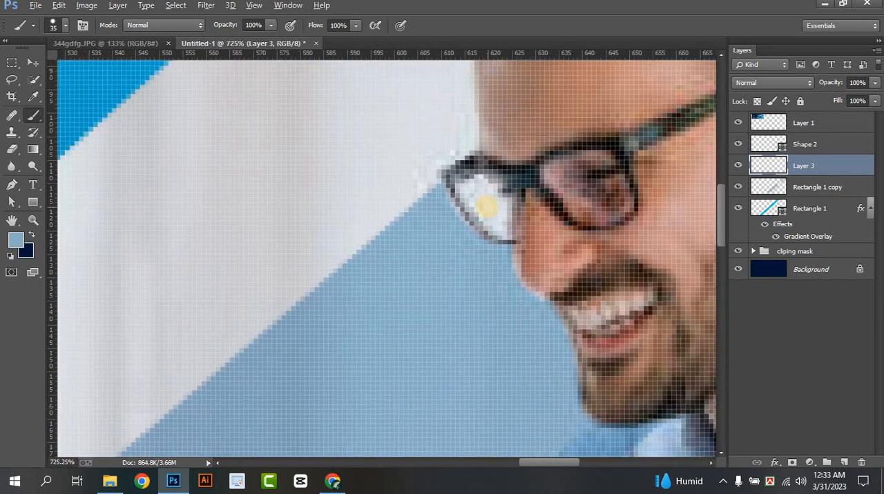
key("bracketleft")
key("bracketleft")
key("bracketleft")
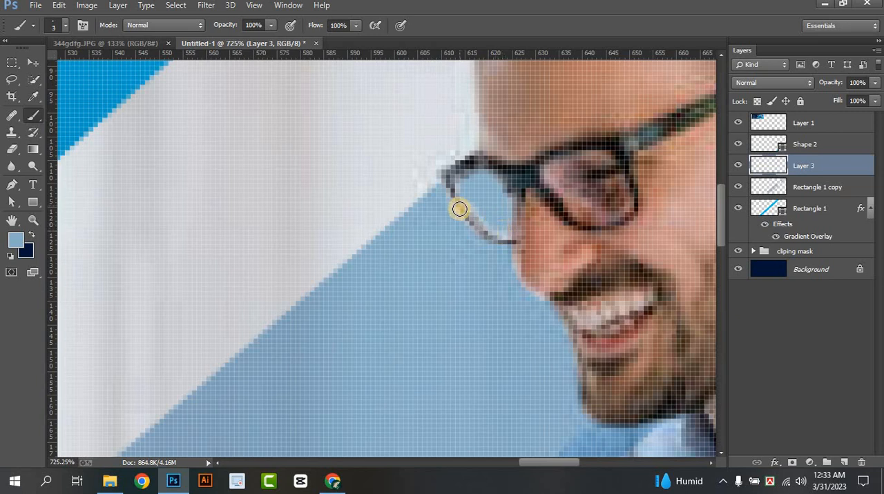
scroll(460, 208, "down", 10)
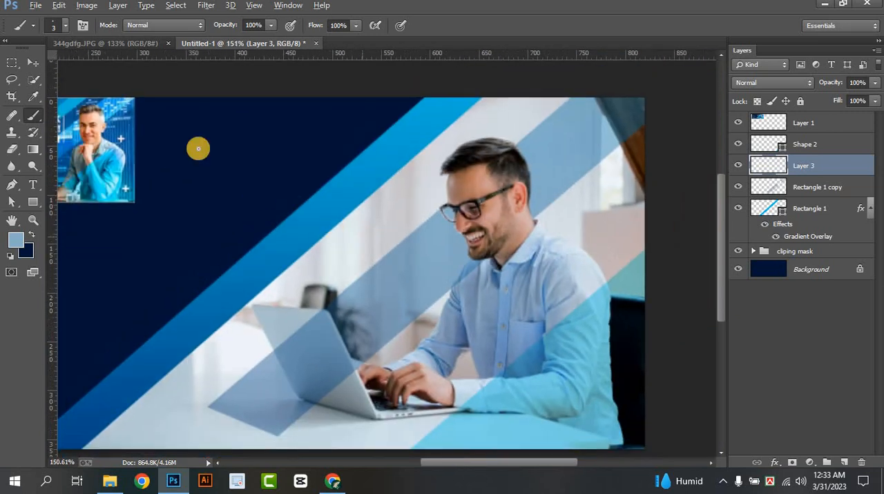
left_click(32, 62)
scroll(415, 275, "down", 2)
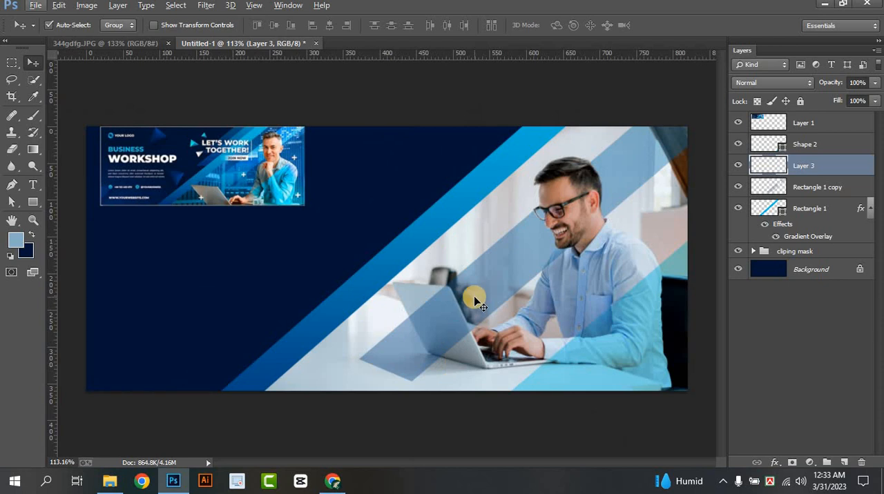
Fade out the lower part of the stripe on Rectangle 1 copy over the laptop with a soft 175 px Eraser
left_click(492, 284)
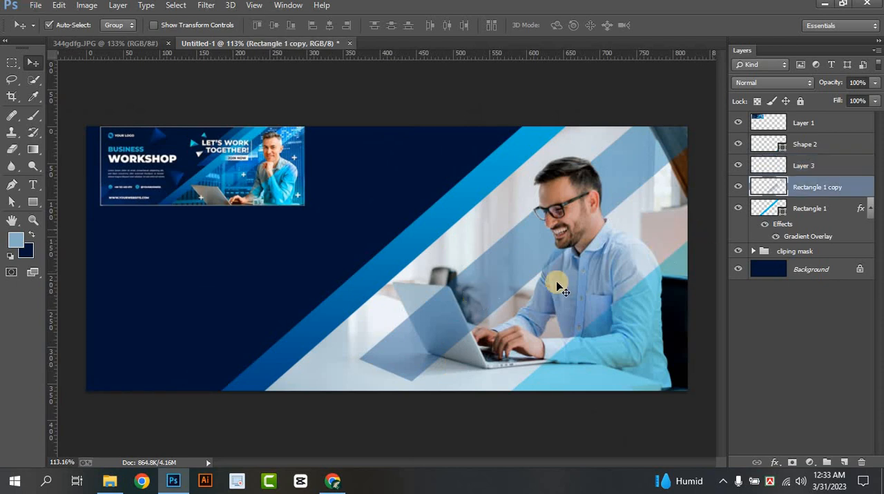
right_click(10, 152)
left_click(62, 147)
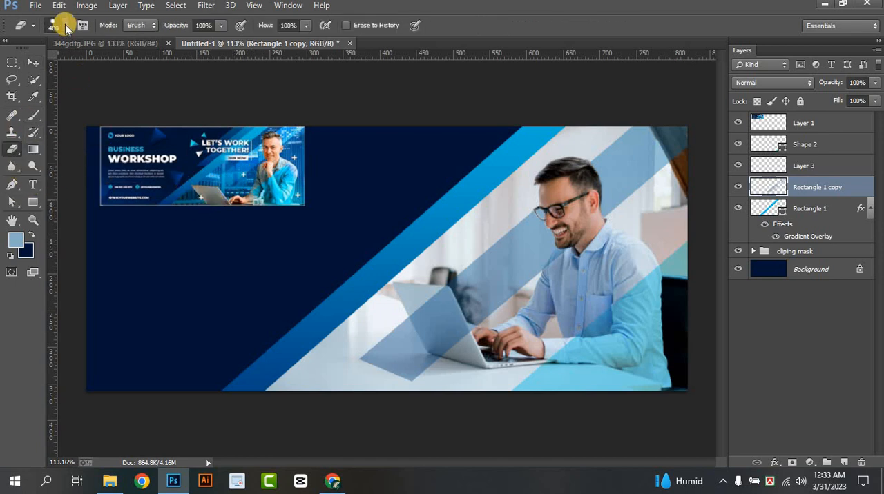
left_click(65, 26)
left_click(56, 29)
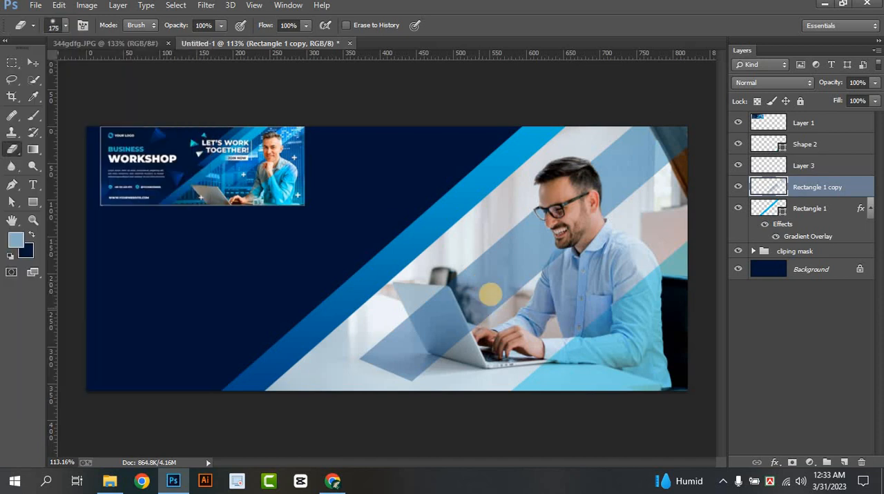
key("bracketleft")
key("bracketleft")
key("bracketleft")
key("bracketleft")
left_click_drag(487, 297, 362, 384)
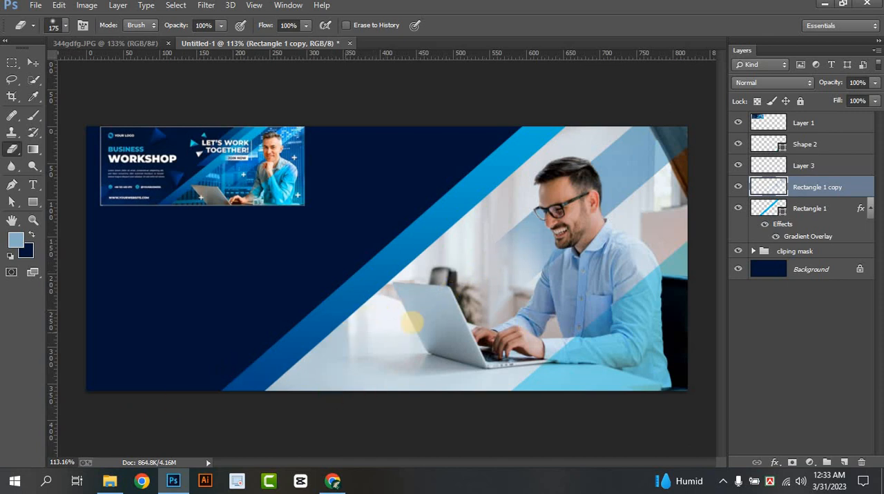
left_click(31, 62)
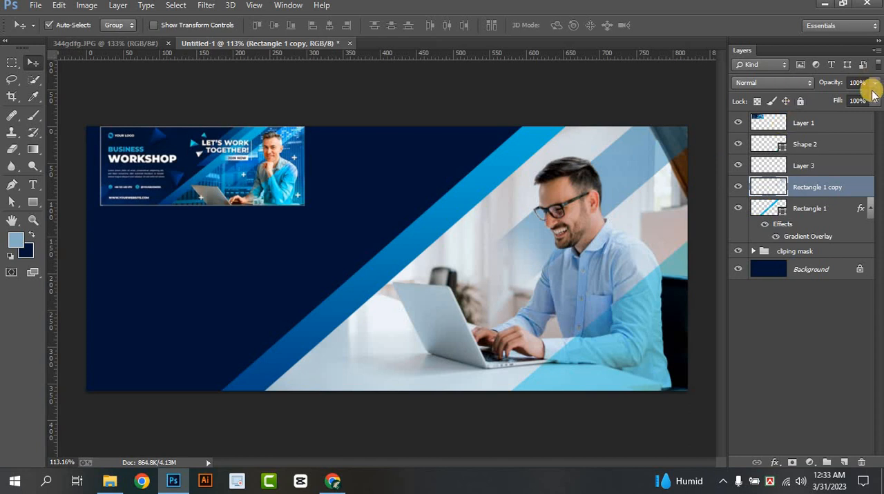
Duplicate the Rectangle 1 stripe twice, stepping the copies along its upper-left side, and stack each copy beneath the previous stripe
left_click(811, 335)
scroll(450, 292, "up", 2)
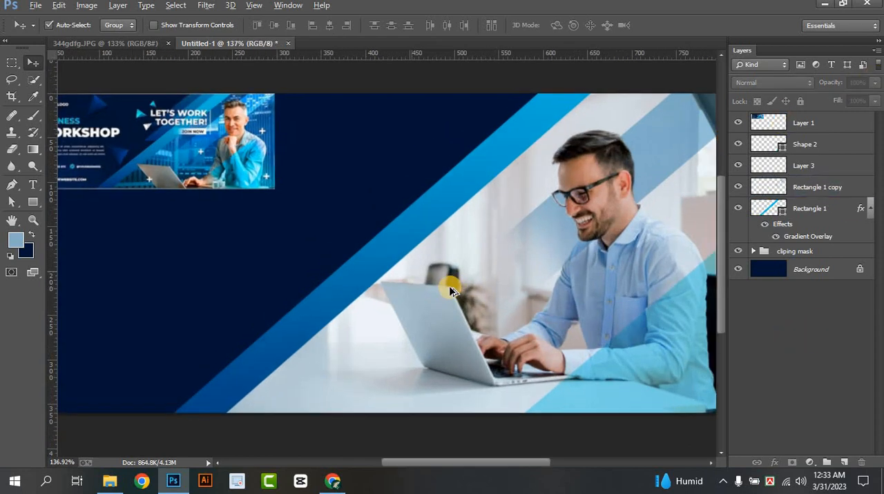
scroll(286, 195, "down", 4)
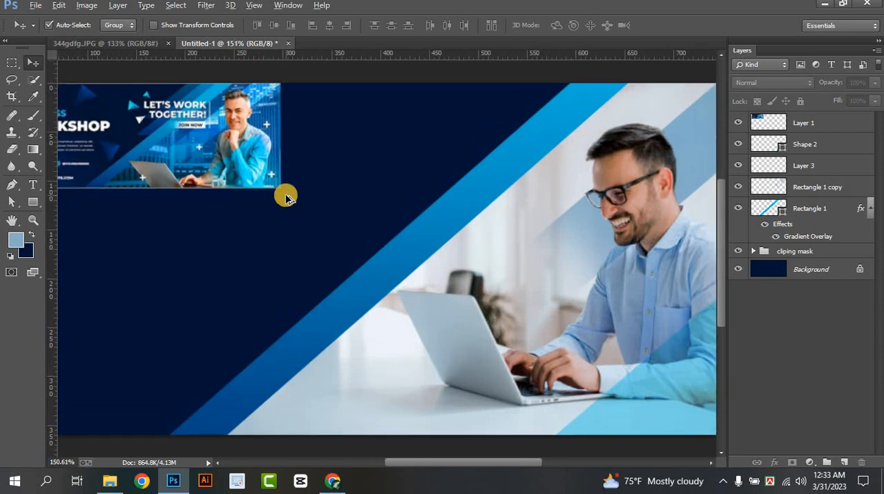
left_click(393, 257)
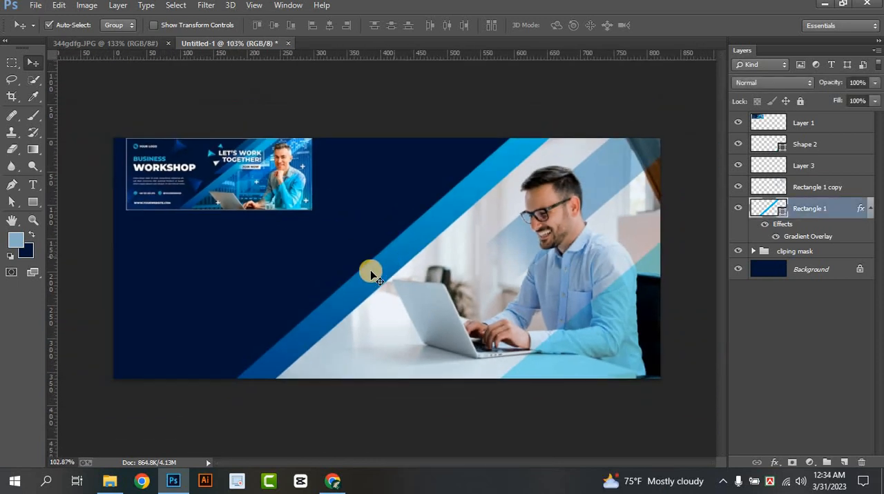
left_click_drag(353, 298, 477, 159)
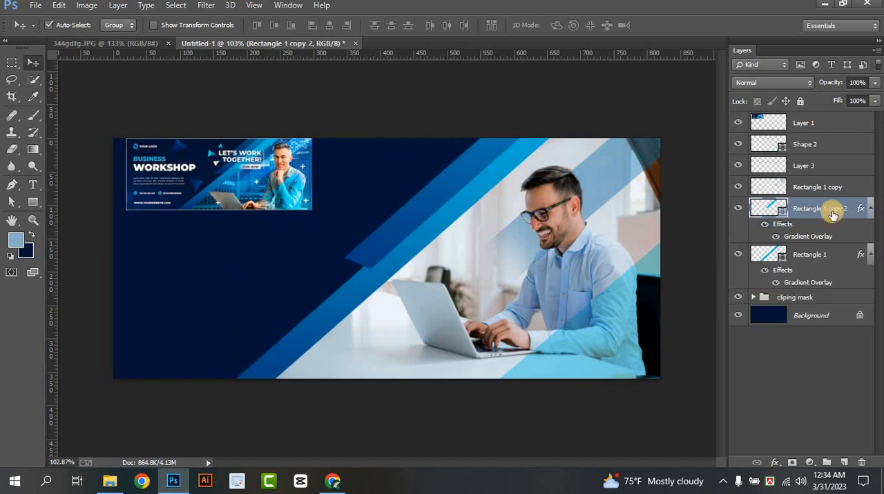
left_click_drag(831, 210, 828, 276)
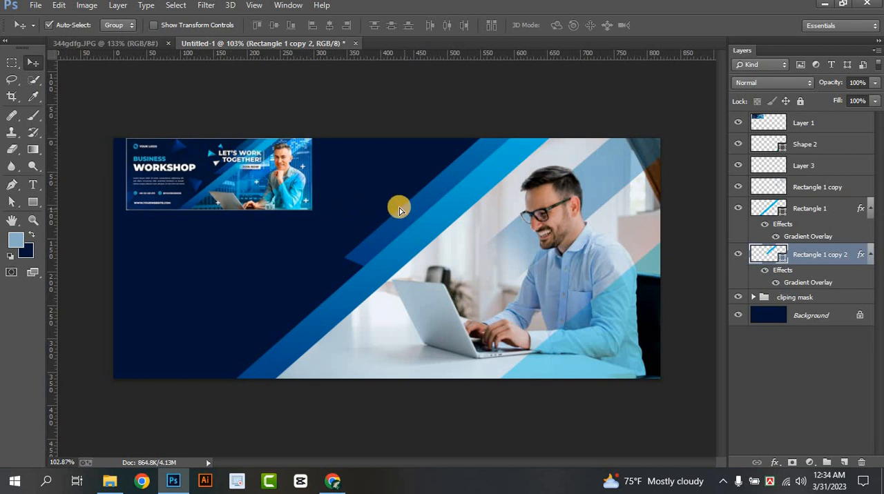
left_click_drag(404, 207, 436, 164)
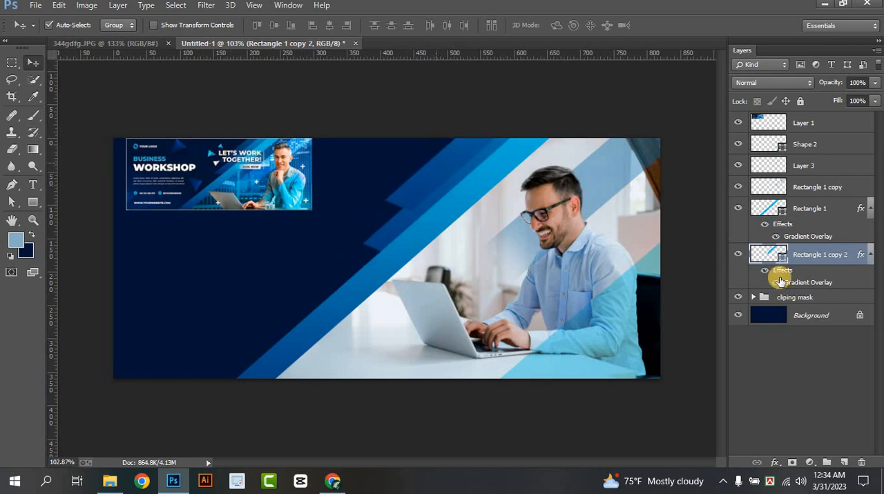
left_click_drag(805, 254, 812, 336)
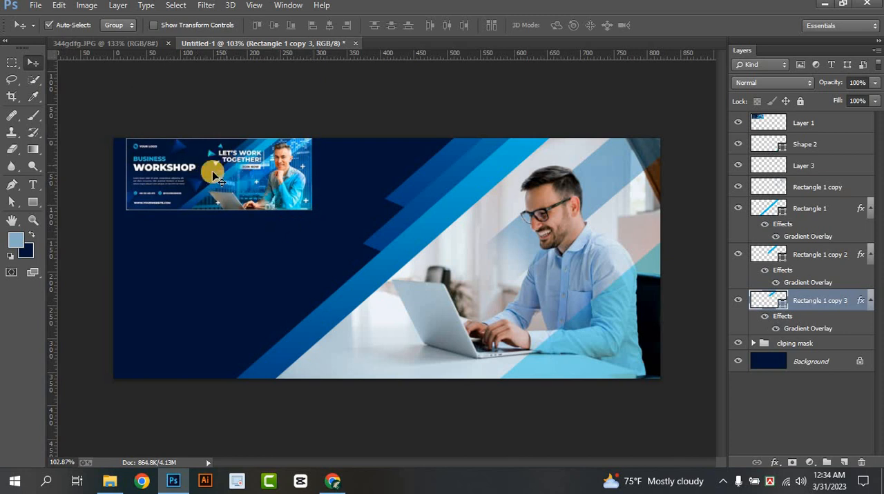
Move the reference banner image from the canvas's upper-left corner to the area over the man's face and chest
scroll(200, 183, "up", 1)
scroll(200, 183, "down", 1)
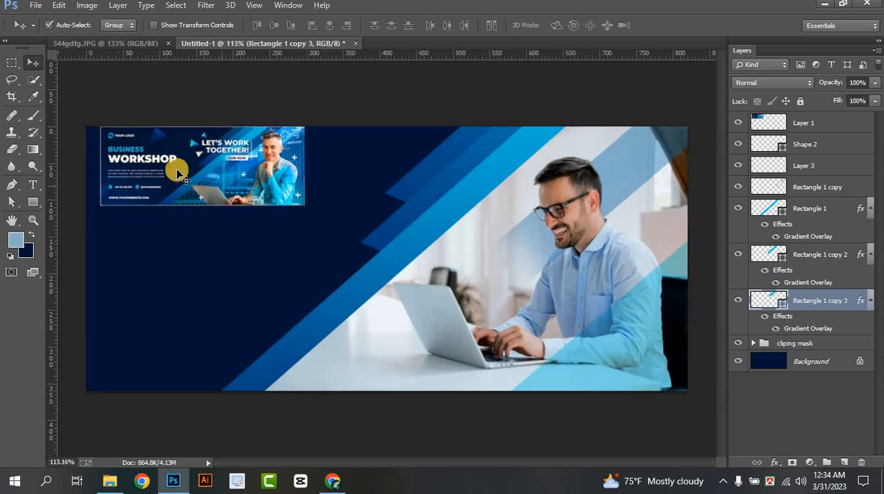
left_click_drag(179, 169, 441, 217)
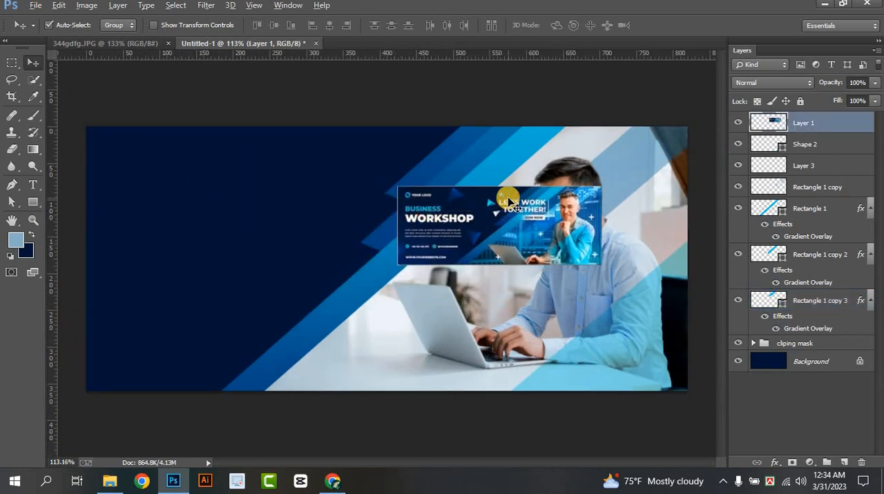
scroll(509, 201, "up", 3)
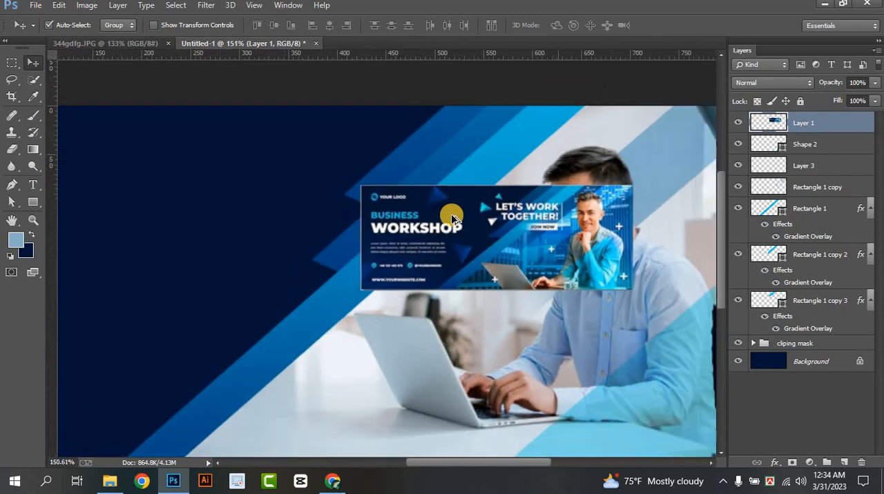
scroll(451, 214, "down", 3)
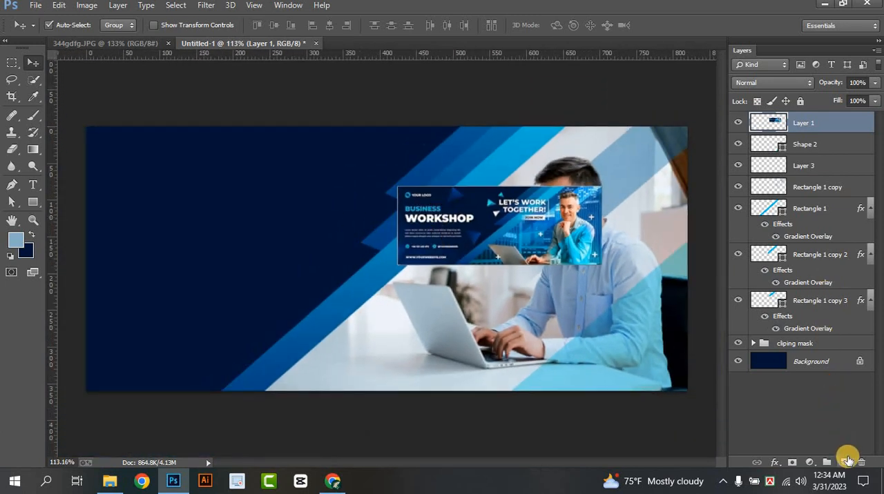
Add a new layer and draw a right-pointing triangle on the dark blue left area with the Polygon tool
left_click(848, 461)
left_click(33, 201)
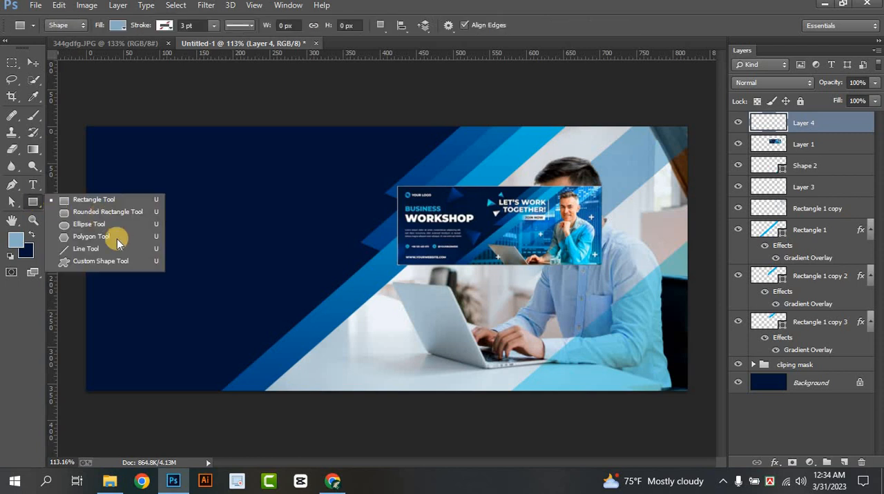
left_click(48, 239)
left_click_drag(245, 210, 276, 209)
left_click(33, 63)
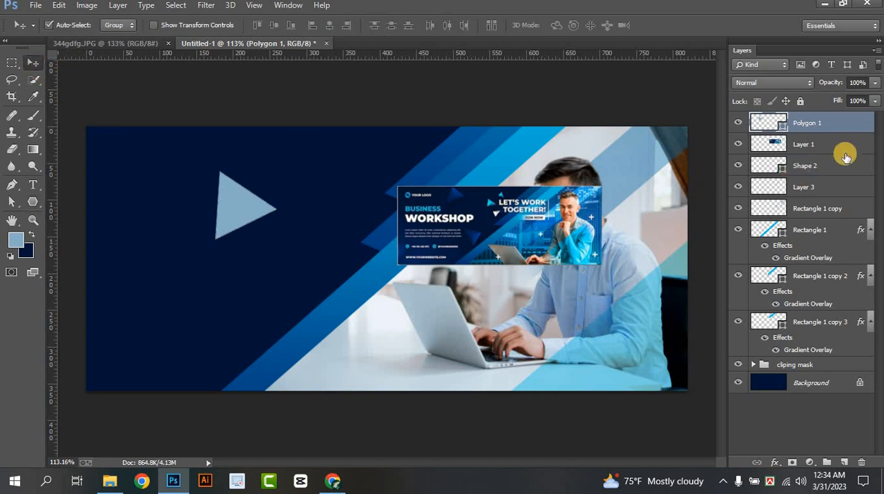
Add a Gradient Overlay to the triangle with the Angle style at 115° and reposition the gradient's centre inside the shape
right_click(832, 123)
left_click(662, 69)
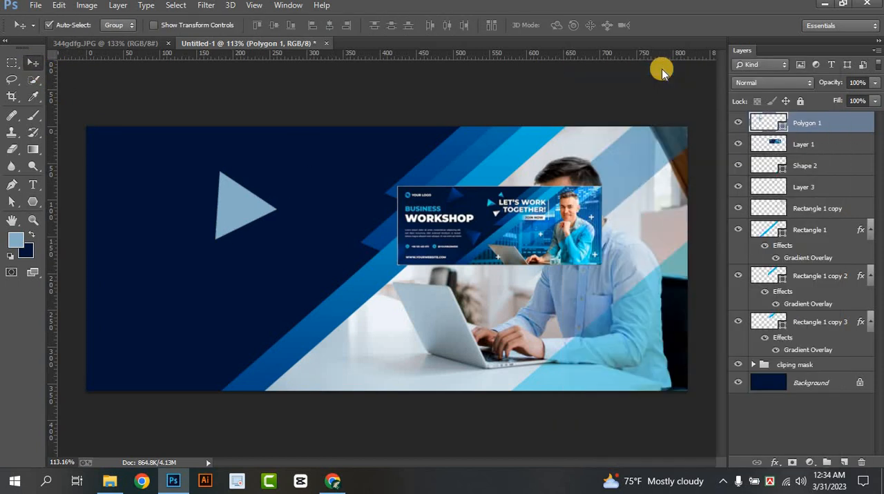
left_click(528, 327)
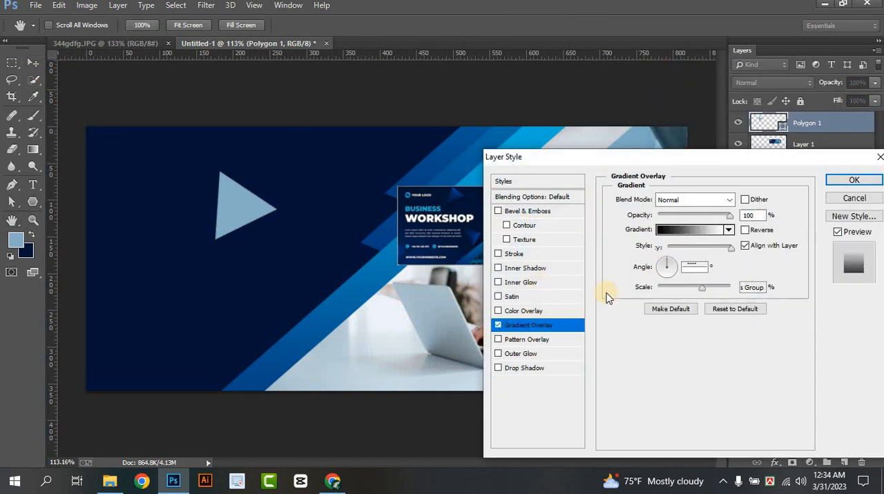
left_click(683, 247)
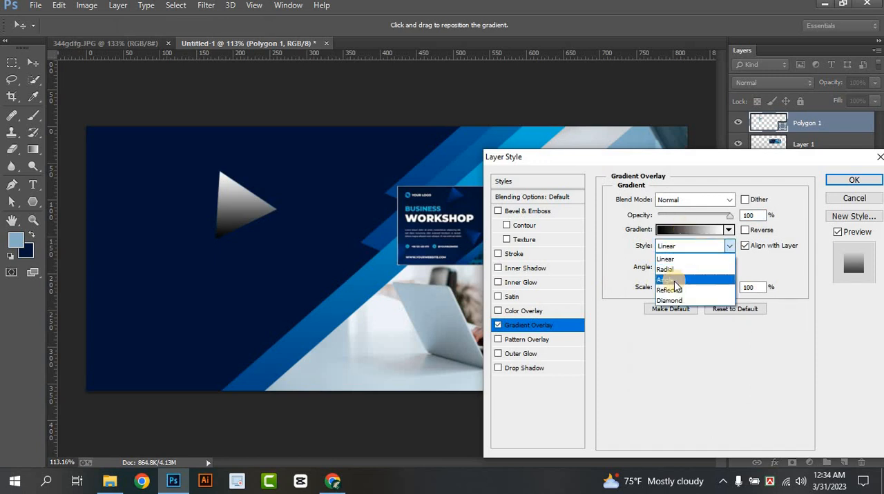
left_click(674, 276)
mouse_move(254, 205)
left_mouse_down()
mouse_move(237, 191)
mouse_move(248, 195)
left_mouse_up()
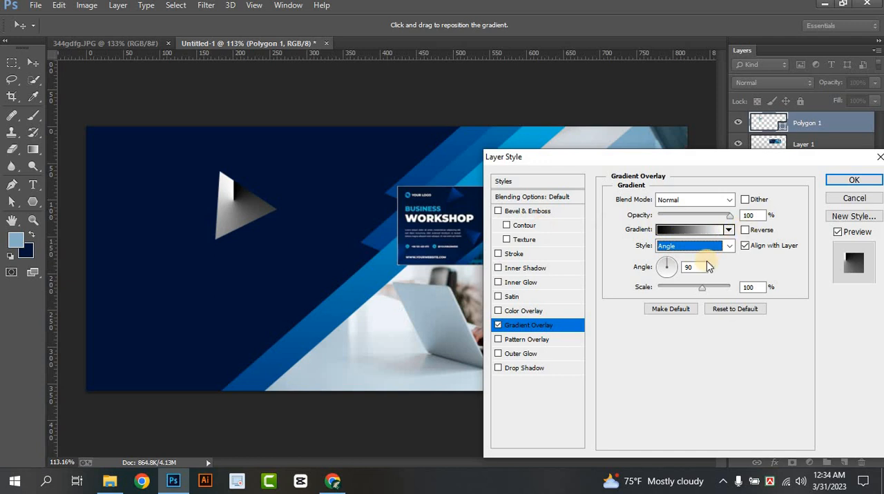
double_click(691, 268)
key("Up")
key("Up")
key("Up")
key("Up")
key("Up")
key("Up")
key("Up")
key("Up")
key("Up")
key("Up")
key("Up")
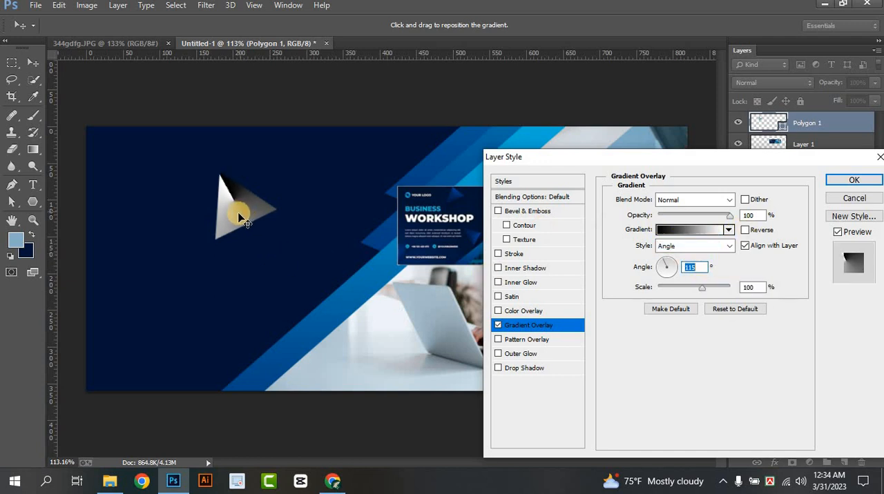
left_click_drag(235, 213, 240, 214)
Set the gradient's start stop to the stripe's dark blue, 014f8d
left_click(701, 232)
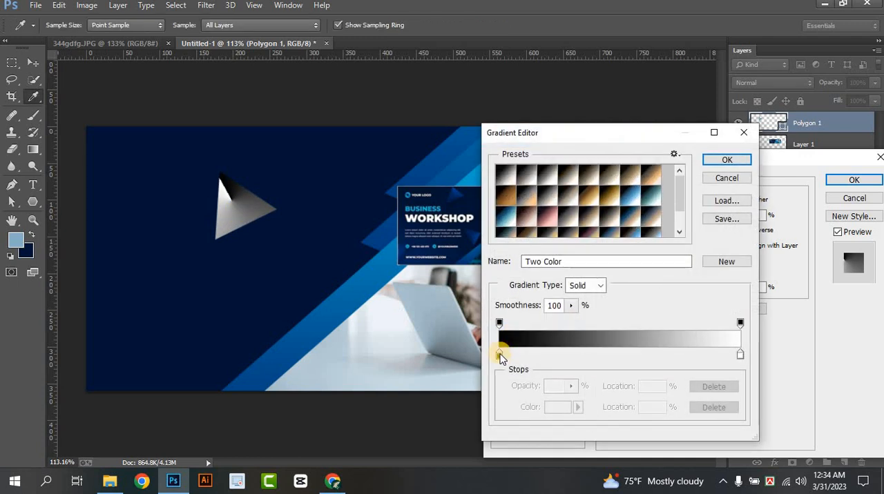
left_click(500, 355)
left_click(557, 407)
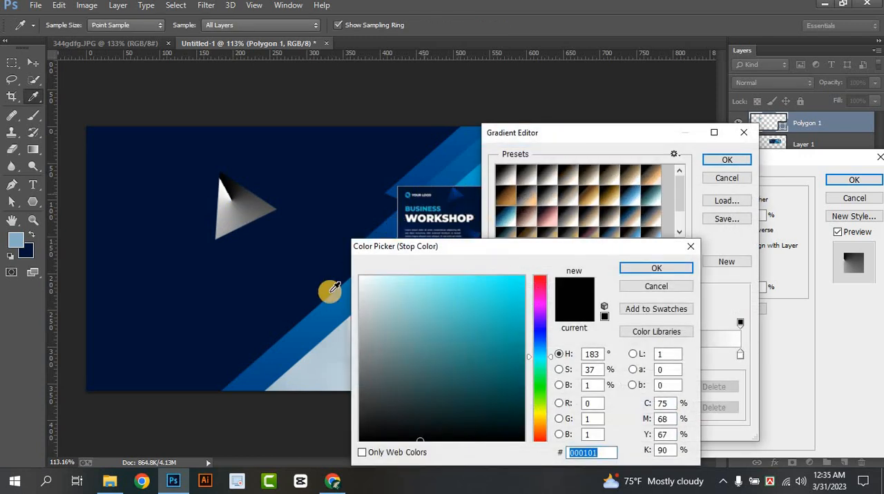
left_click(263, 367)
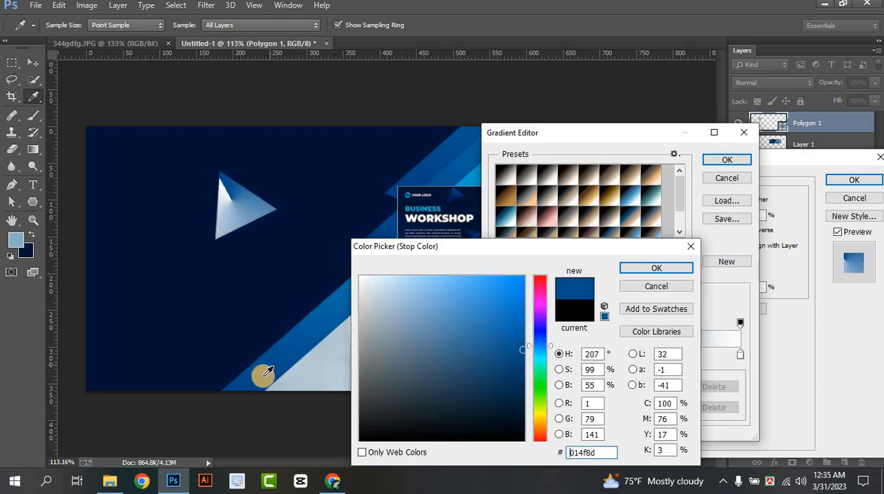
left_click(656, 268)
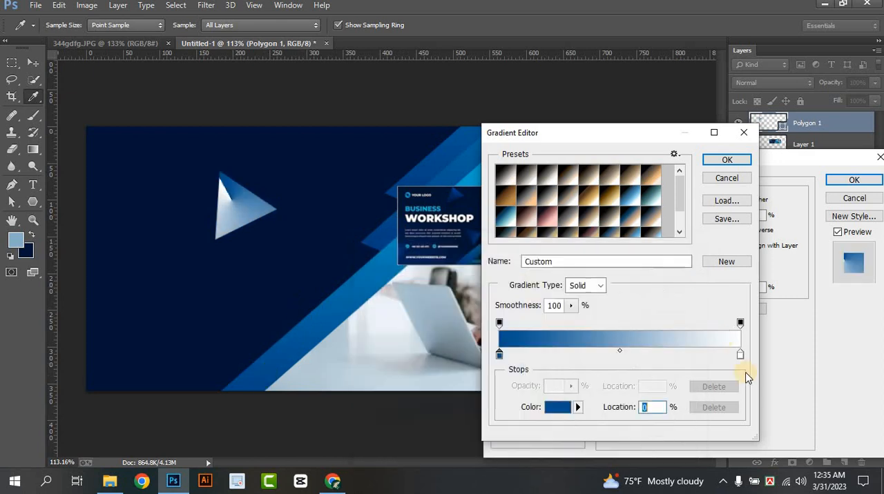
Sample the stripe's light blue for the gradient's end stop and brighten it to 00c7ff
left_click(550, 408)
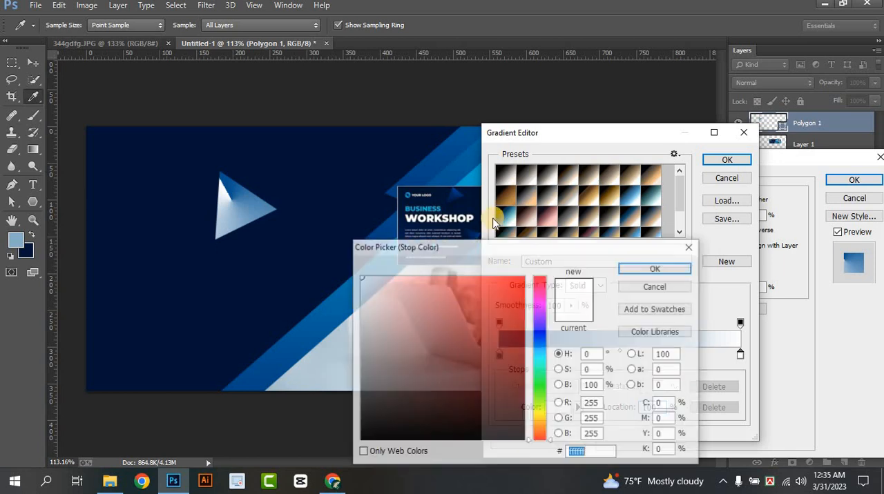
left_click(476, 167)
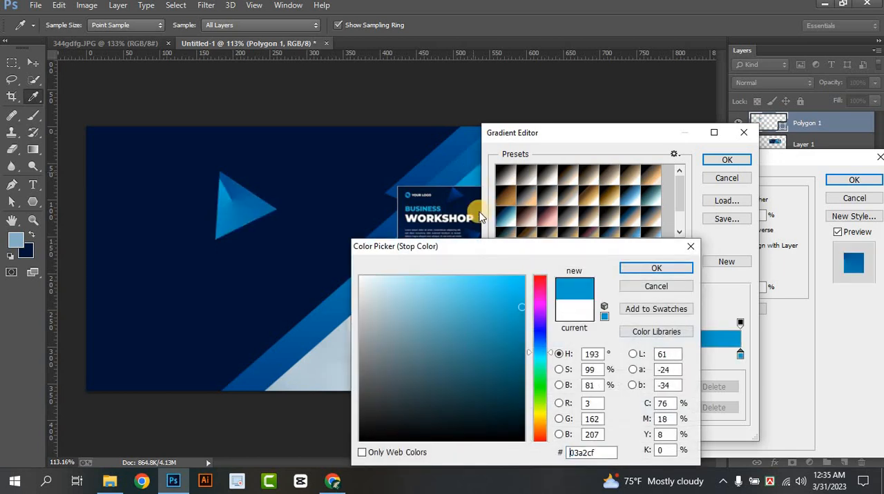
left_click(523, 278)
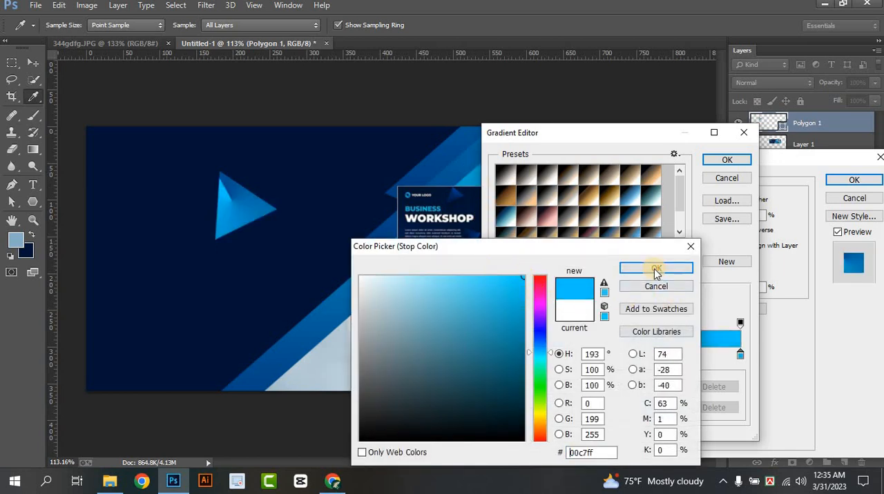
left_click(655, 269)
left_click(727, 159)
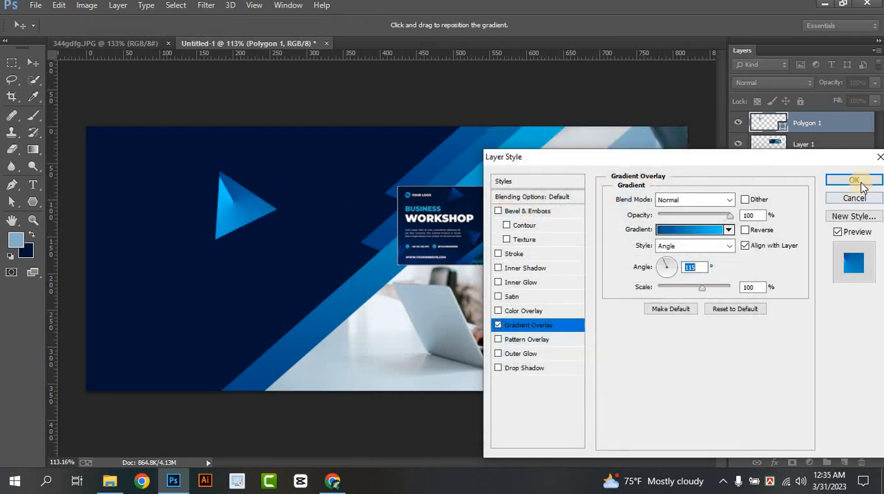
Change the gradient's end stop to 0078ff at location 99% and apply the layer style to the triangle
left_click(704, 230)
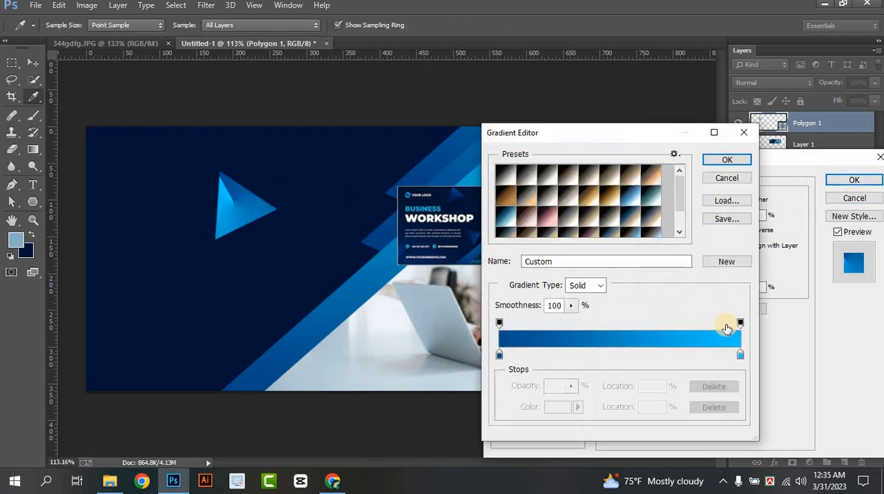
left_click_drag(739, 356, 737, 356)
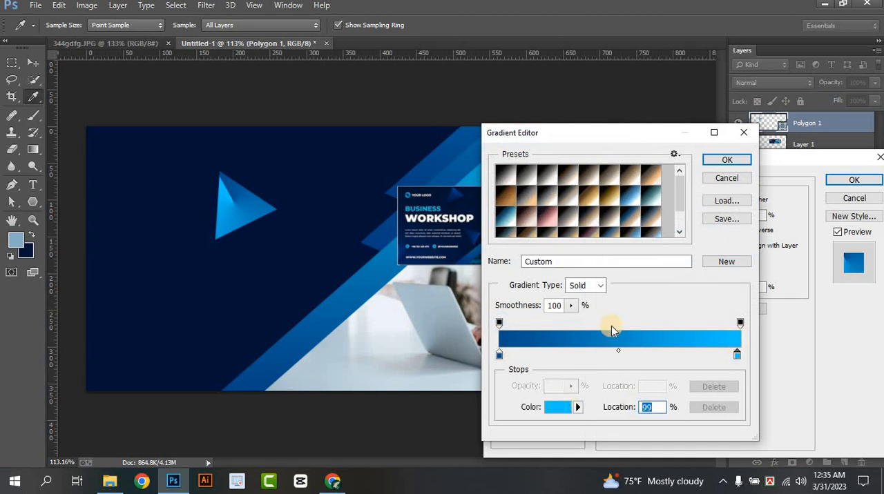
left_click(557, 408)
left_click_drag(542, 350, 542, 344)
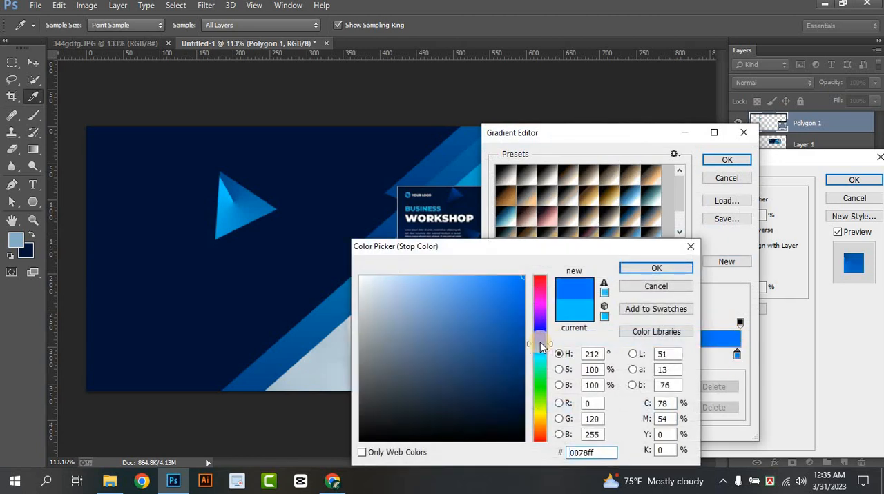
left_click(642, 271)
left_click(723, 161)
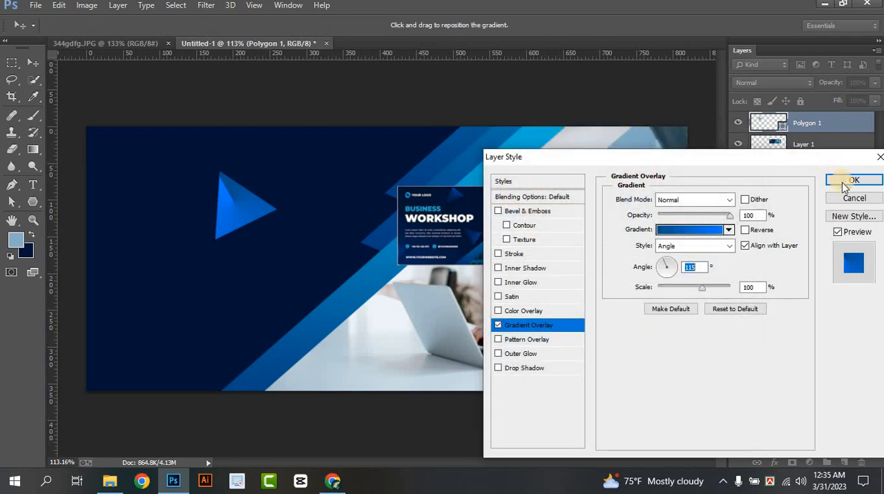
left_click(852, 181)
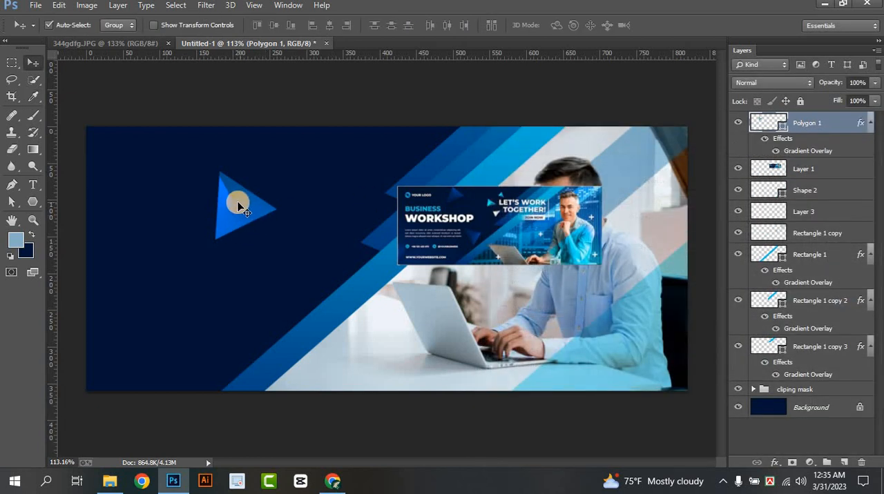
Scale the triangle down to about two thirds of its size with Free Transform
key("ctrl+t")
left_click_drag(275, 239, 257, 219)
left_click(584, 26)
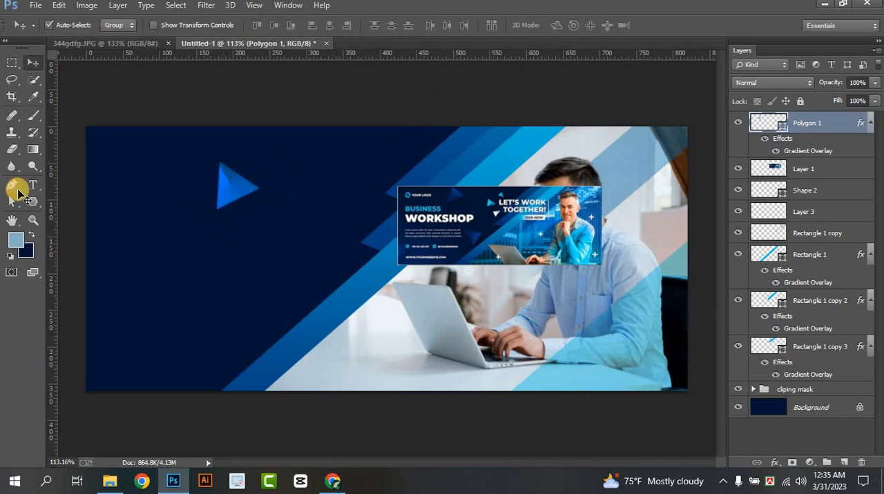
Rasterize the Polygon 1 layer and soften the triangle with a 150 px Blur tool at 100% strength
left_click(12, 167)
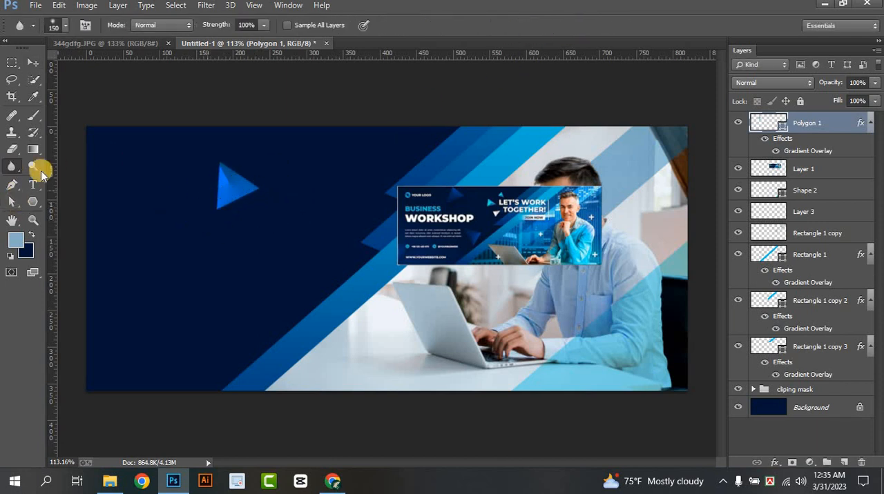
right_click(809, 123)
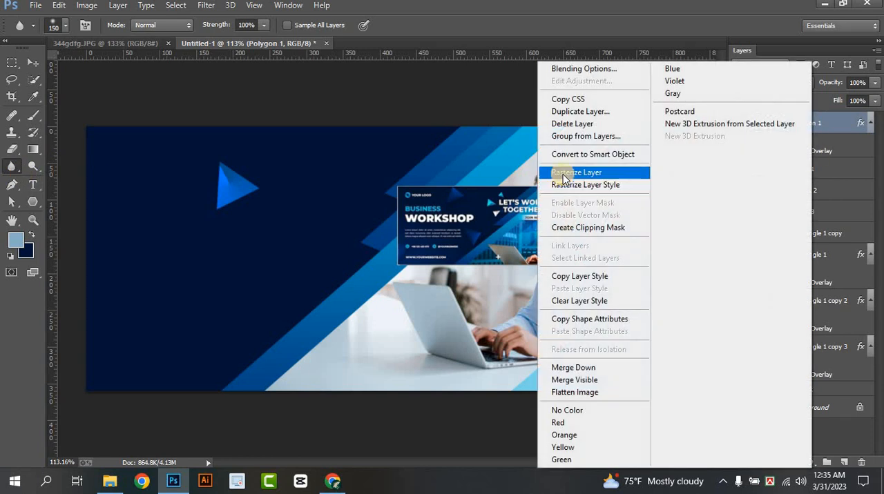
left_click(562, 173)
mouse_move(241, 178)
left_mouse_down()
mouse_move(223, 214)
mouse_move(223, 245)
mouse_move(220, 136)
mouse_move(249, 187)
left_mouse_up()
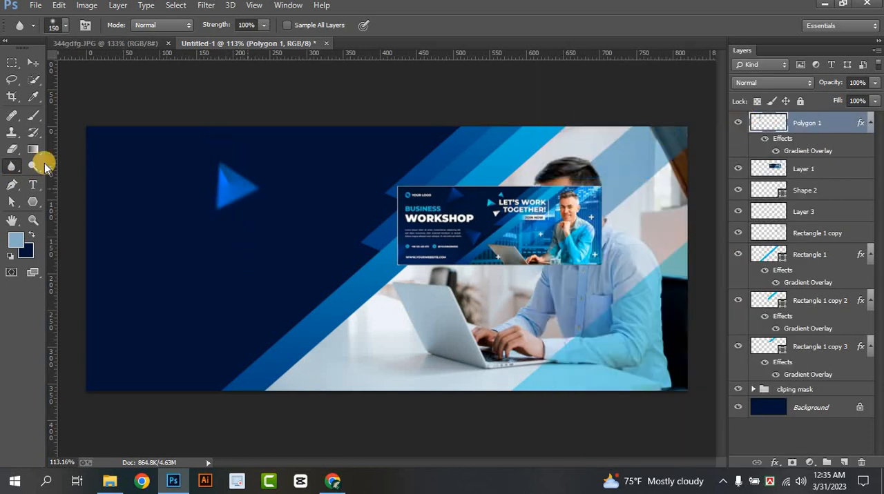
Duplicate the blurred triangle twice, placing a smaller copy beside the upper stripes and a full-size copy near the lower end of the diagonal stripe
left_click(33, 61)
left_click_drag(244, 189, 350, 183)
key("ctrl+t")
left_click(584, 26)
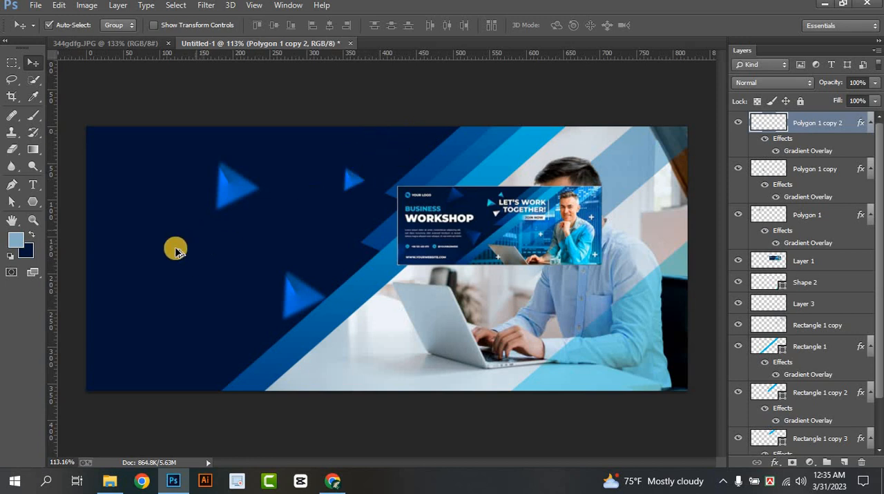
scroll(174, 250, "down", 3)
scroll(215, 270, "up", 2)
scroll(215, 271, "up", 1)
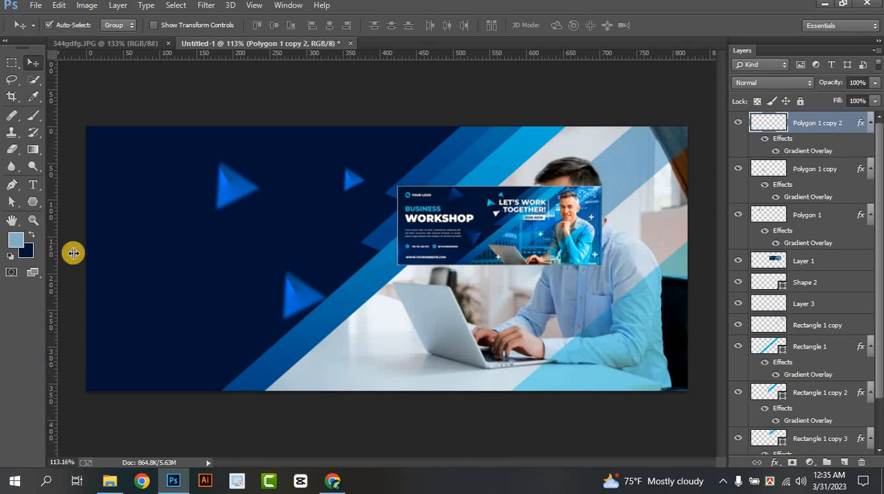
Place a vertical guide about 40 px inside the canvas's left edge and add the text BUSINESS beside it on a new layer
left_click_drag(53, 251, 113, 244)
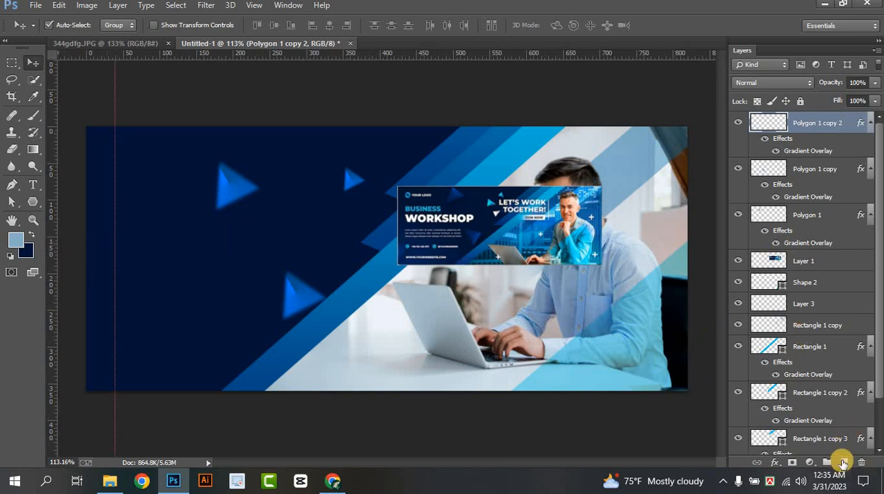
left_click(844, 462)
left_click(33, 185)
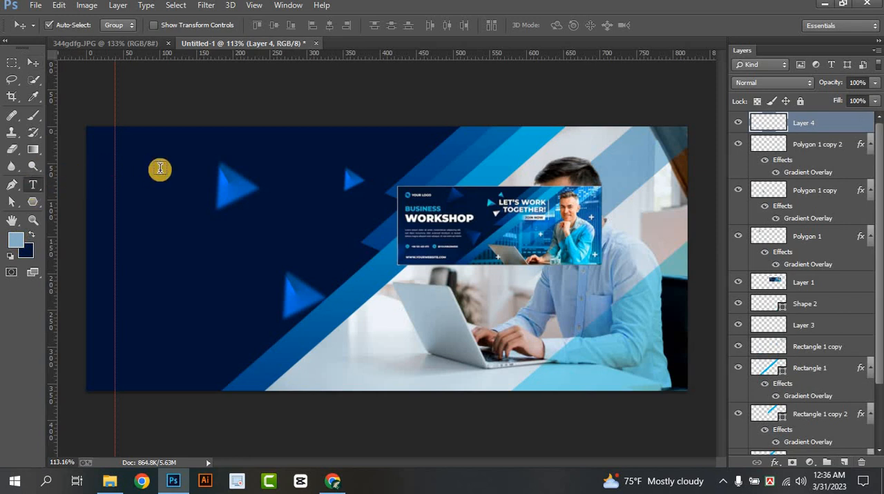
left_click(117, 195)
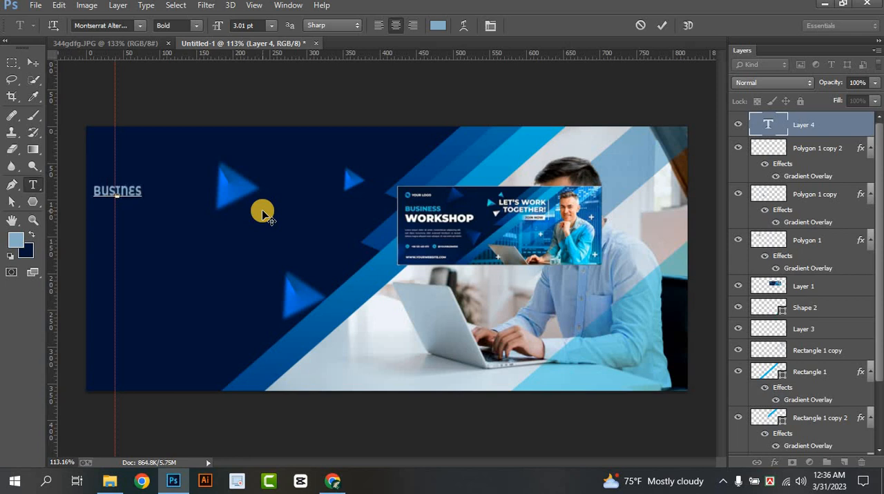
left_click_drag(193, 250, 219, 252)
Left-align the BUSINESS text and colour it bright blue 00cbff, based on a sample from the light blue stripe
left_click_drag(114, 192, 173, 193)
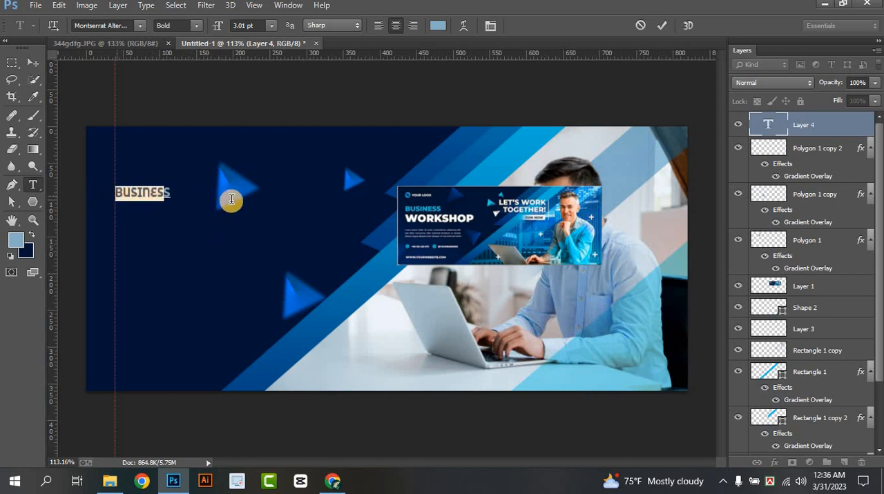
left_click(378, 25)
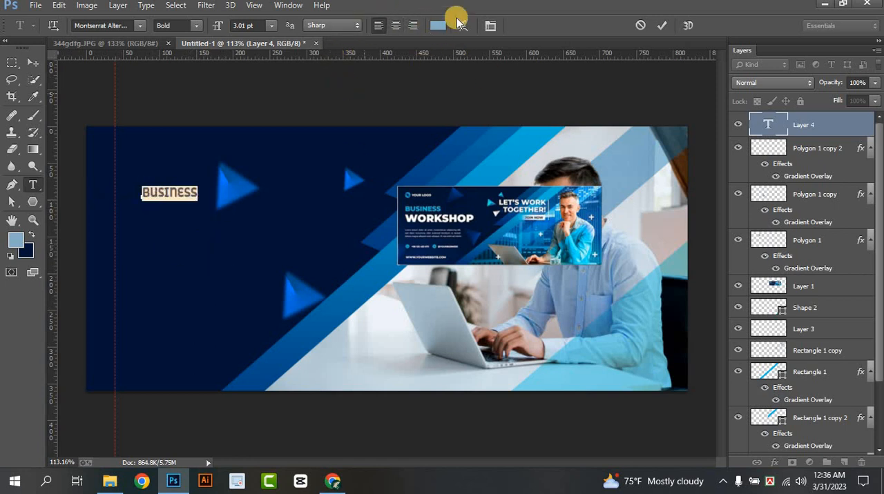
left_click(436, 26)
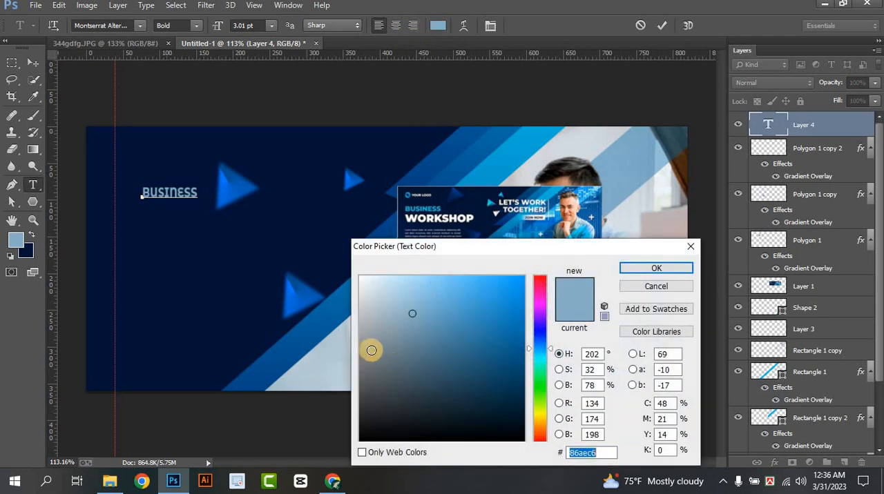
left_click(534, 131)
left_click_drag(531, 267, 526, 272)
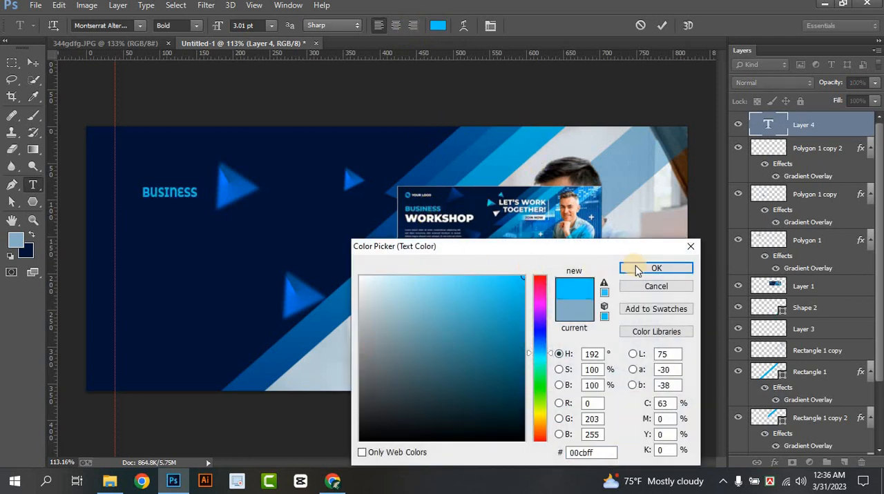
key("Return")
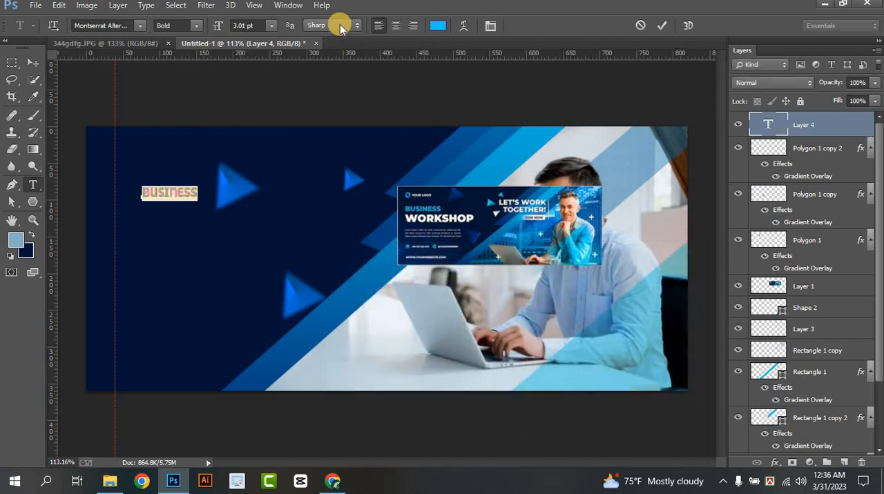
Set the BUSINESS text in Montserrat (OTT) at 4.01 pt and line its left edge up with the vertical guide
left_click(243, 25)
scroll(243, 25, "up", 3)
scroll(243, 25, "down", 2)
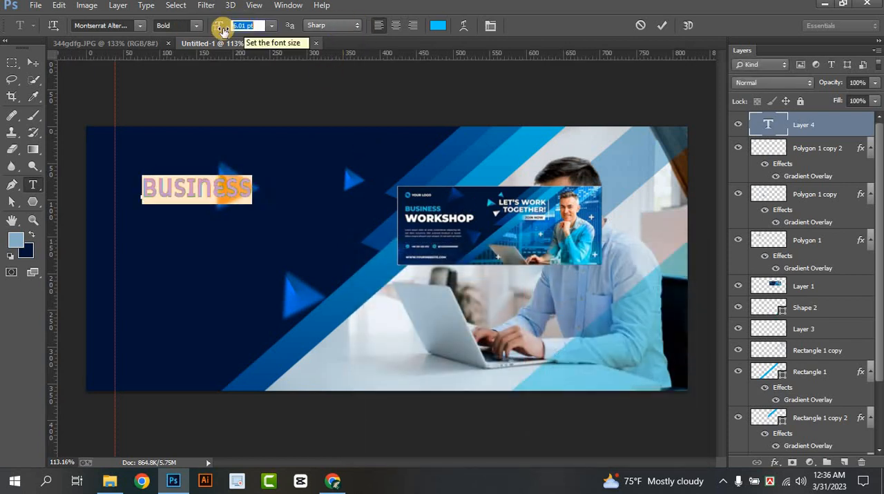
left_click(138, 25)
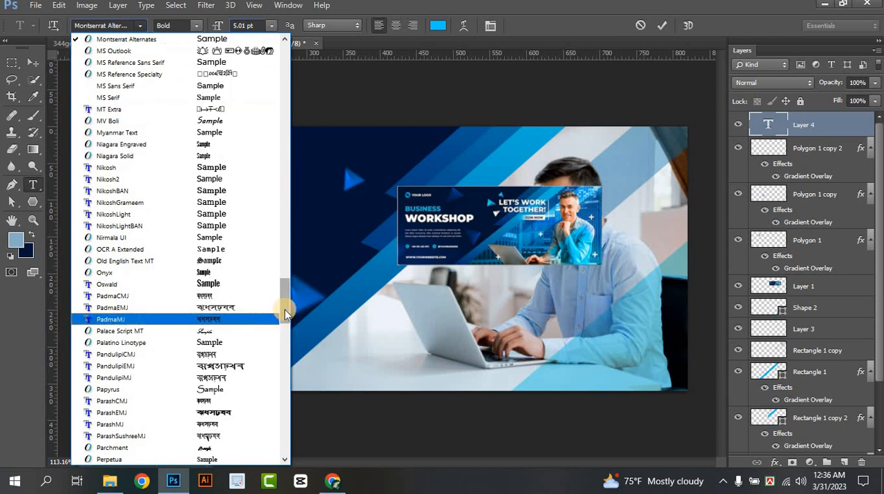
left_click_drag(285, 309, 288, 288)
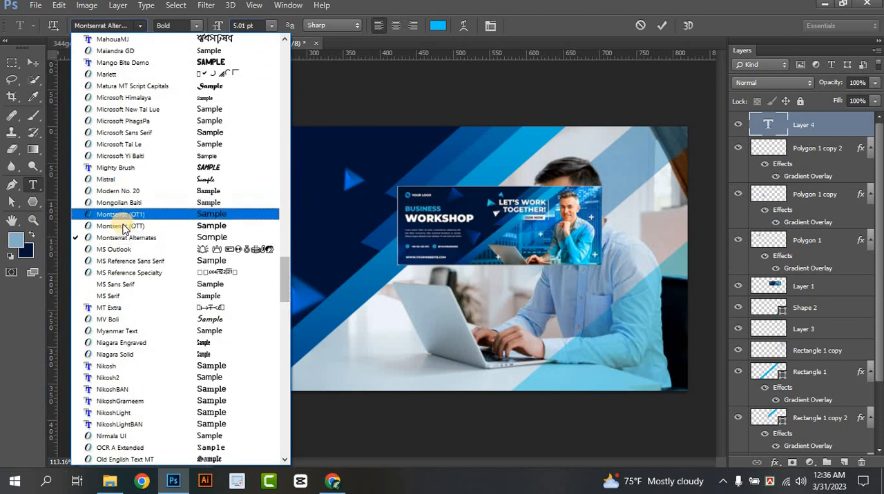
left_click(183, 225)
left_click_drag(211, 237, 192, 245)
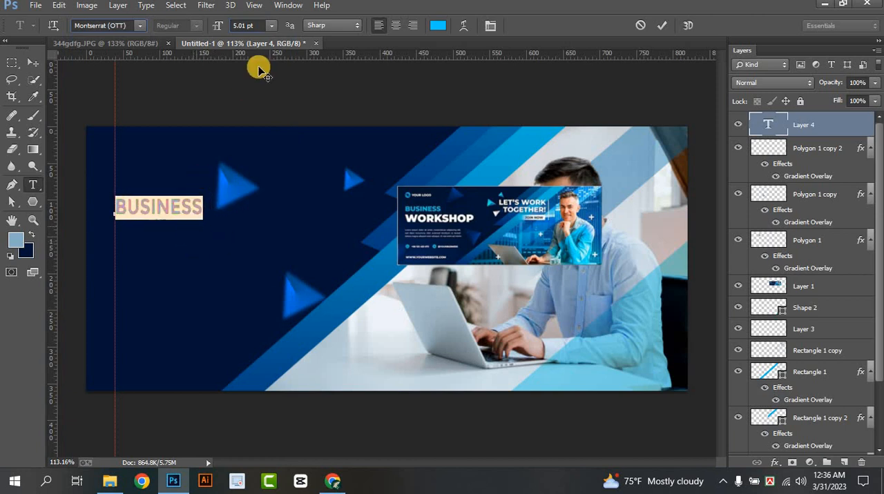
scroll(251, 25, "down", 2)
scroll(251, 25, "up", 1)
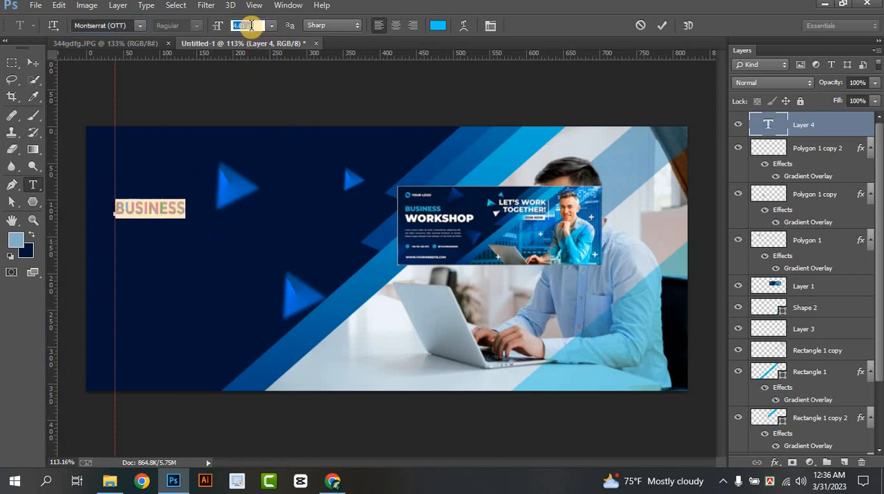
left_click(659, 26)
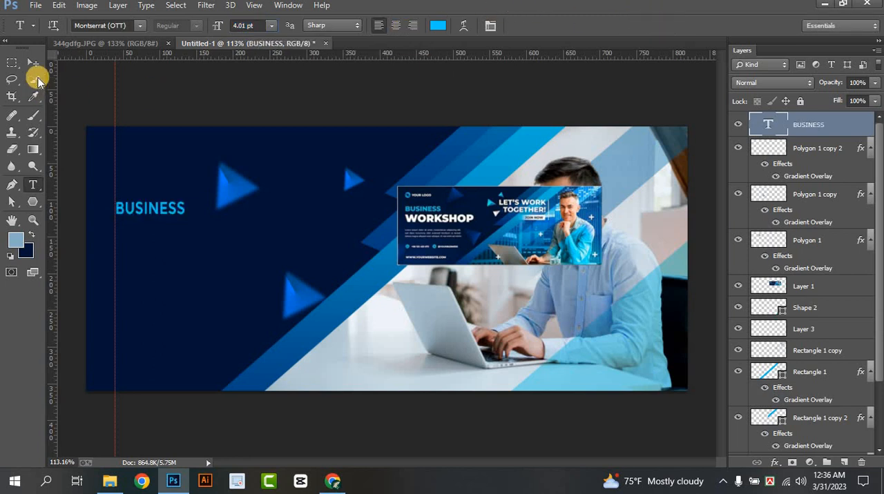
Duplicate the BUSINESS text just below the original and replace the copy's wording with WORKSHOP
left_click(33, 62)
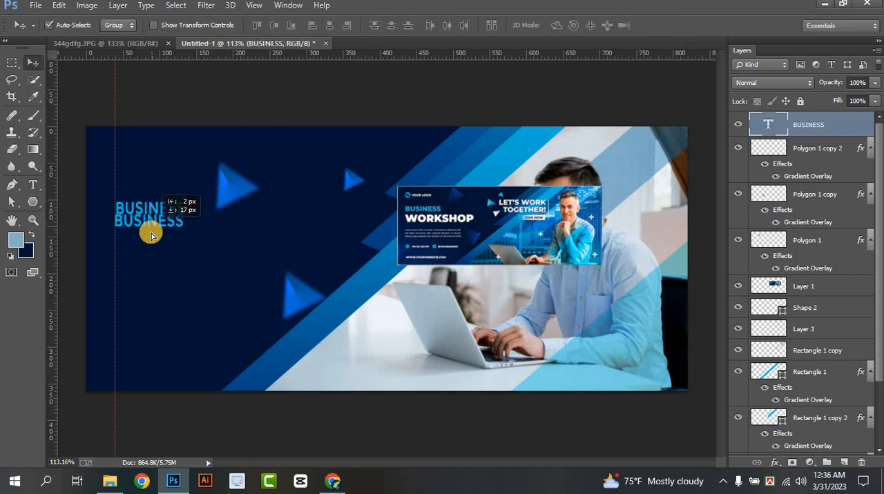
left_click_drag(151, 233, 152, 239)
left_click(32, 185)
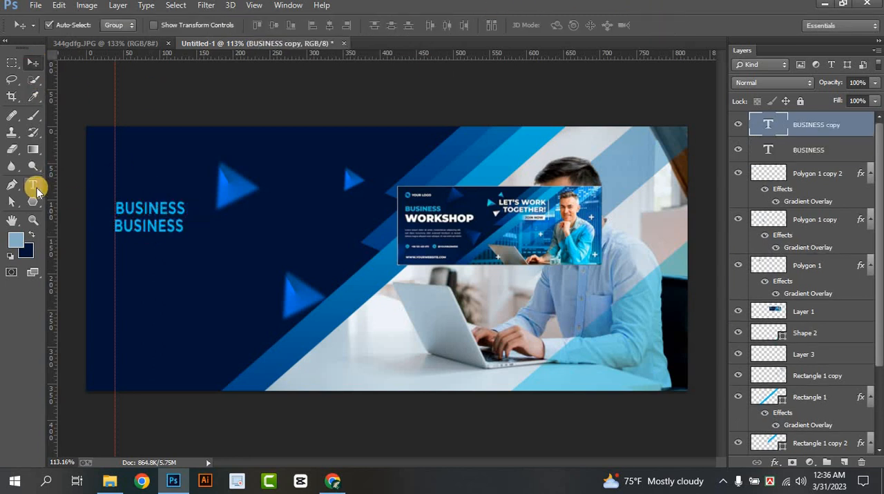
left_click(123, 228)
double_click(122, 228)
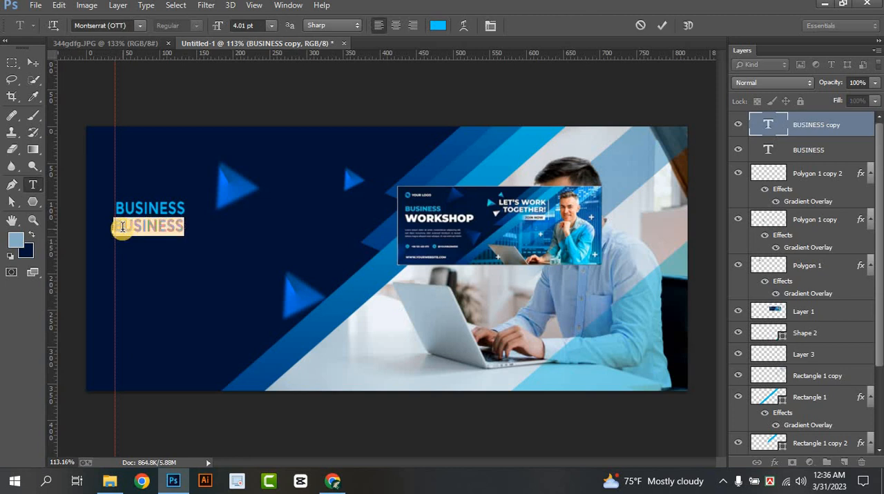
type("LO")
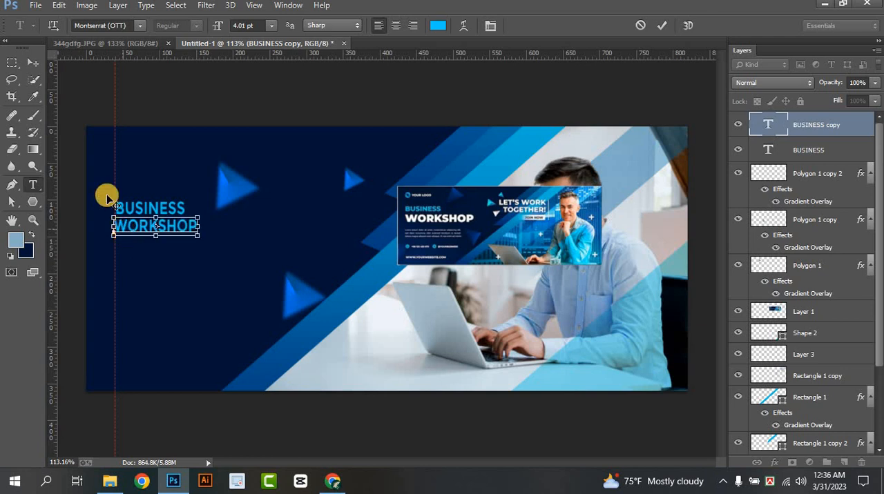
Format the WORKSHOP text in Montserrat (OT1) Bold at 7.01 pt
key("ctrl+a")
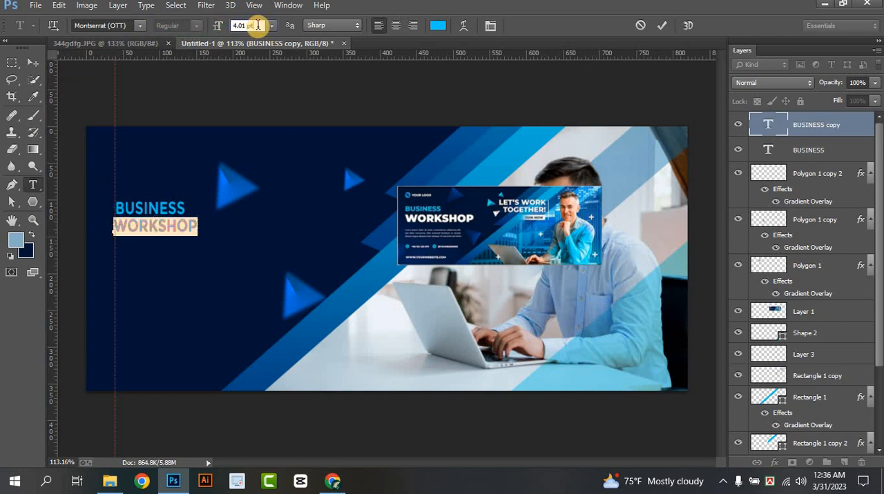
left_click(139, 25)
scroll(136, 84, "up", 2)
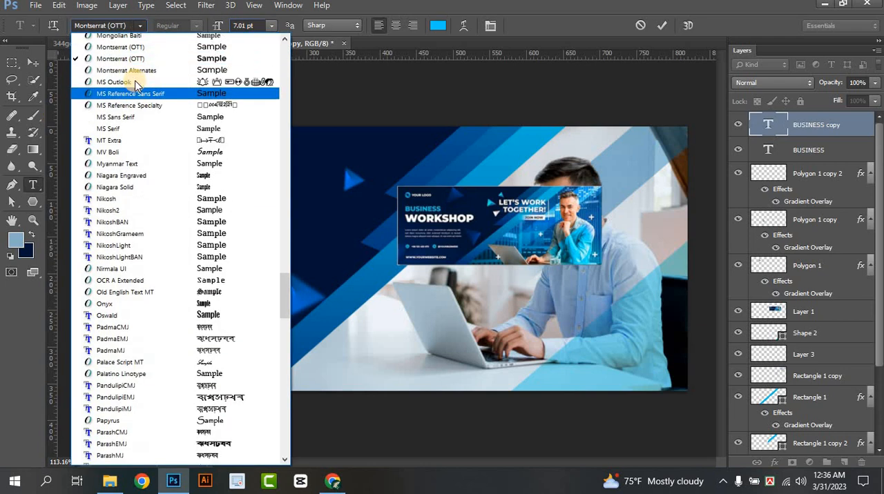
scroll(138, 90, "up", 3)
left_click(154, 127)
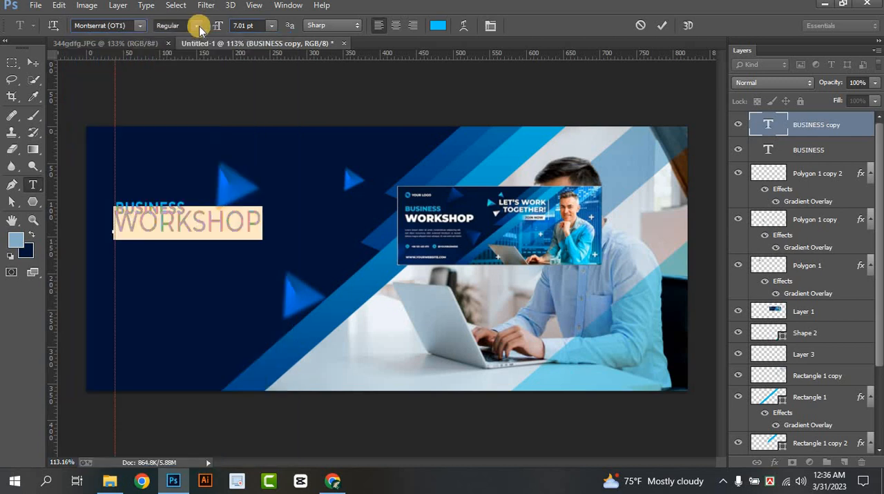
left_click(198, 26)
scroll(198, 165, "up", 2)
left_click(166, 174)
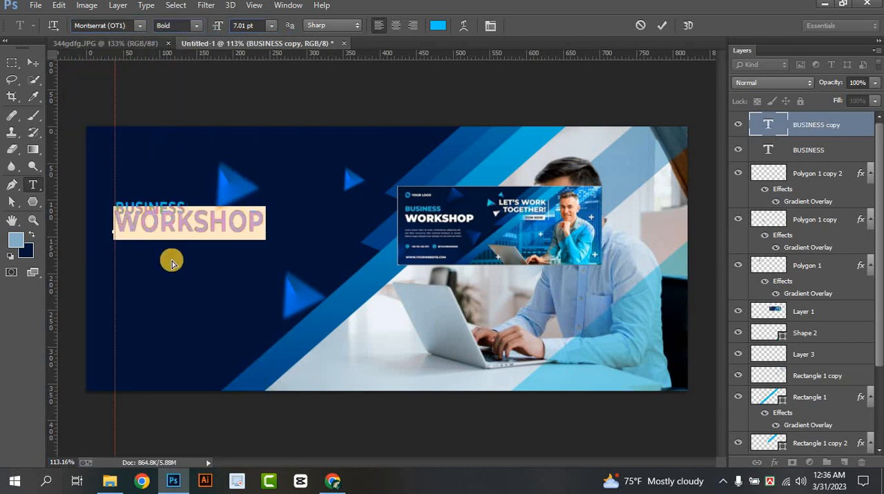
Move WORKSHOP down along the guide so it clears BUSINESS, and enlarge it to 8.01 pt
left_click_drag(172, 261, 169, 272)
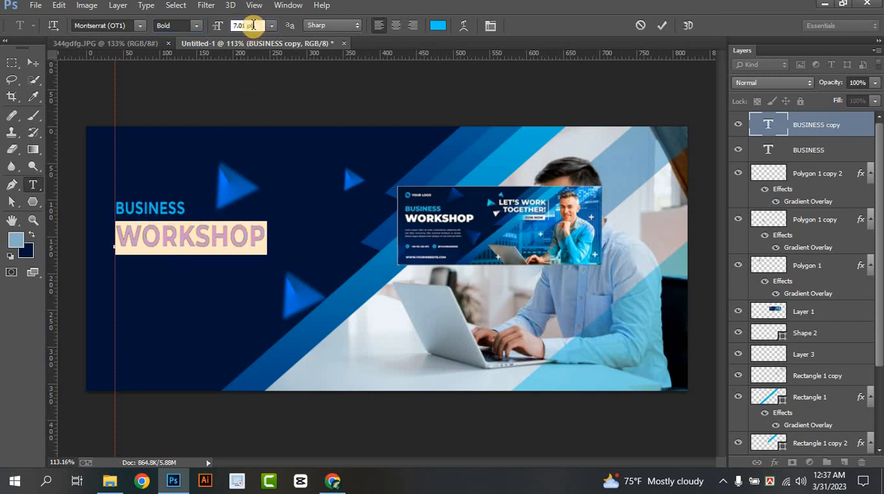
scroll(253, 25, "up", 3)
scroll(253, 26, "down", 2)
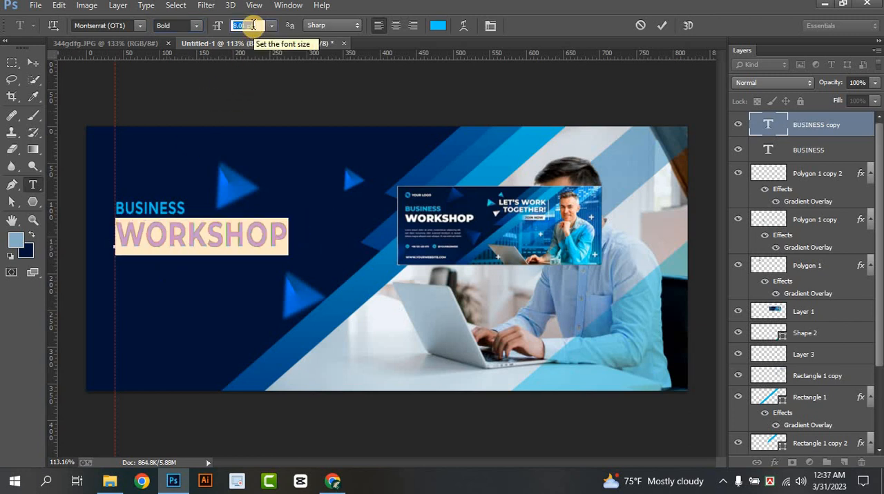
left_click(661, 24)
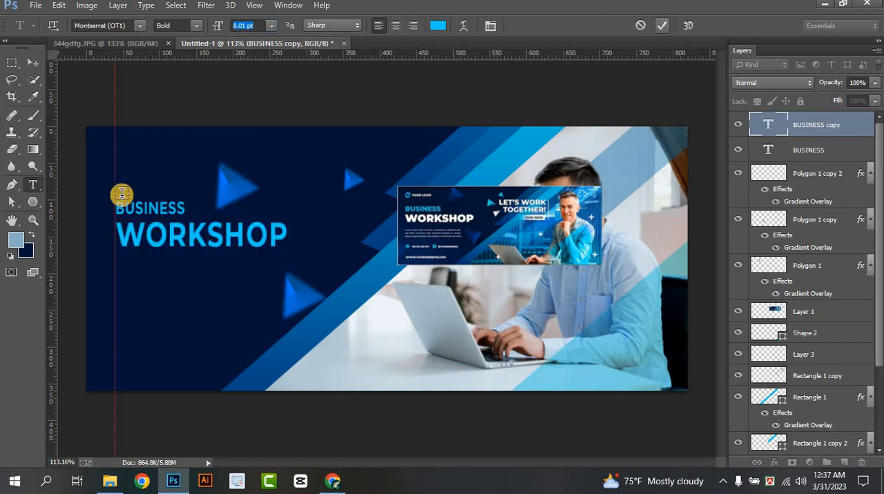
Enlarge the BUSINESS text to 5.01 pt
left_click(132, 209)
key("ctrl+a")
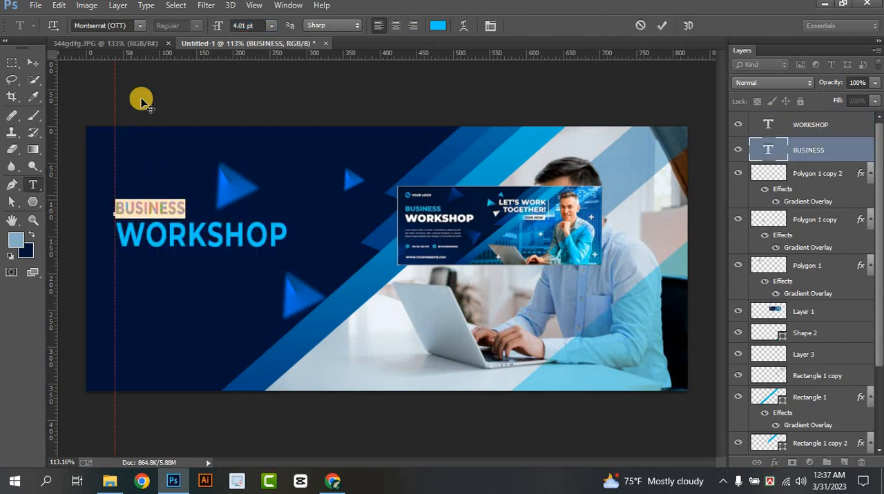
left_click(250, 25)
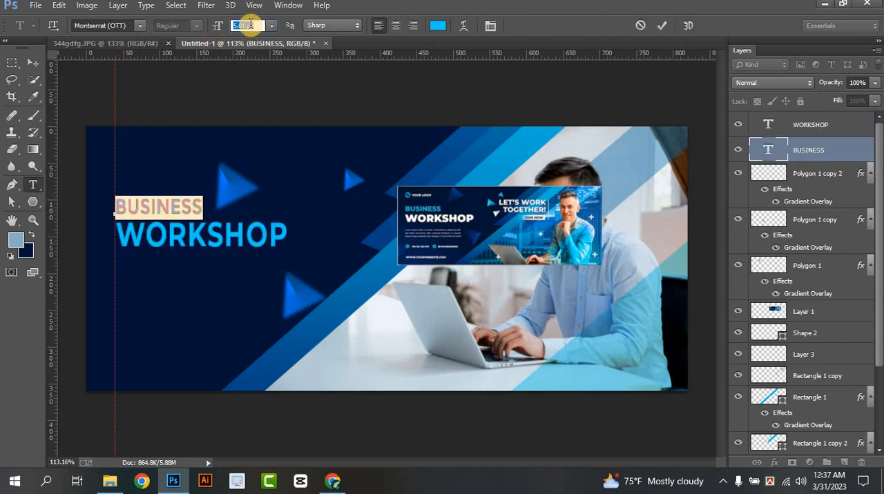
key("Up")
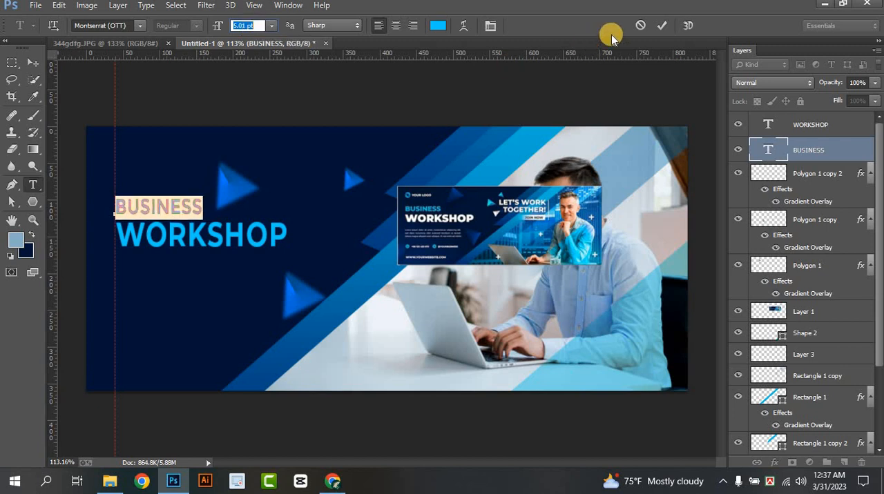
left_click(661, 25)
Recolour the WORKSHOP text white (ffffff)
left_click(188, 241)
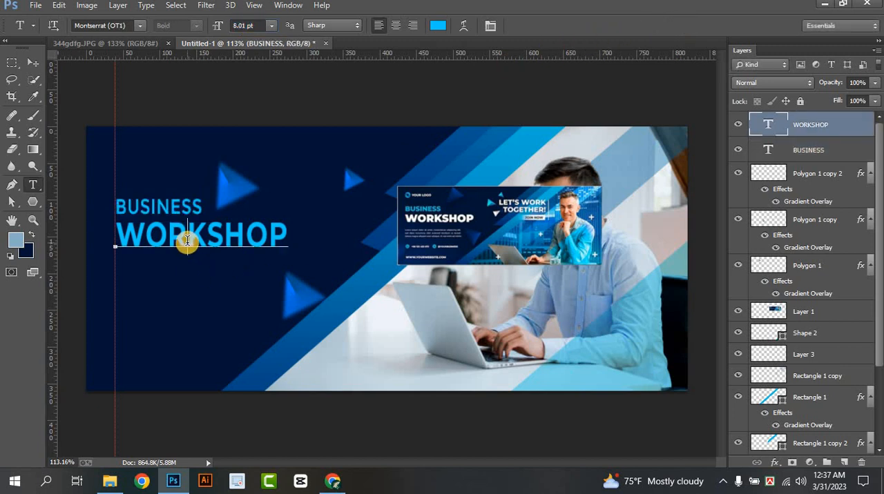
double_click(183, 245)
left_click(438, 25)
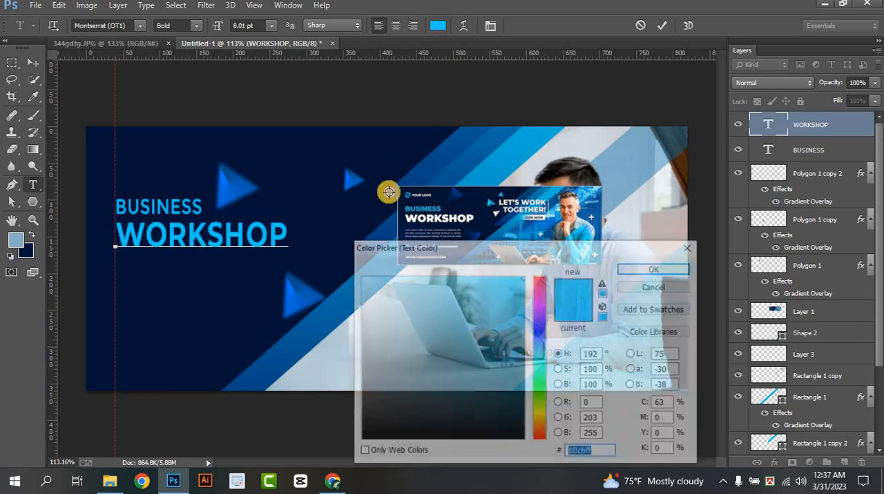
left_click(347, 277)
left_click(646, 269)
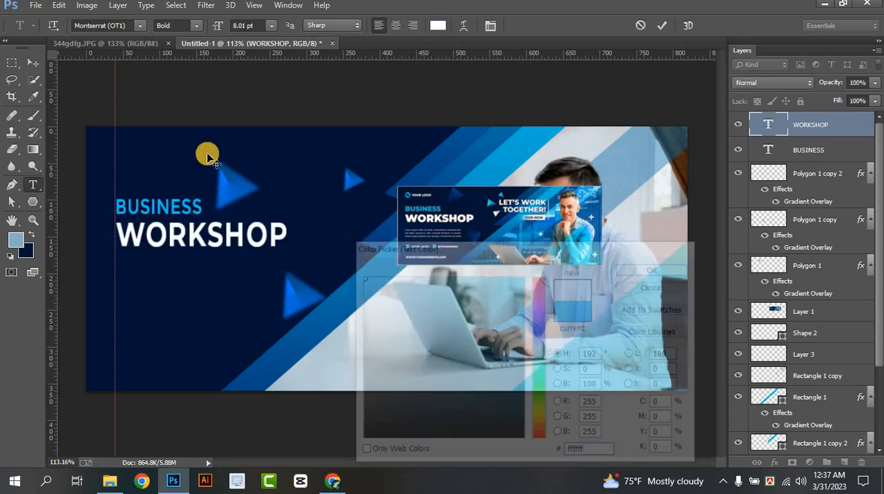
left_click(33, 62)
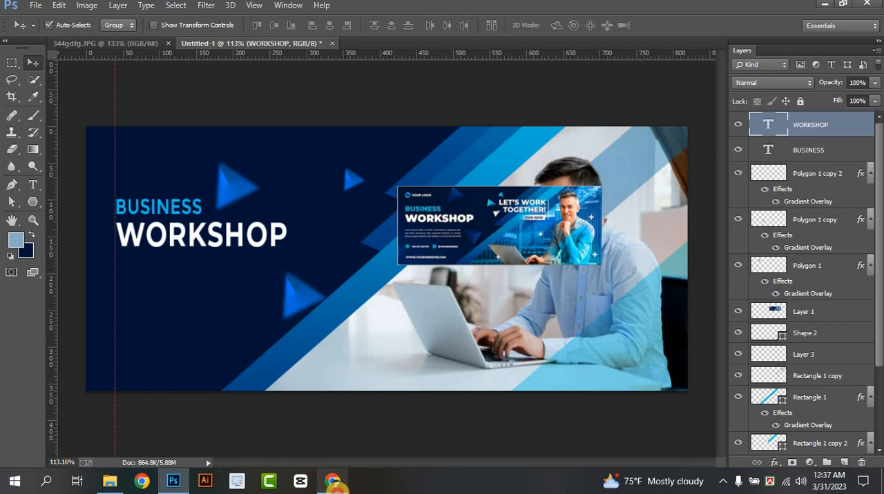
Switch to Chrome, search for lorem ipsum, open lipsum.com and copy the opening of the "What is Lorem Ipsum?" paragraph
left_click(331, 483)
key("ctrl+t")
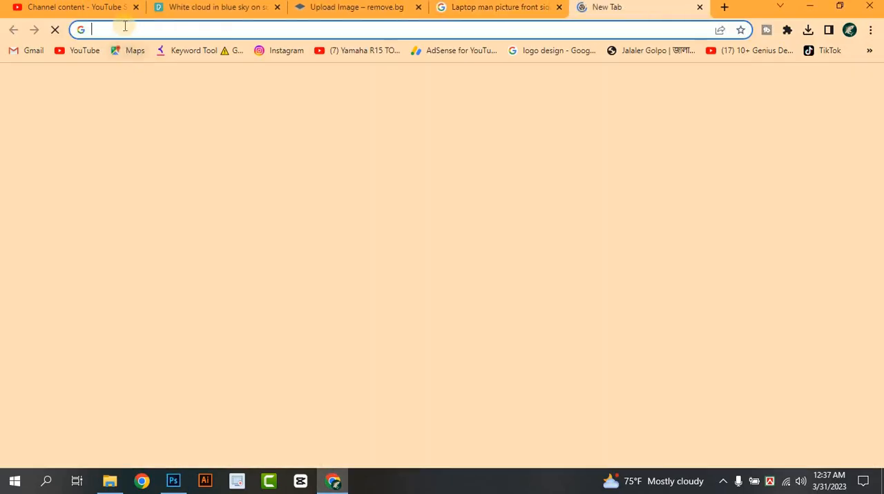
type("LOREM")
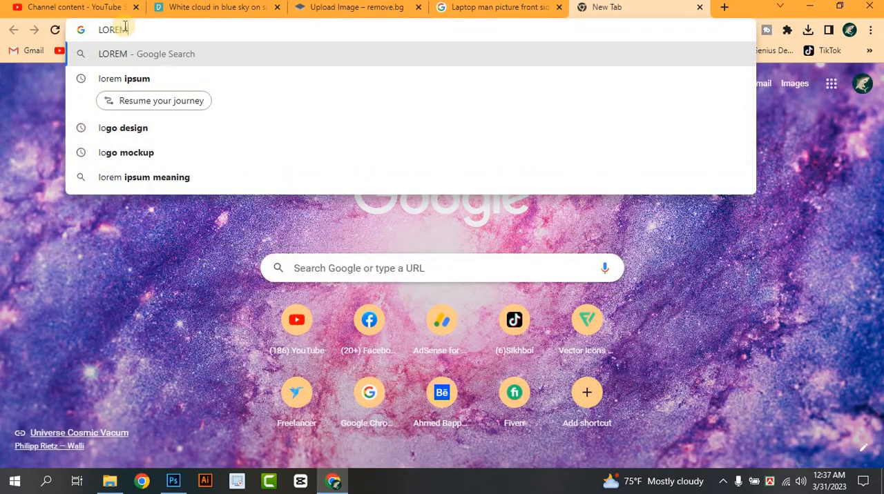
left_click(134, 79)
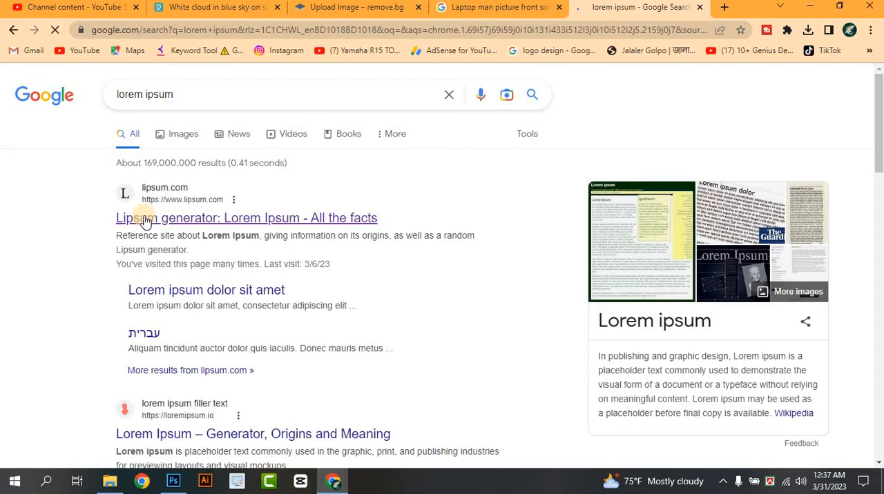
left_click(143, 218)
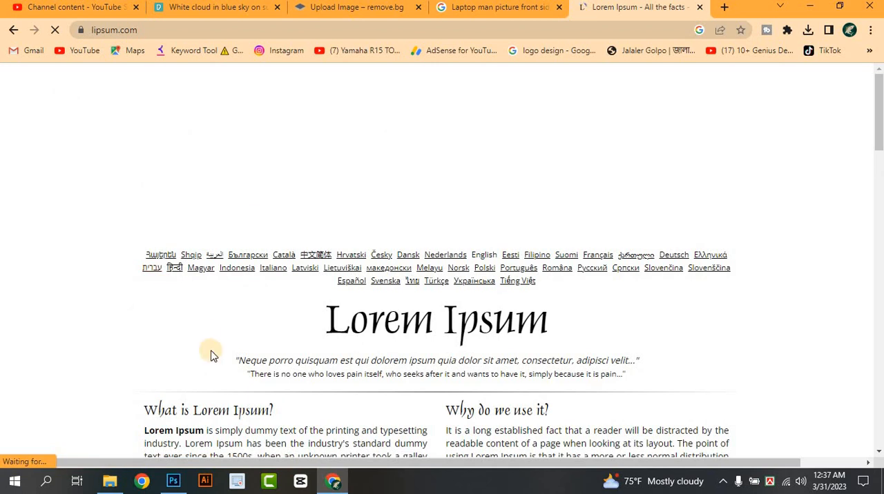
scroll(148, 238, "down", 2)
left_click_drag(144, 238, 202, 290)
right_click(212, 256)
left_click(238, 265)
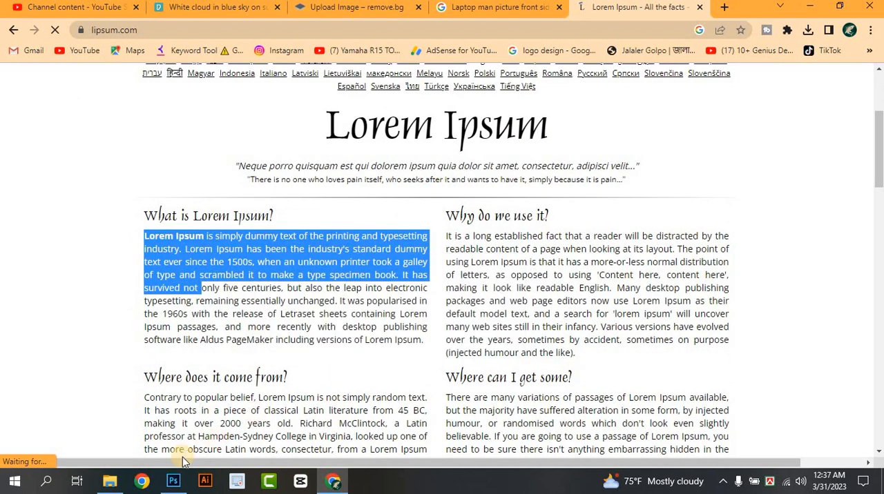
Return to Photoshop, draw a paragraph text box below WORKSHOP starting at the guide, and paste the copied text into it
left_click(173, 481)
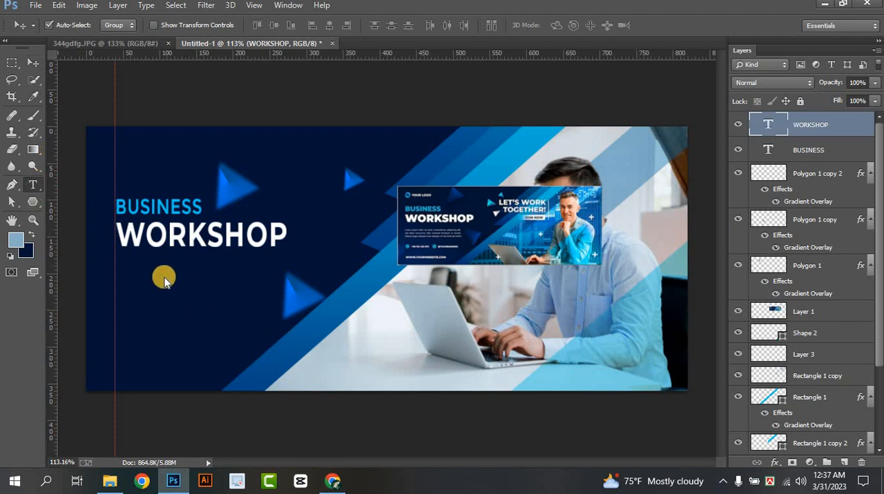
key("t")
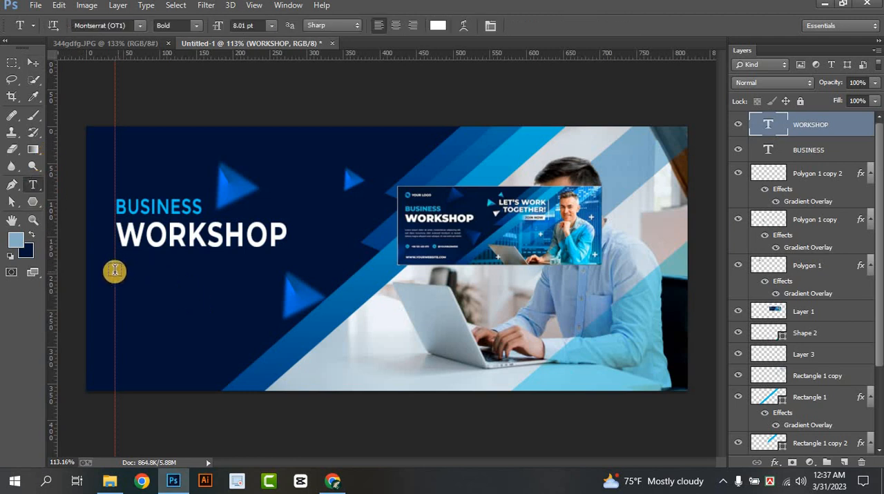
left_click_drag(115, 270, 279, 312)
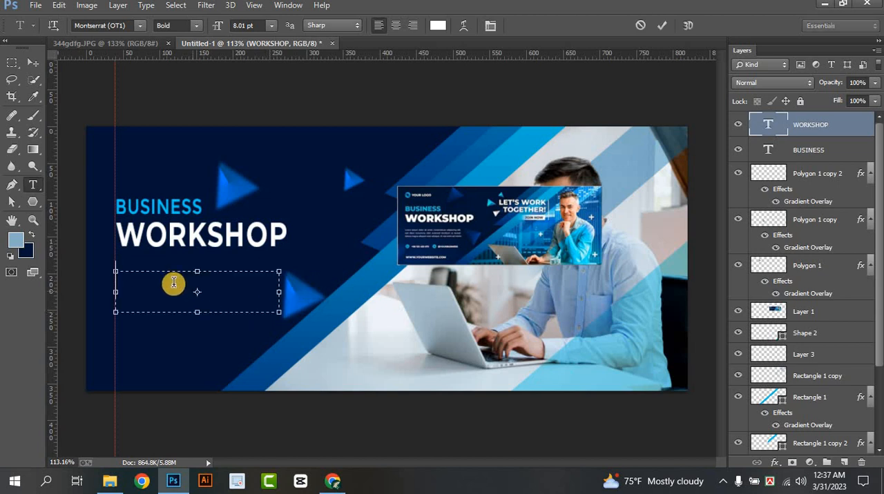
key("ctrl+v")
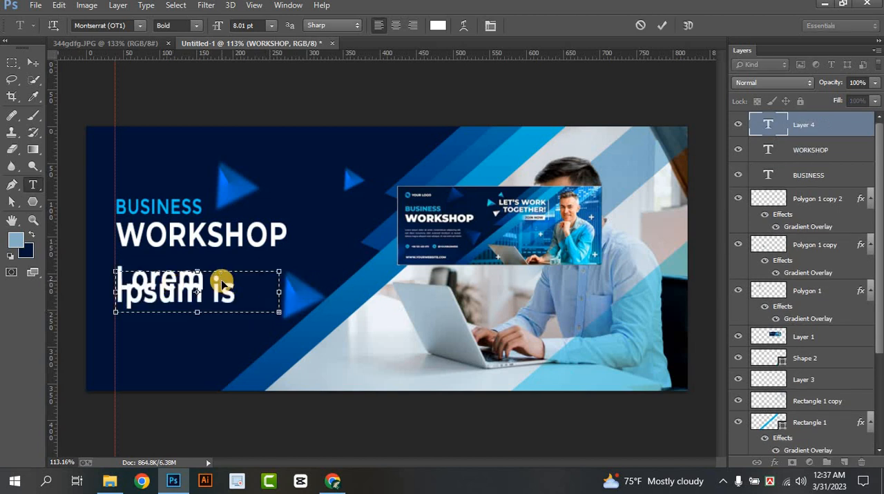
Format the Lorem Ipsum paragraph as Montserrat (OT1) Regular at 2.01 pt with 3 pt leading
key("ctrl+a")
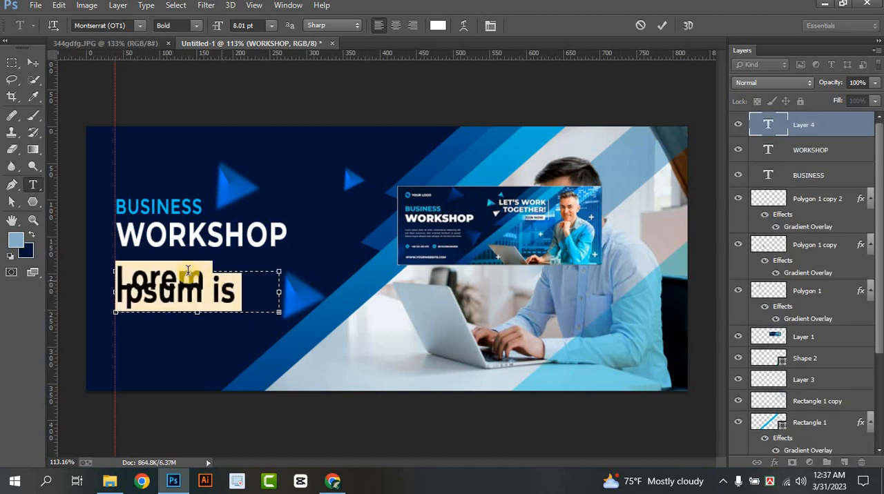
left_click(250, 25)
scroll(251, 25, "down", 6)
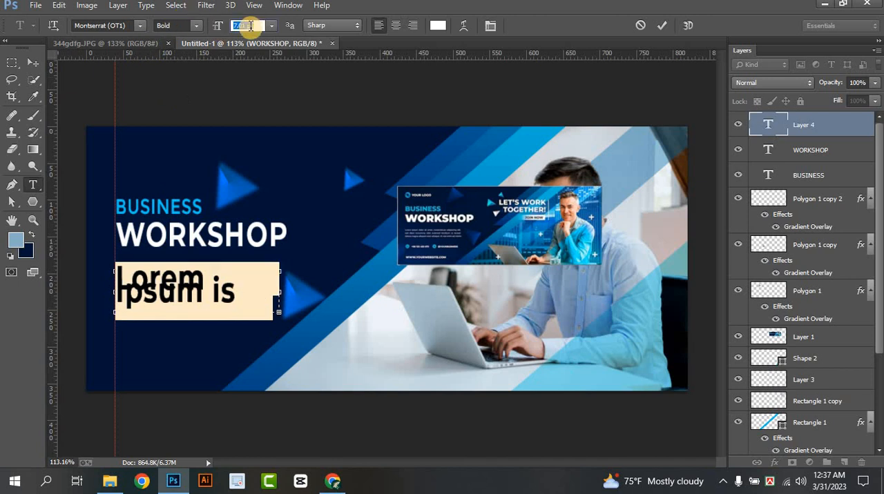
left_click(286, 6)
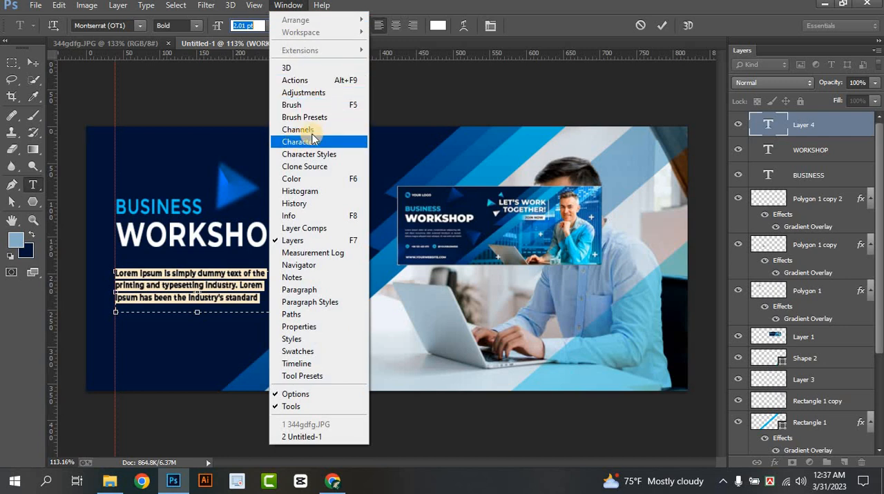
left_click(300, 140)
left_click(700, 166)
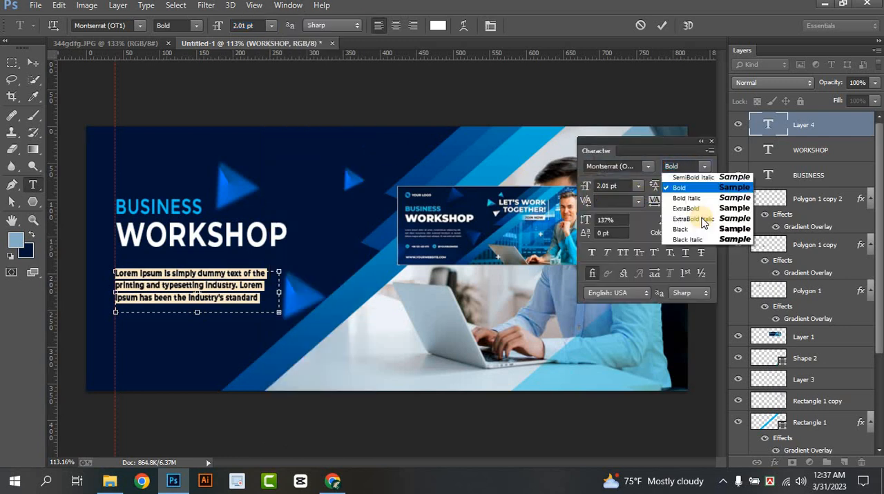
left_click(691, 242)
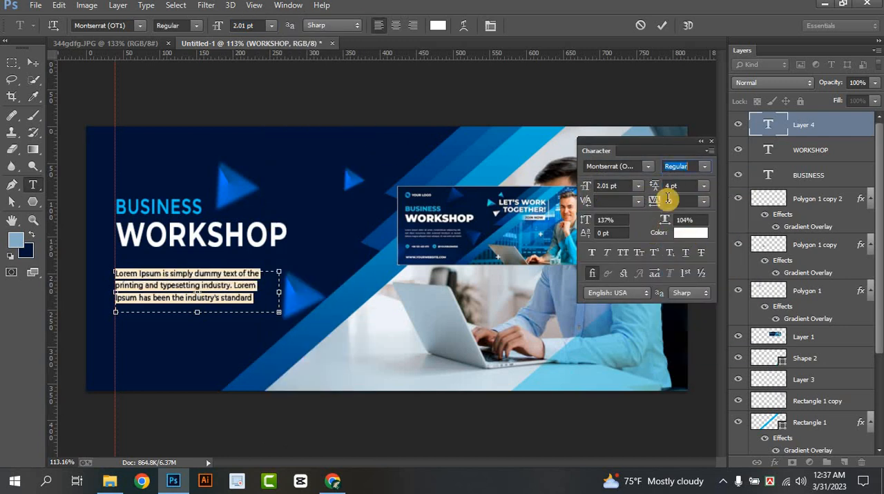
left_click(692, 185)
key("Return")
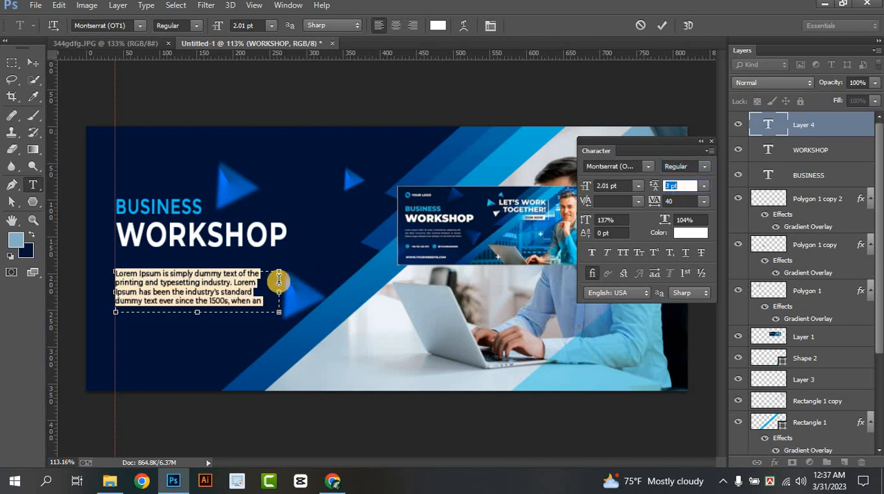
left_click(667, 25)
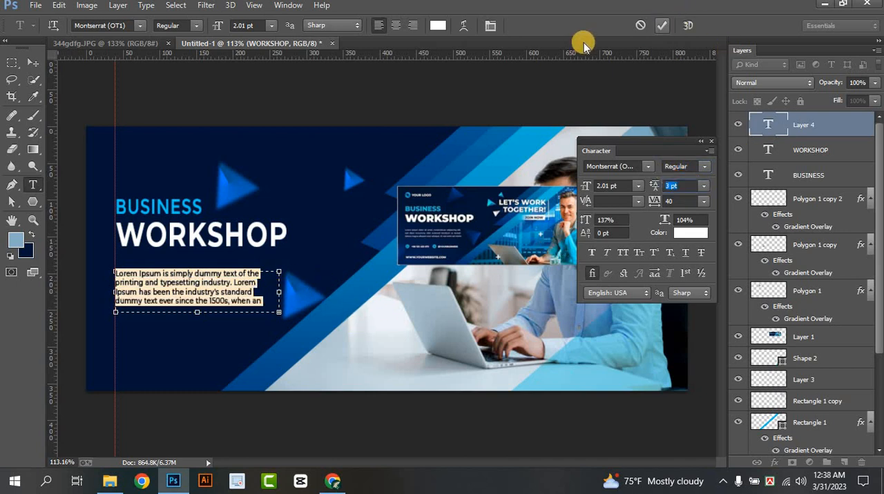
Lower the Lorem Ipsum paragraph's opacity to 46% and move it up slightly closer to WORKSHOP along the guide
left_click(33, 63)
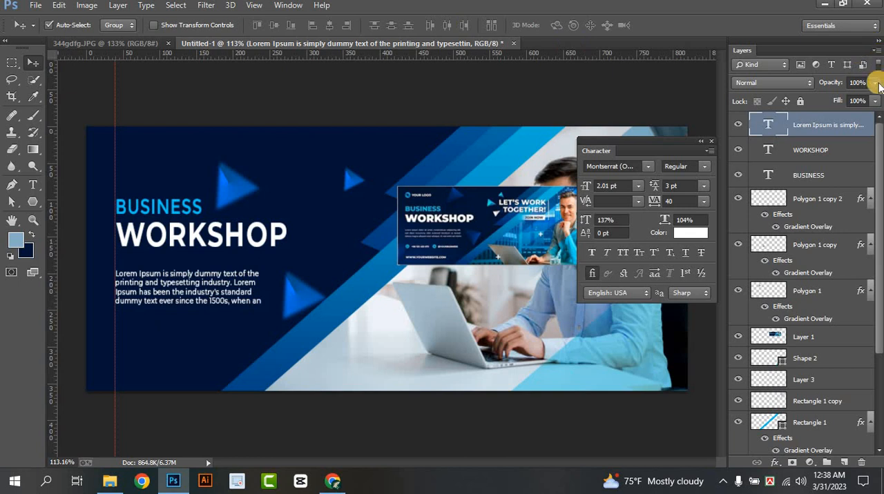
left_click(834, 97)
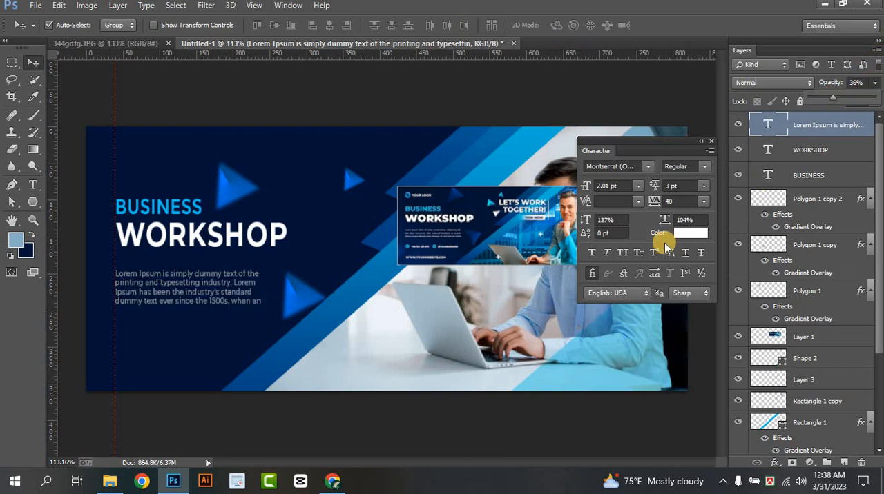
left_click(841, 97)
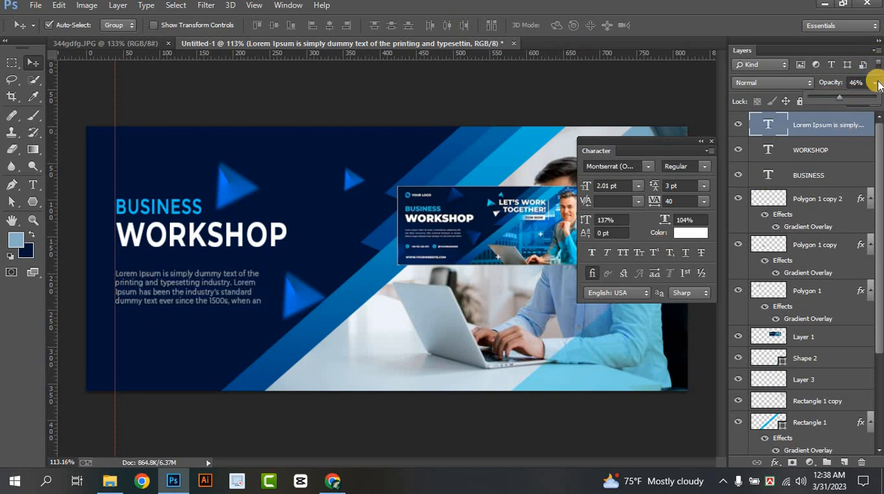
left_click(874, 83)
left_click(233, 361)
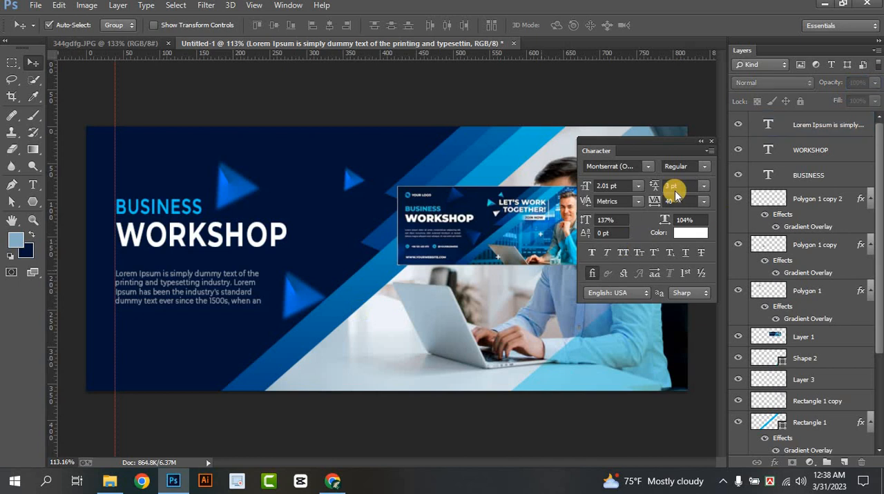
left_click(711, 143)
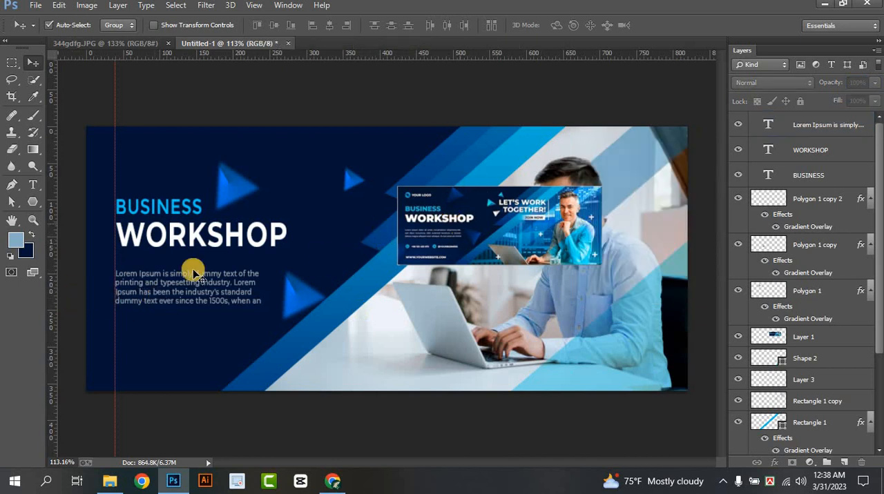
left_click_drag(126, 284, 132, 277)
scroll(148, 343, "up", 2)
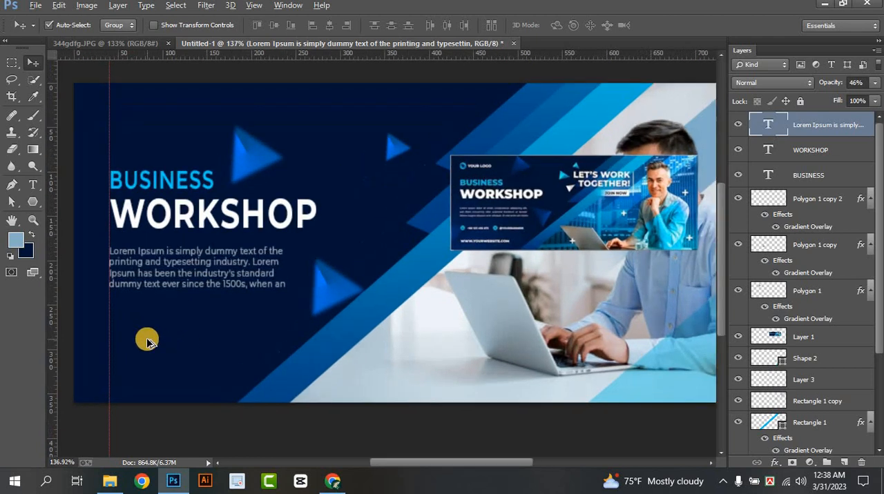
Add a phone number as a 2.01 pt Montserrat Regular text line below the Lorem Ipsum paragraph
left_click(844, 462)
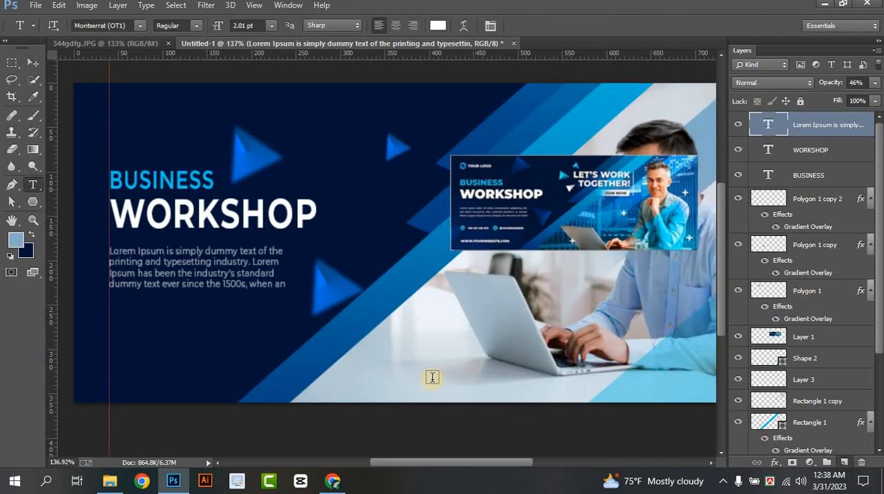
left_click(157, 343)
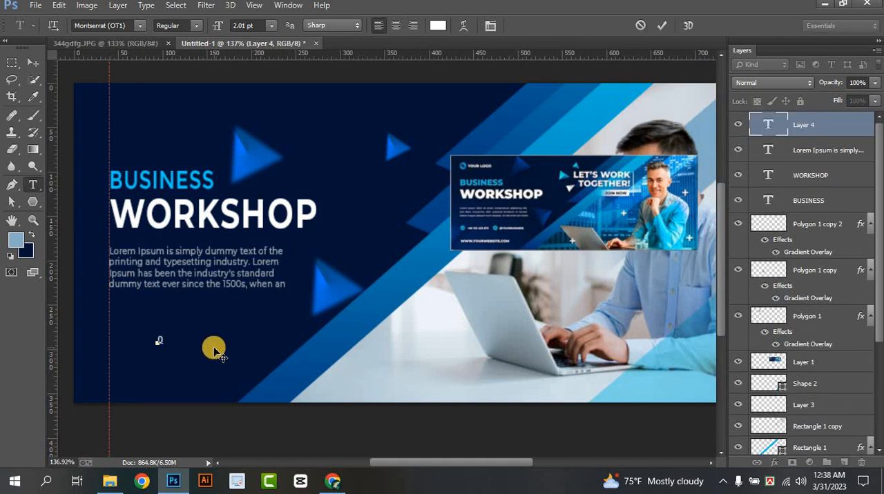
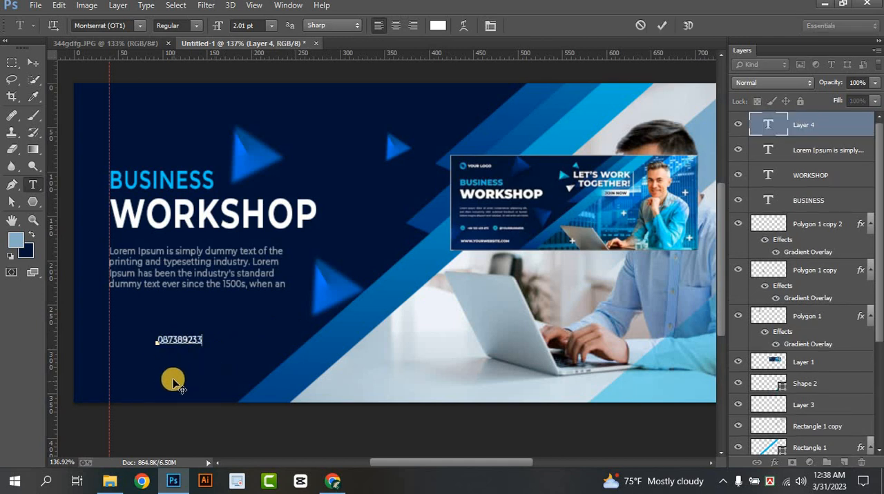
left_click_drag(174, 380, 158, 370)
type("EWR")
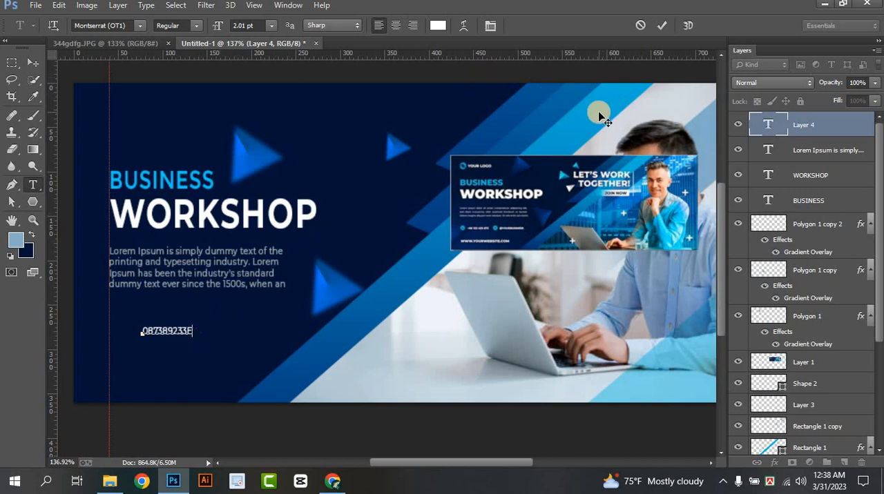
type("43")
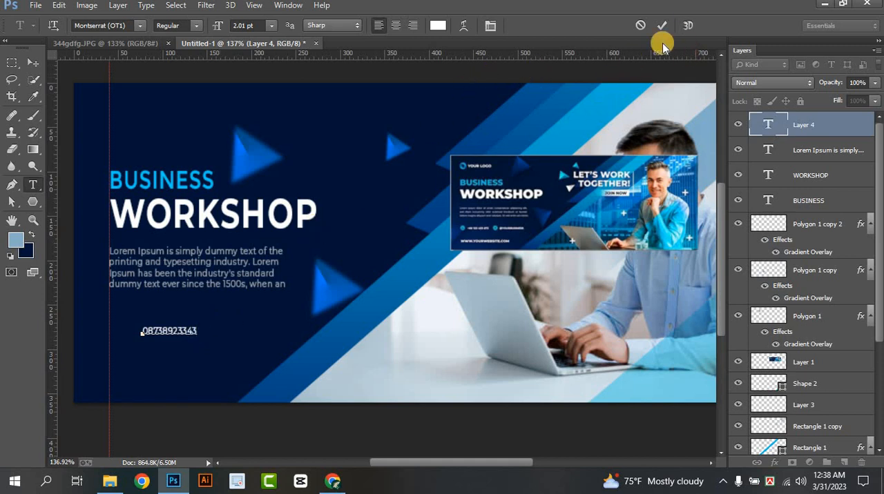
left_click(659, 29)
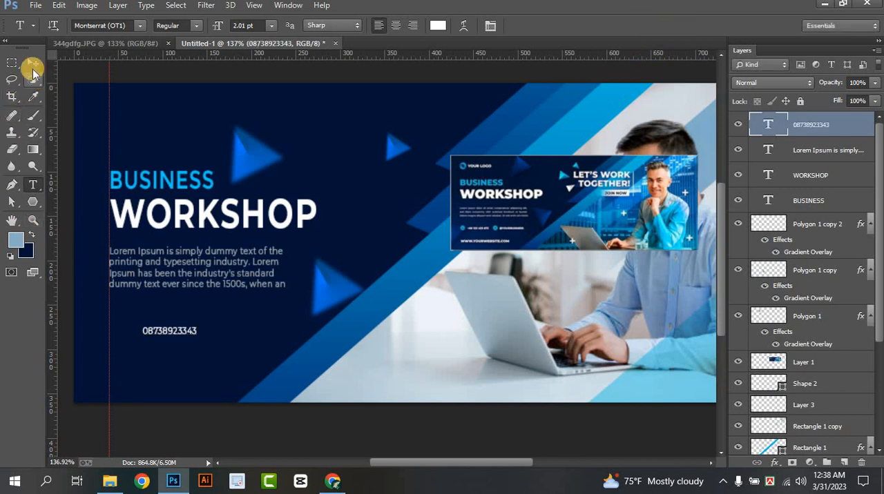
Position the phone number near the guide, duplicate it to its right, and replace the copy's text with a placeholder e-mail
left_click(32, 66)
left_click_drag(168, 331, 325, 325)
left_click(32, 185)
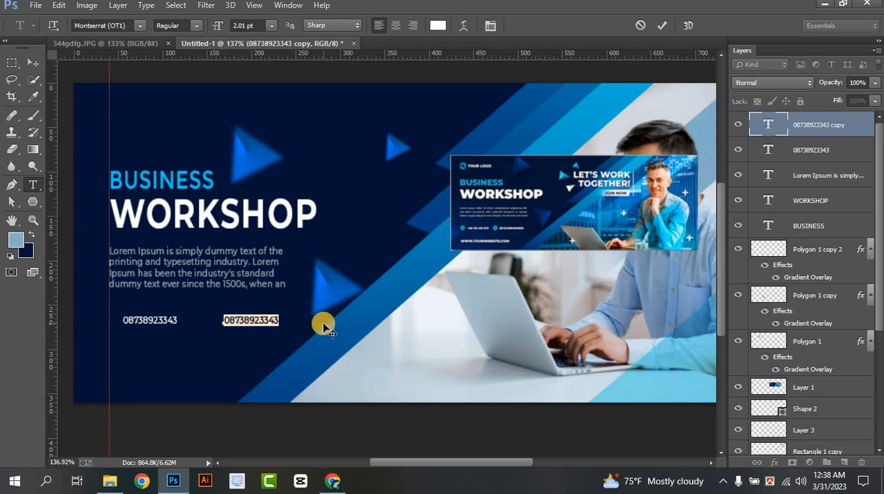
type("Yourmail@her")
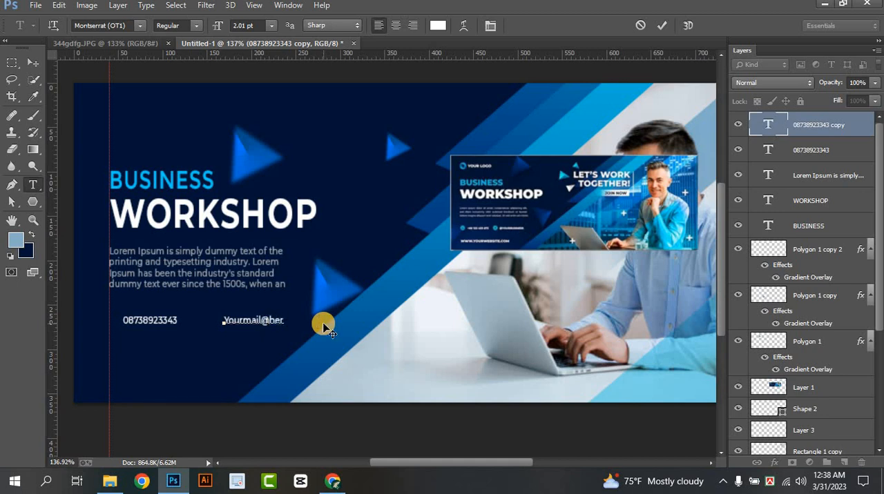
type("e")
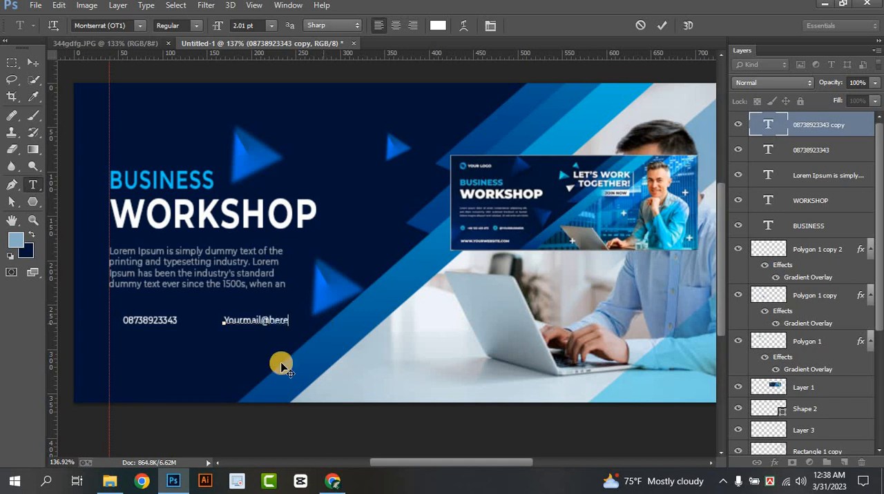
left_click(661, 26)
left_click(32, 62)
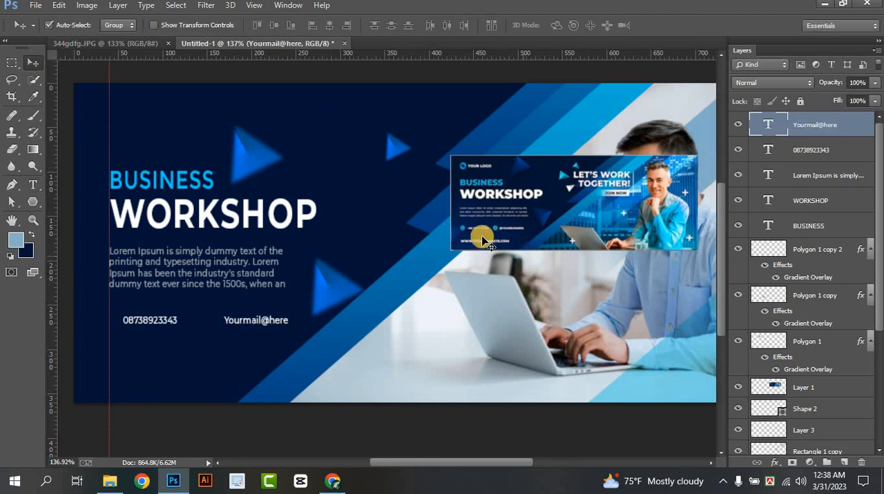
Draw a 10 × 10 px circle at the guide just before the phone number and fill it cyan
left_click_drag(30, 199, 84, 226)
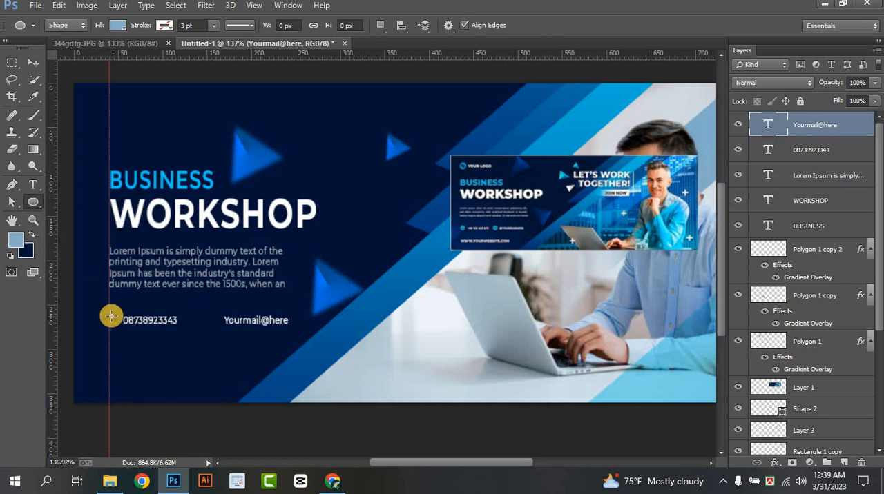
left_click_drag(109, 316, 119, 325)
left_click(567, 269)
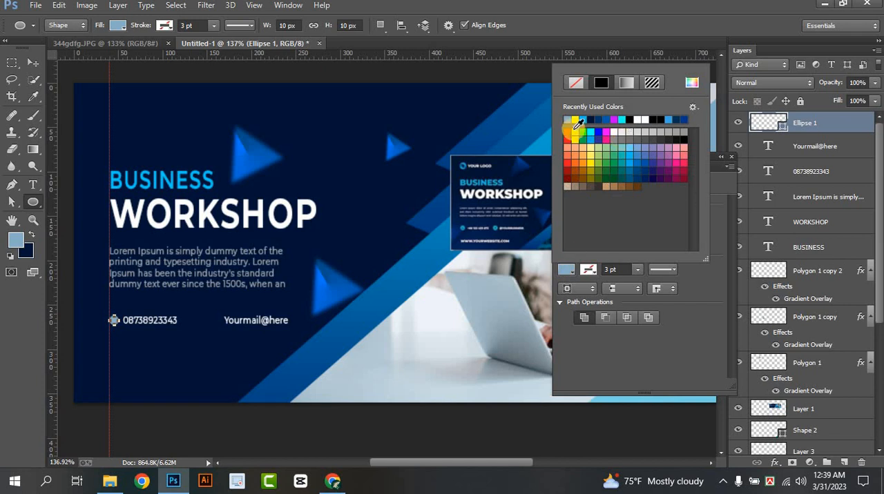
left_click(621, 120)
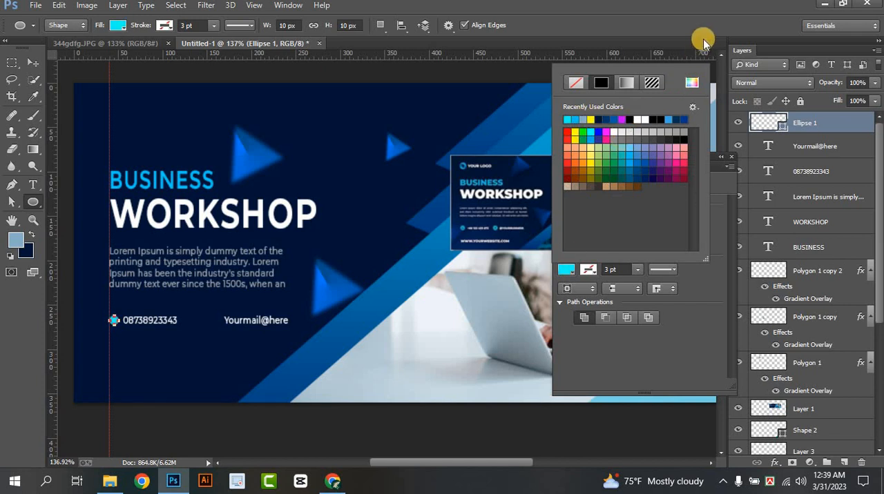
Duplicate the cyan circle in line to the right and place the copy just before the e-mail text
left_click(701, 42)
left_click(35, 64)
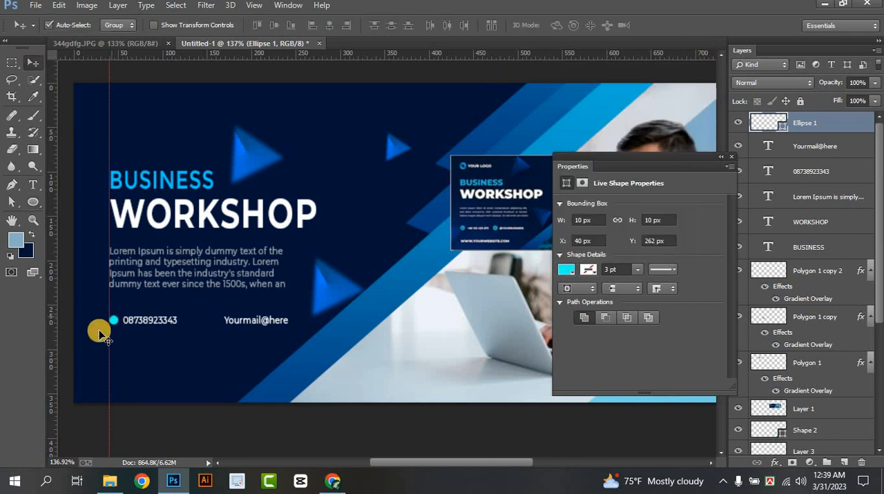
left_click_drag(118, 323, 229, 323)
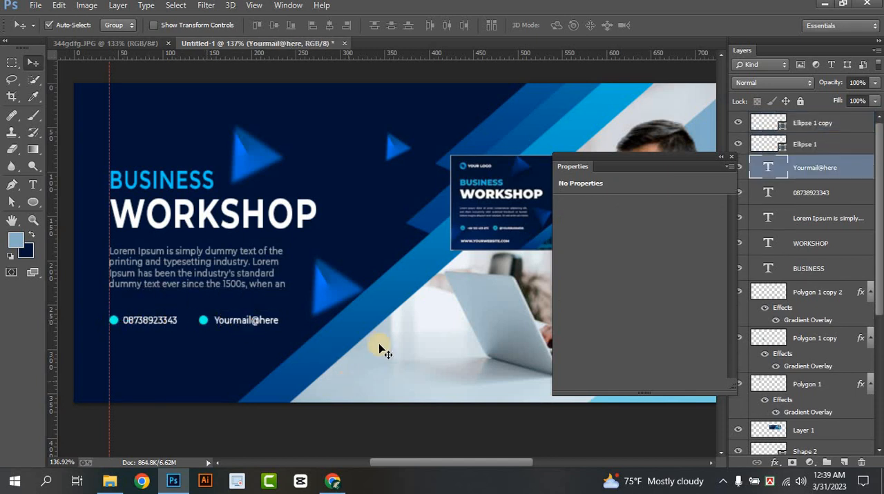
left_click(732, 159)
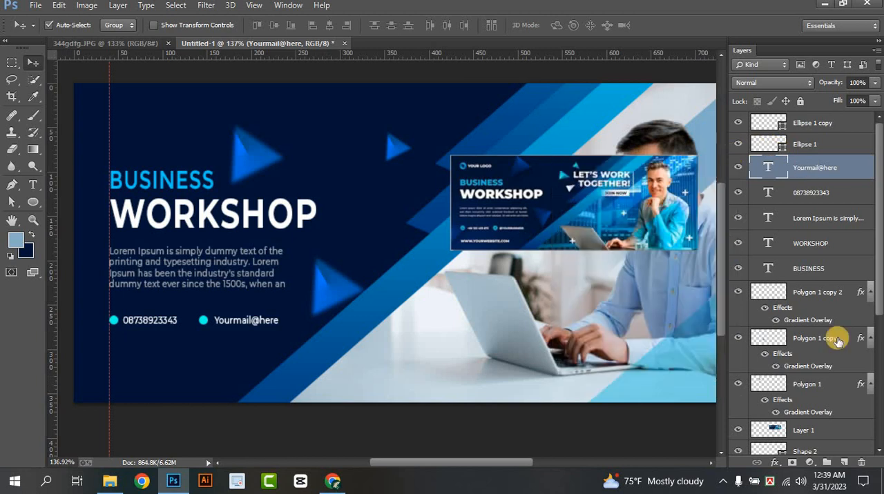
left_click(844, 463)
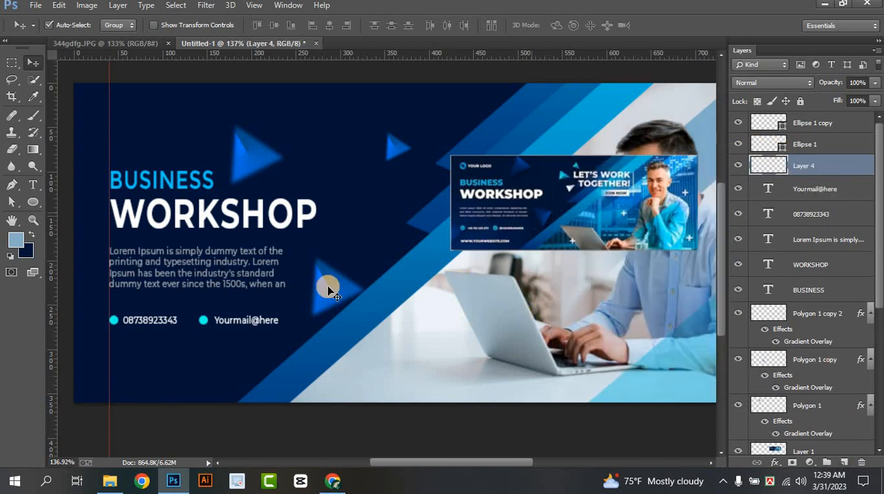
left_click(32, 185)
left_click(128, 373)
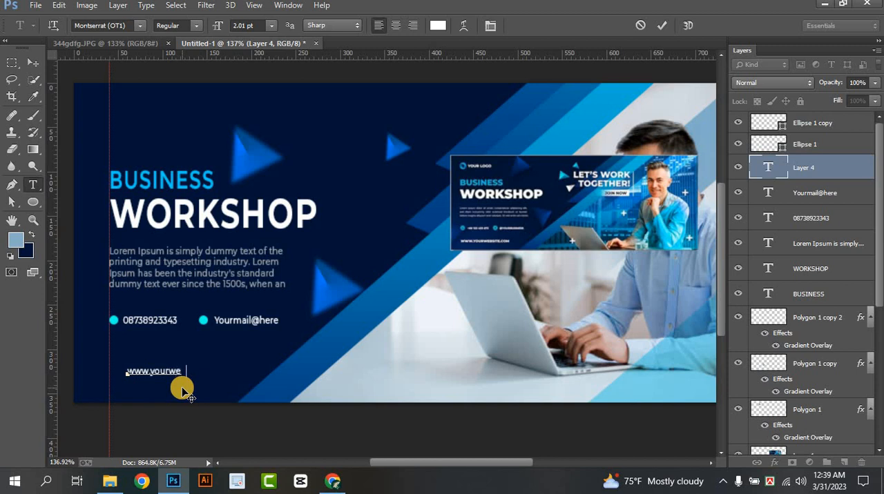
type("www.yourwebsite.com")
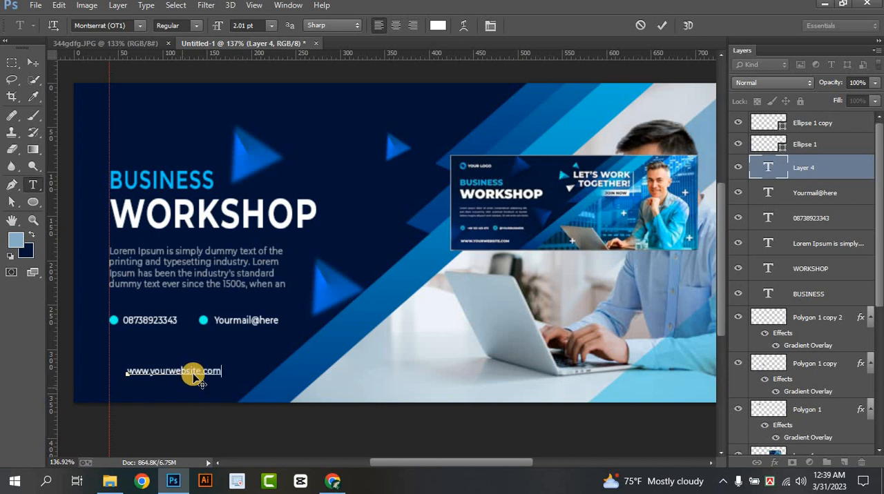
left_click_drag(172, 407, 158, 376)
left_click(662, 27)
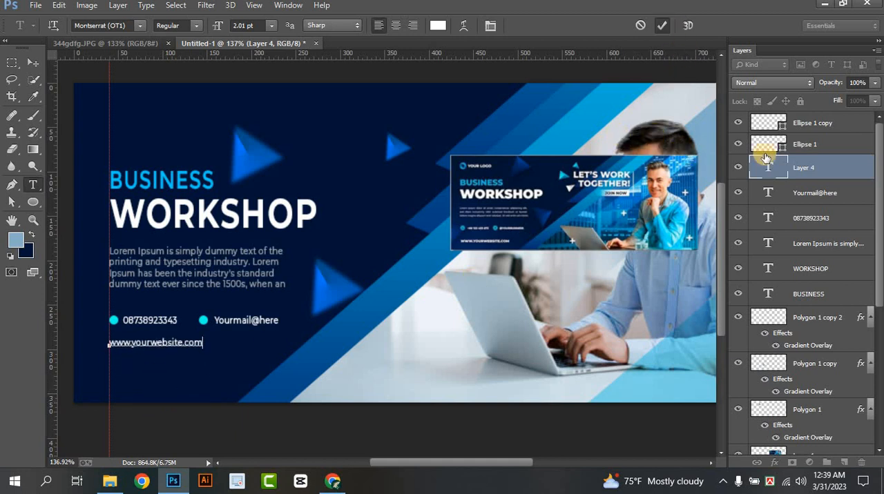
Add the text "your logo" above BUSINESS near the guide in 3.01 pt Montserrat Regular
left_click(844, 463)
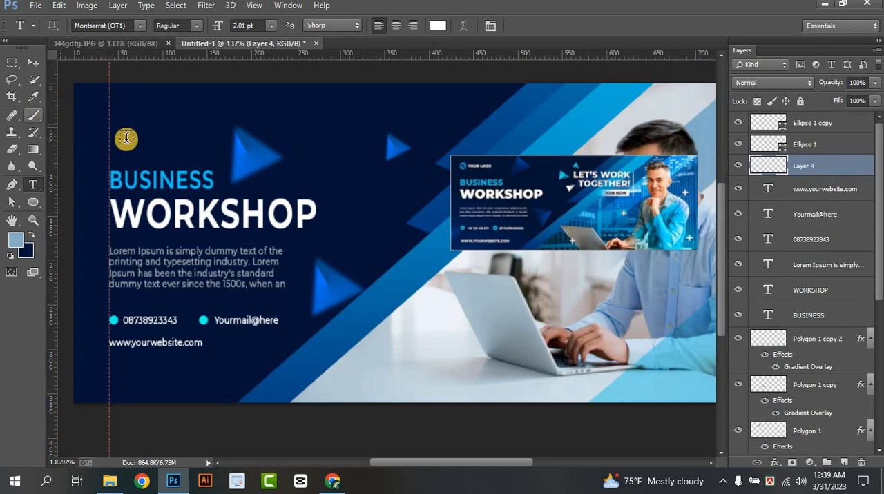
left_click(111, 128)
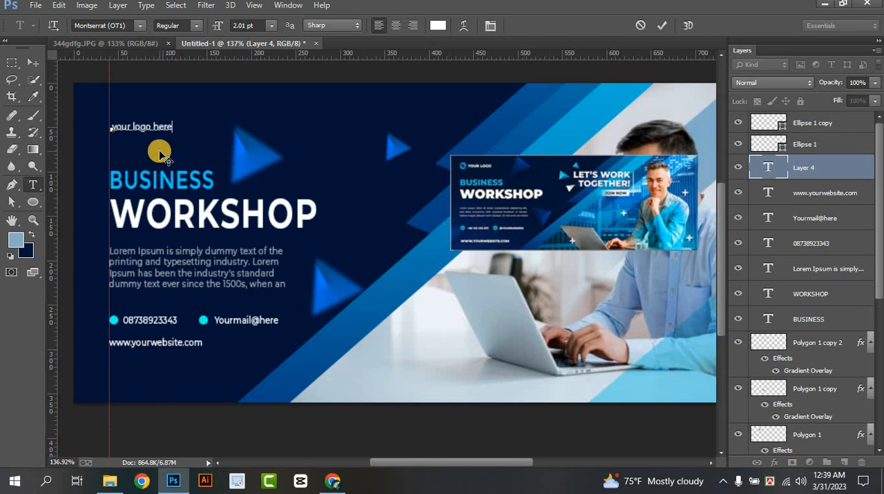
left_click_drag(158, 155, 104, 131)
key("BackSpace")
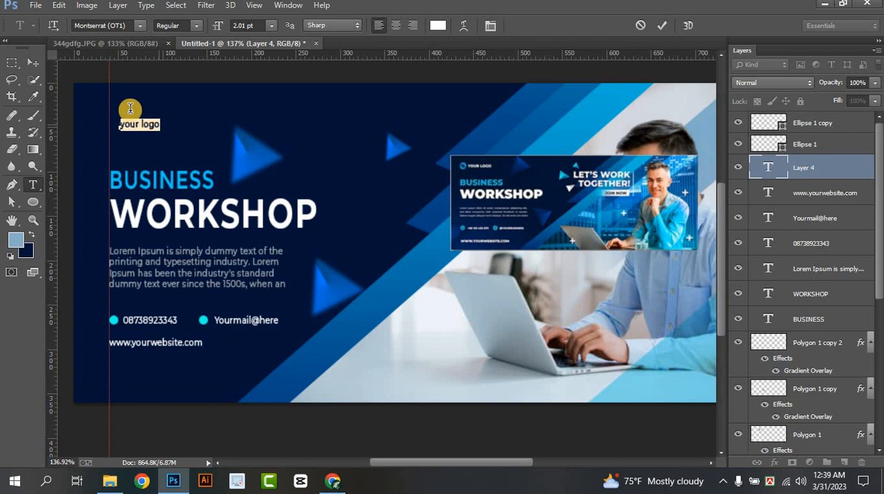
left_click(254, 27)
key("Up")
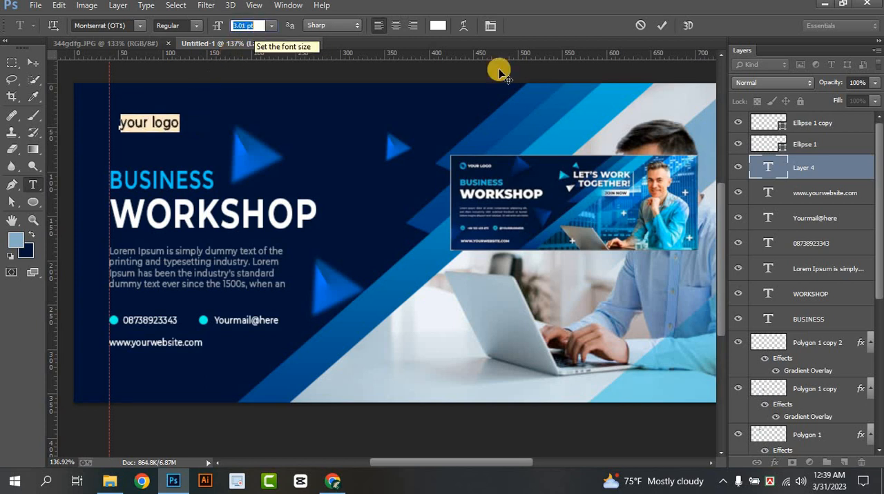
left_click(661, 26)
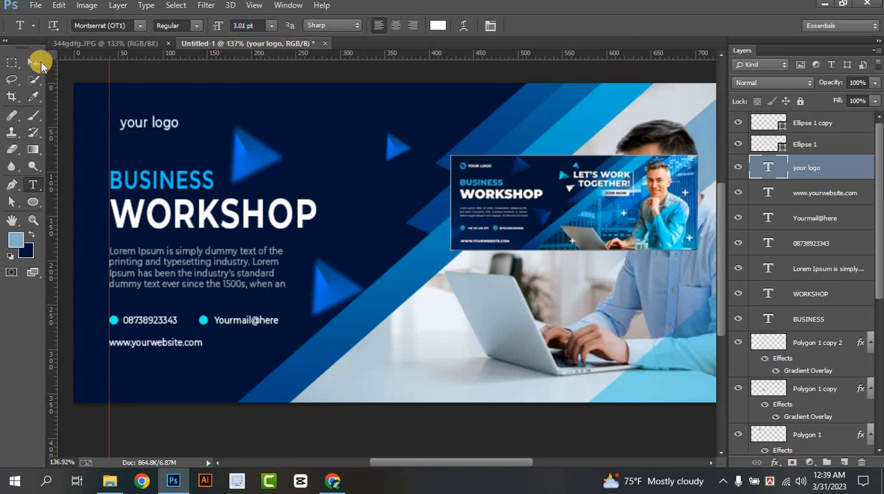
Scale the "your logo" text down slightly with Free Transform, leaving room between it and the guide
left_click(33, 62)
key("ctrl+t")
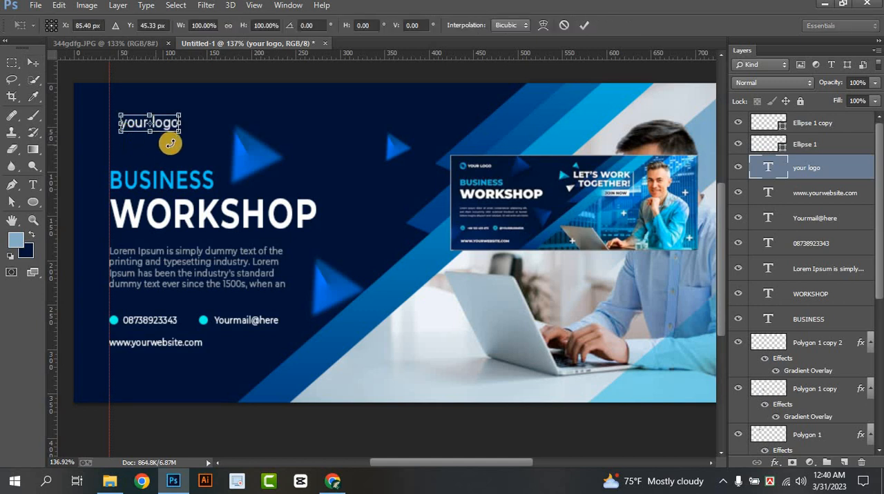
left_click_drag(171, 132, 144, 122)
left_click(583, 26)
Draw a starburst custom shape about 23 × 20 px at the guide beside "your logo" and fill it cyan
left_click(33, 202)
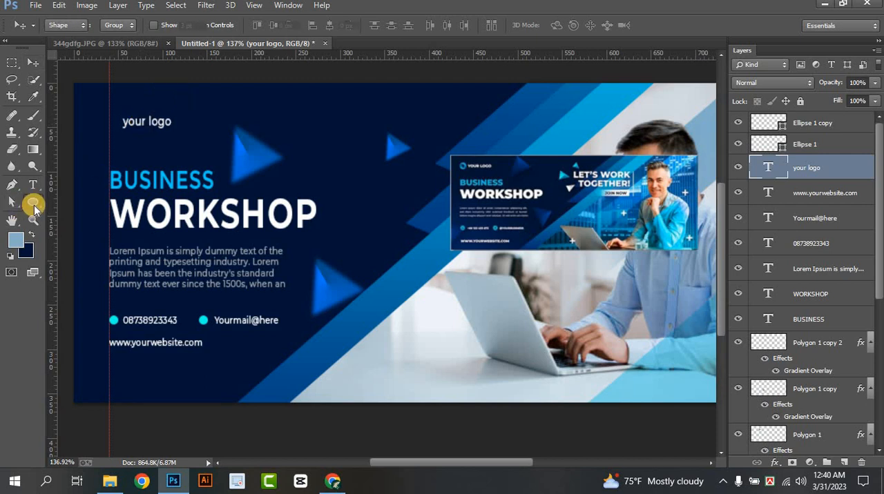
left_click(76, 263)
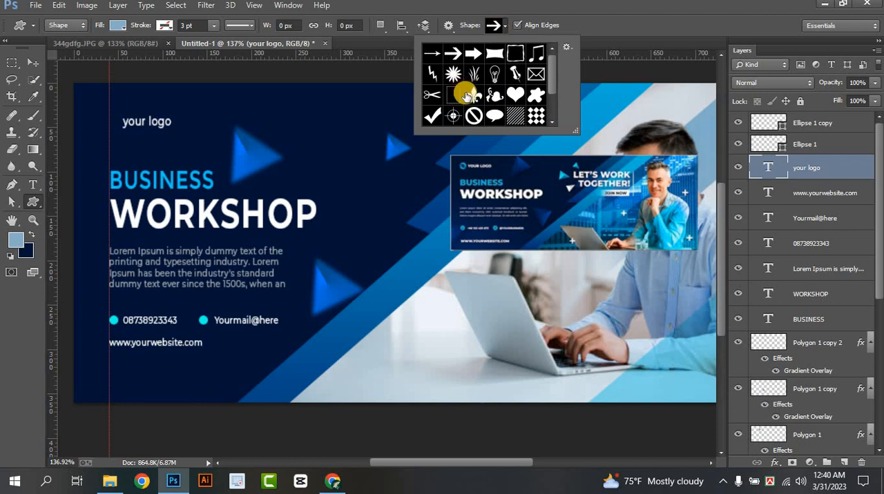
left_click(453, 73)
left_click(503, 28)
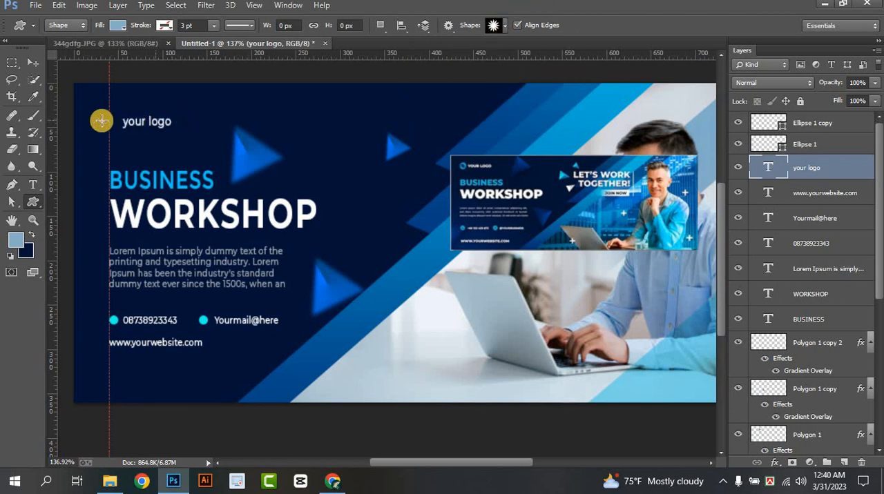
left_click_drag(113, 123, 128, 137)
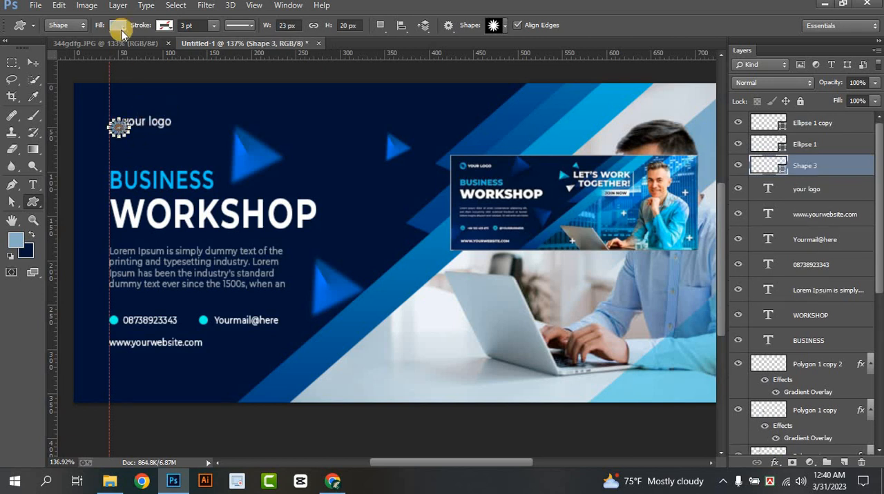
left_click(118, 25)
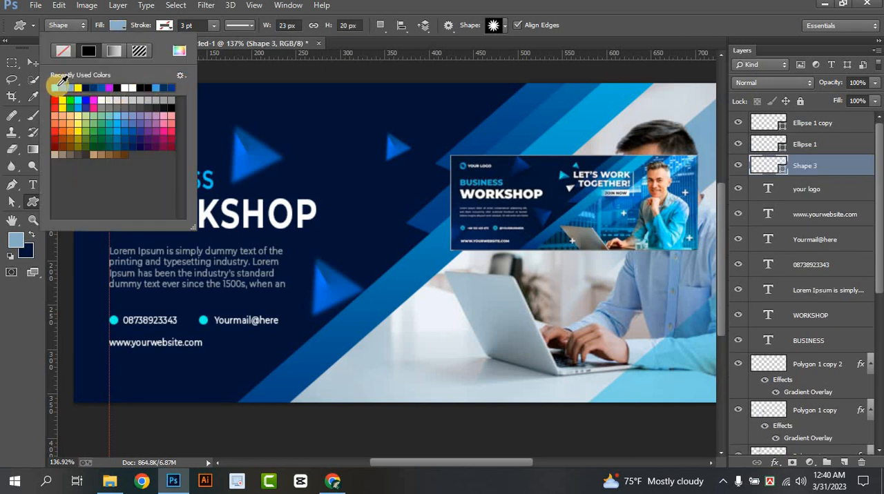
left_click(56, 86)
left_click(118, 25)
Center the cyan starburst on the height of the logo text and shift "your logo" right to clear it
left_click(33, 63)
scroll(117, 130, "up", 2)
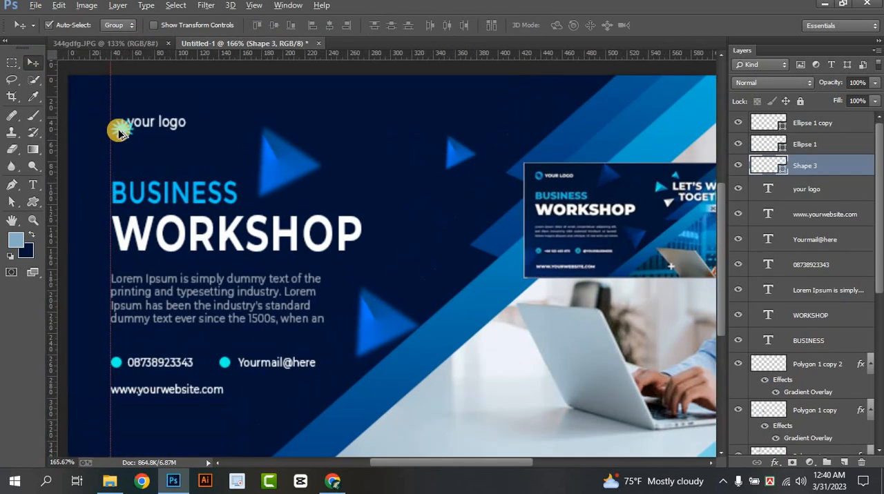
scroll(118, 132, "up", 3)
left_click_drag(141, 142, 136, 136)
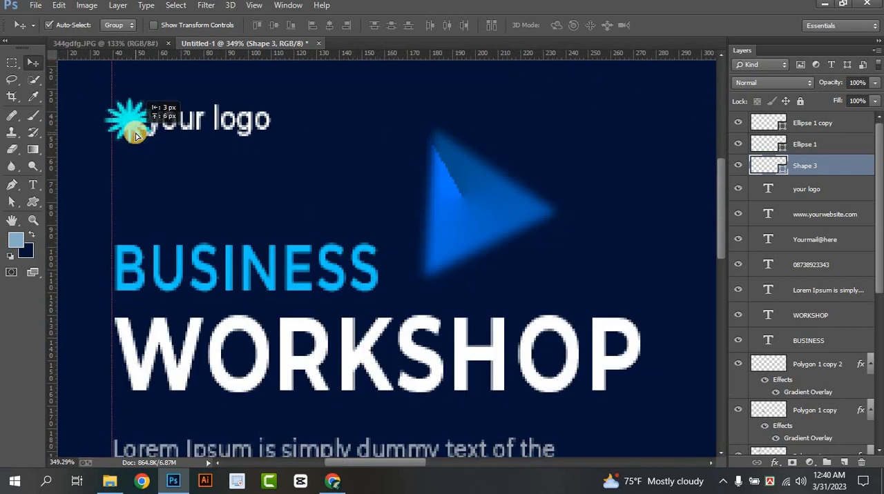
left_click(176, 124)
left_click_drag(183, 123, 189, 122)
scroll(197, 131, "down", 3)
scroll(197, 132, "down", 4)
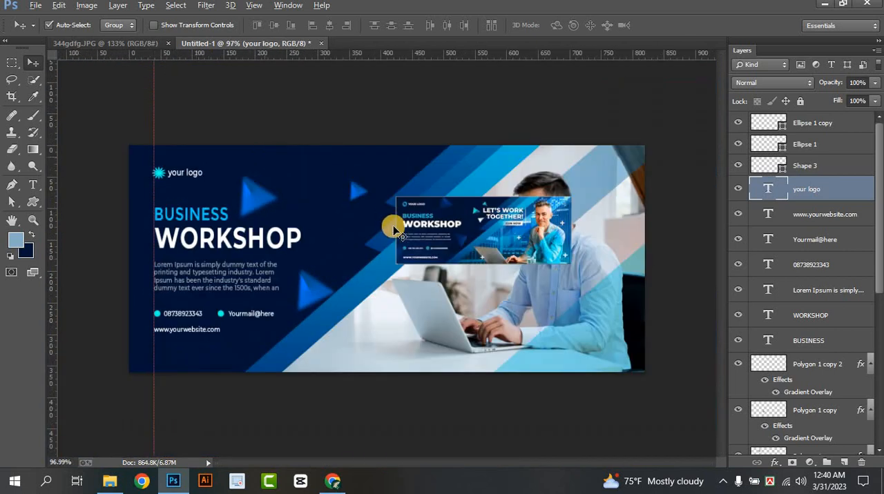
Move the small reference banner image down over the laptop, clear of the man's face
scroll(351, 256, "up", 2)
left_click(528, 235)
left_click_drag(522, 233, 552, 325)
scroll(552, 324, "up", 2)
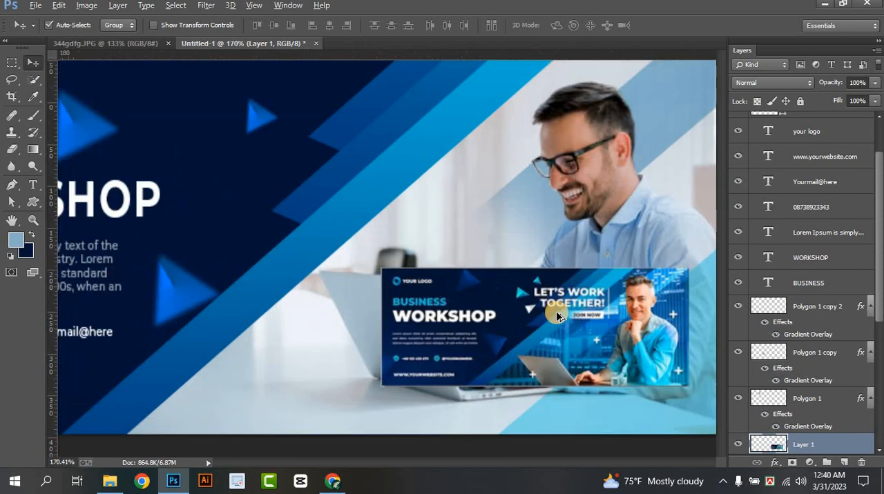
scroll(580, 322, "down", 1)
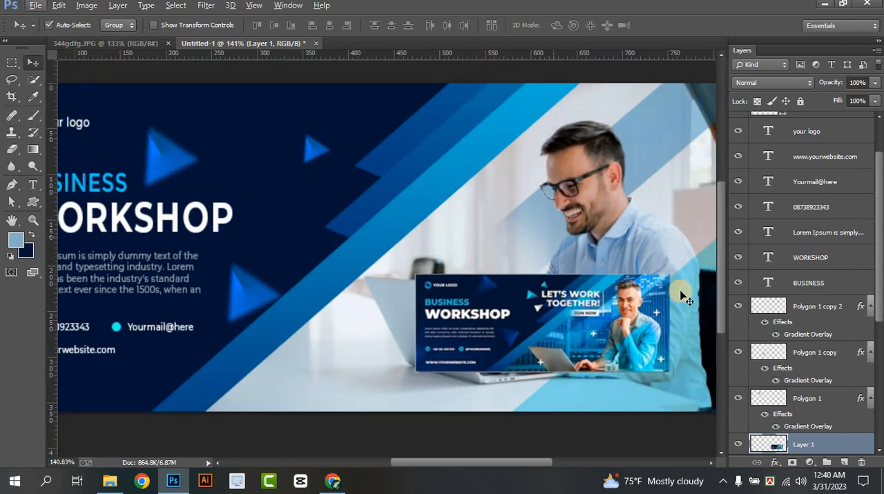
Add a new empty layer at the top of the layer stack, above the circle copy
scroll(800, 203, "up", 2)
left_click(823, 121)
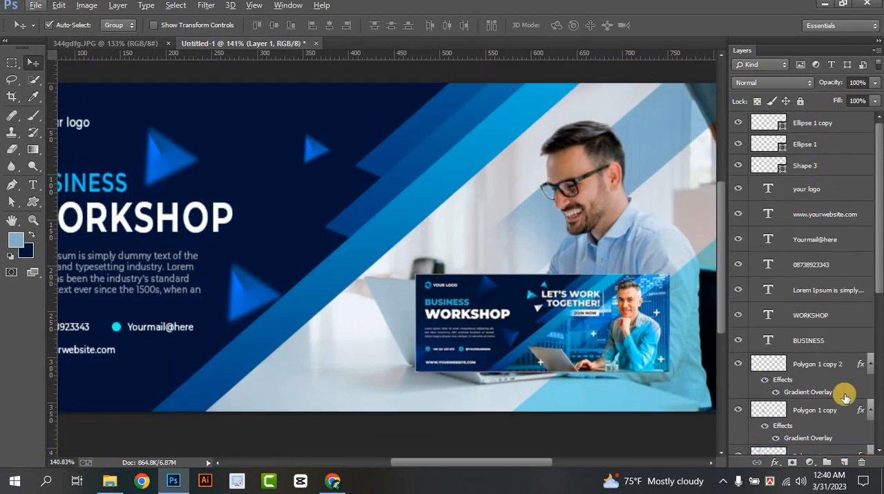
left_click(843, 467)
scroll(493, 243, "down", 1)
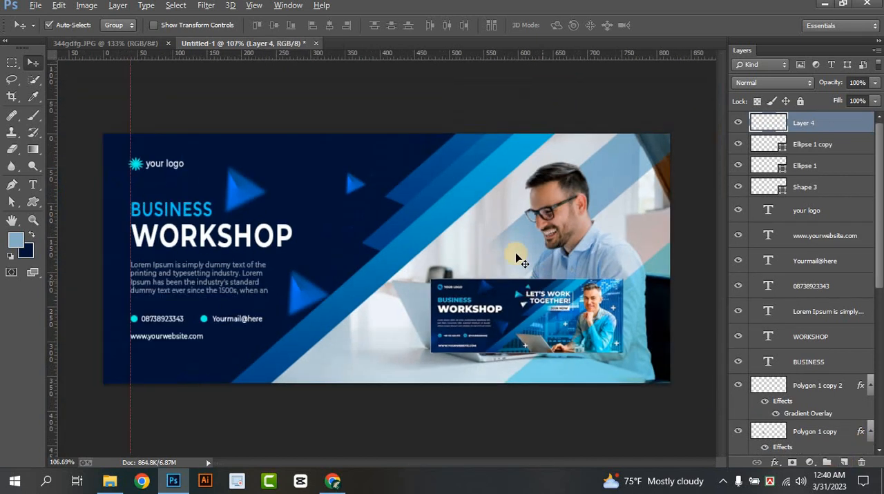
scroll(494, 245, "up", 1)
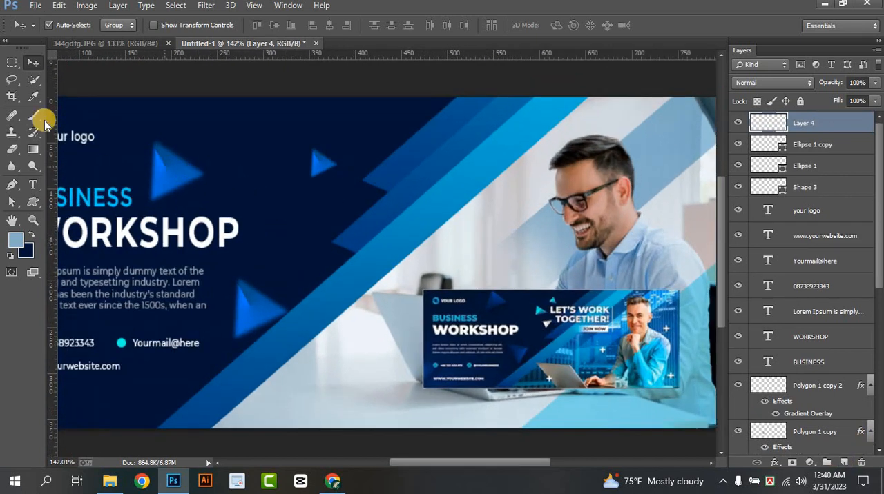
Add the text LET'S WORK in 11.01 pt Montserrat Regular, starting at the small triangle
left_click(31, 185)
left_click(320, 174)
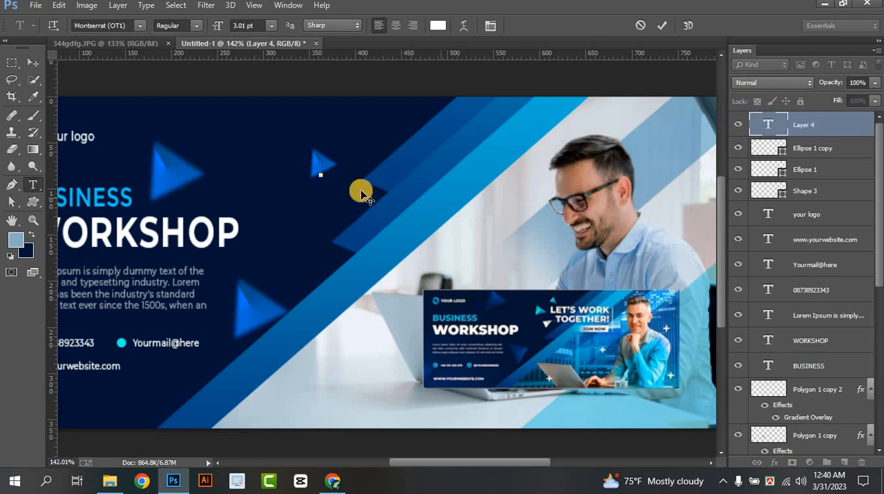
left_click(261, 26)
scroll(260, 26, "up", 4)
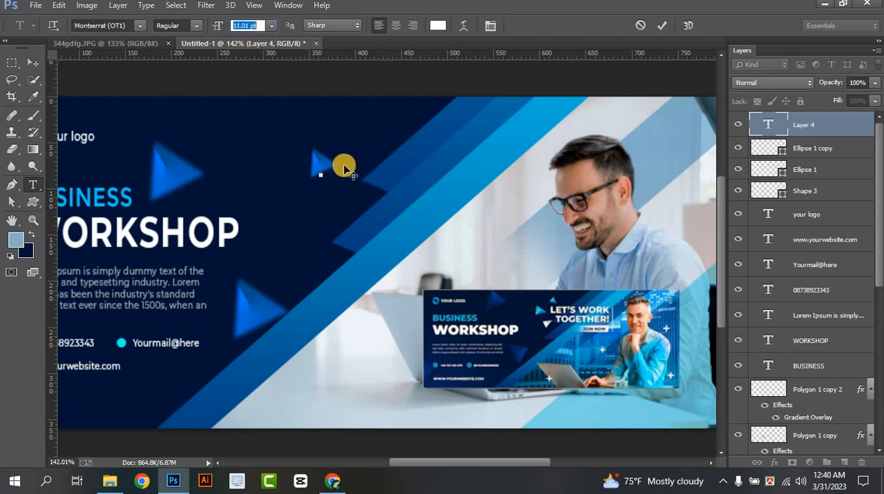
left_click(317, 174)
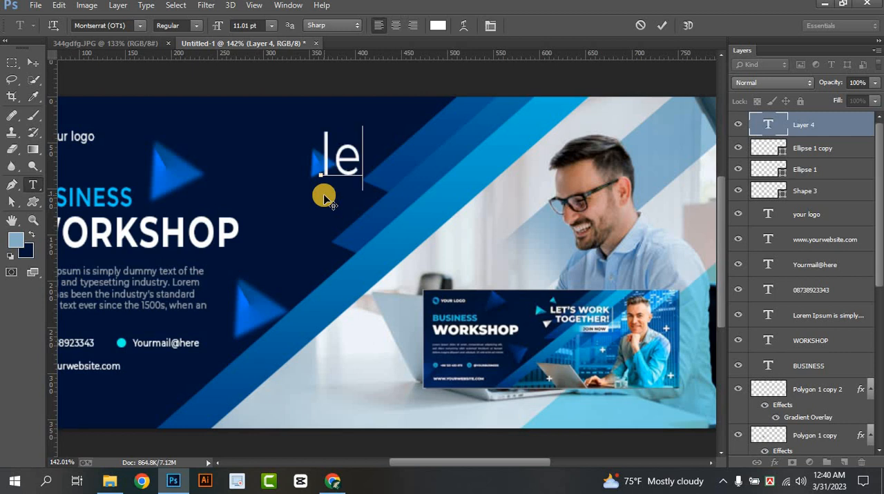
key("BackSpace")
key("BackSpace")
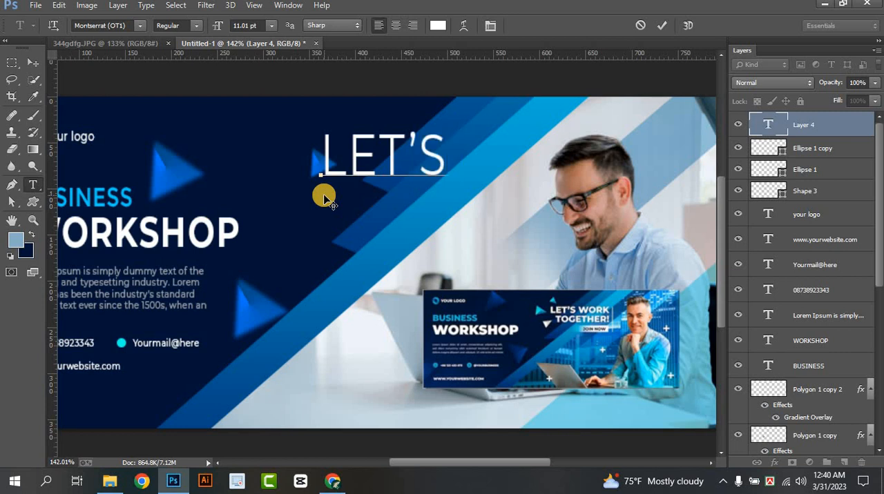
type("LET'S WORK")
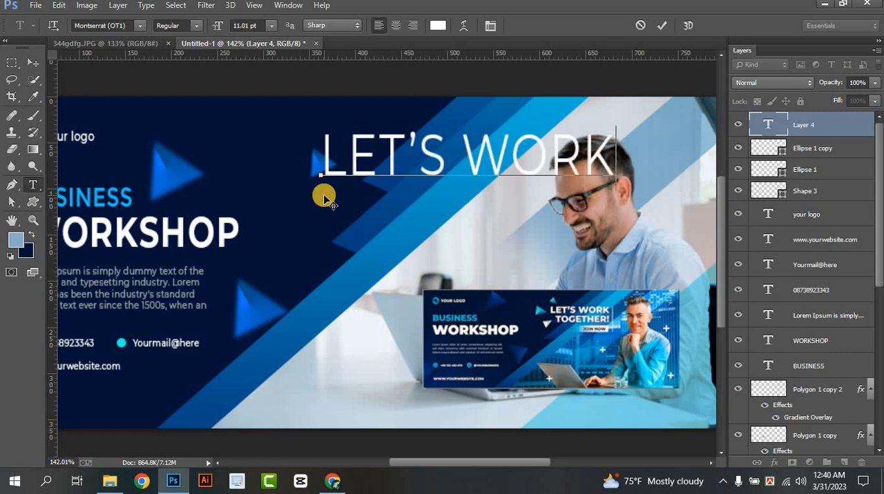
Set LET'S WORK to Montserrat Bold at 7.01 pt and move it slightly up and right, beside the man's head
key("ctrl+a")
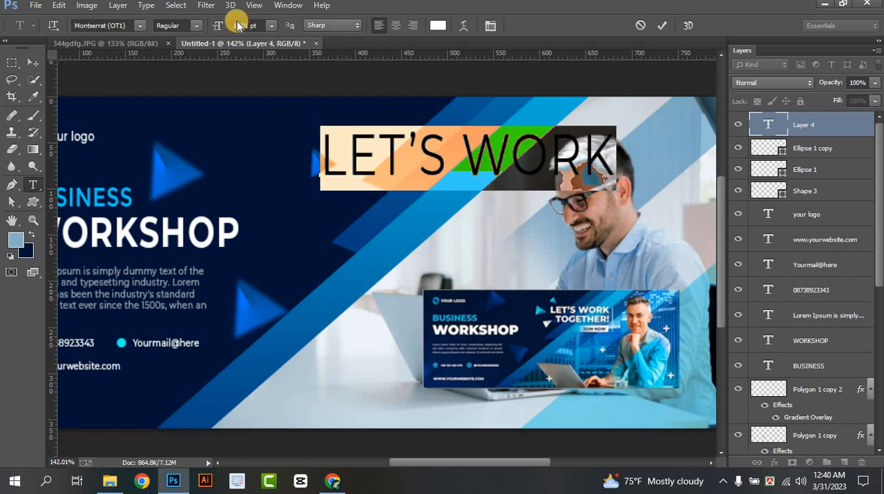
left_click(203, 25)
left_click(188, 162)
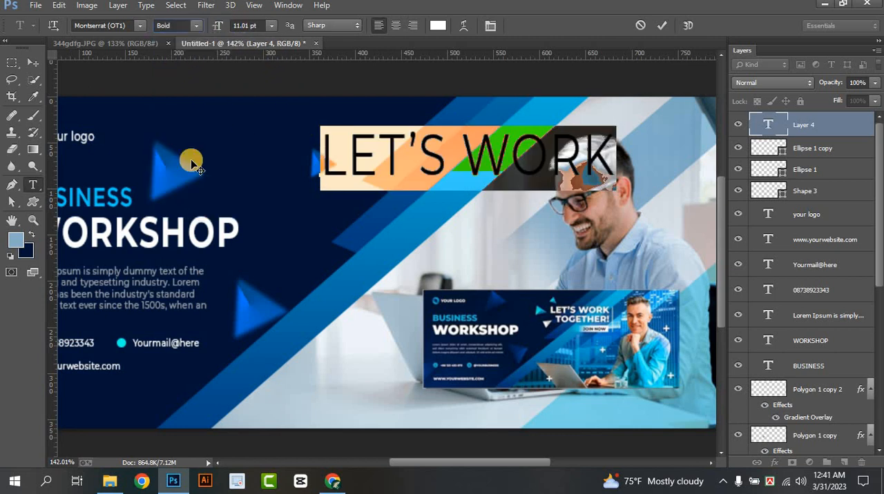
scroll(261, 25, "down", 5)
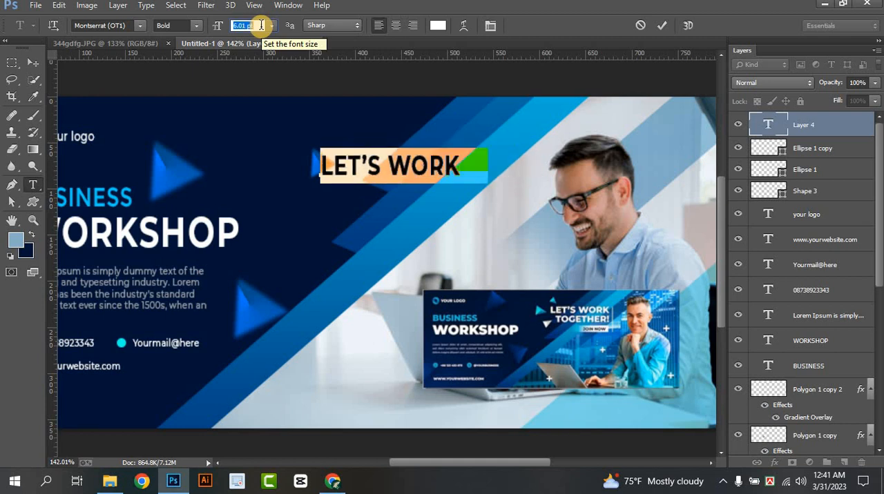
scroll(260, 25, "up", 1)
left_click_drag(398, 183, 403, 203)
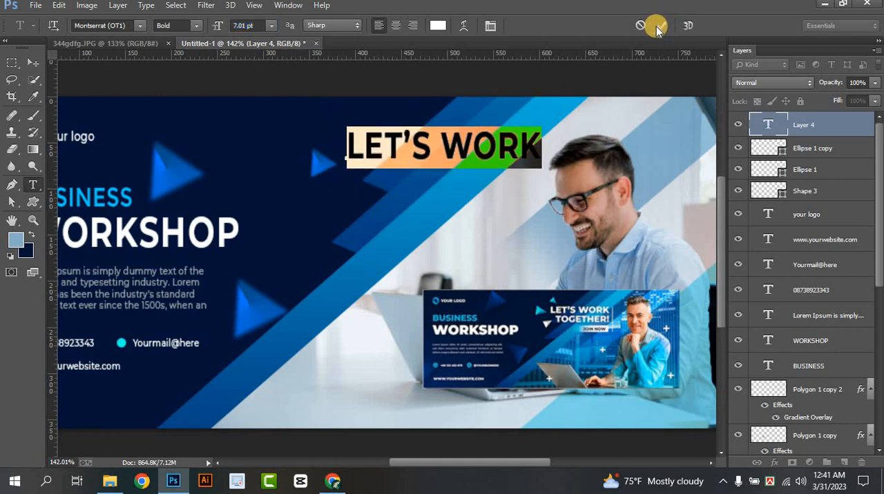
Finish the LET'S WORK text and place a duplicate of it directly beneath the original line
left_click(660, 25)
left_click(33, 62)
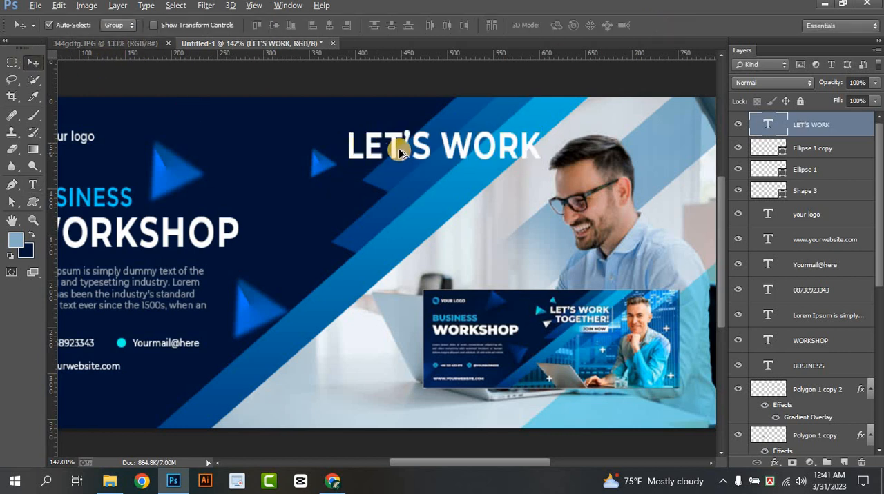
left_click_drag(398, 146, 394, 187)
Replace the wording of the duplicated lower line with TOGHETHER!
left_click(33, 185)
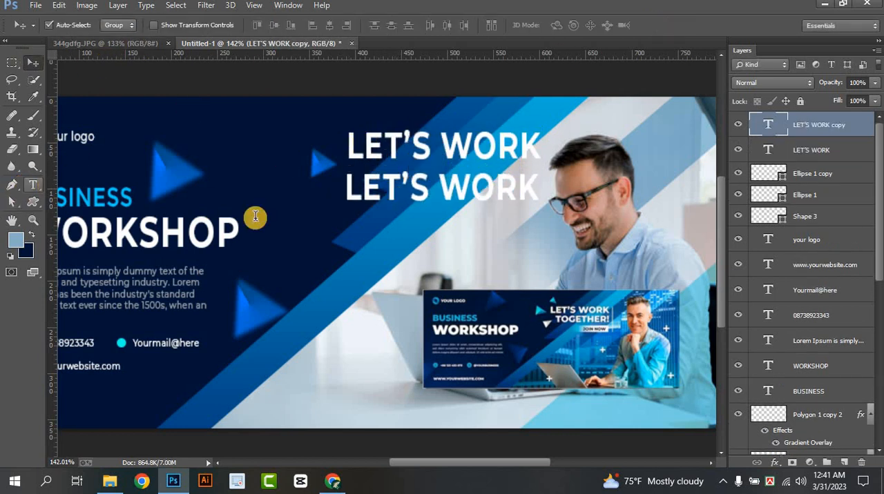
left_click_drag(347, 193, 630, 219)
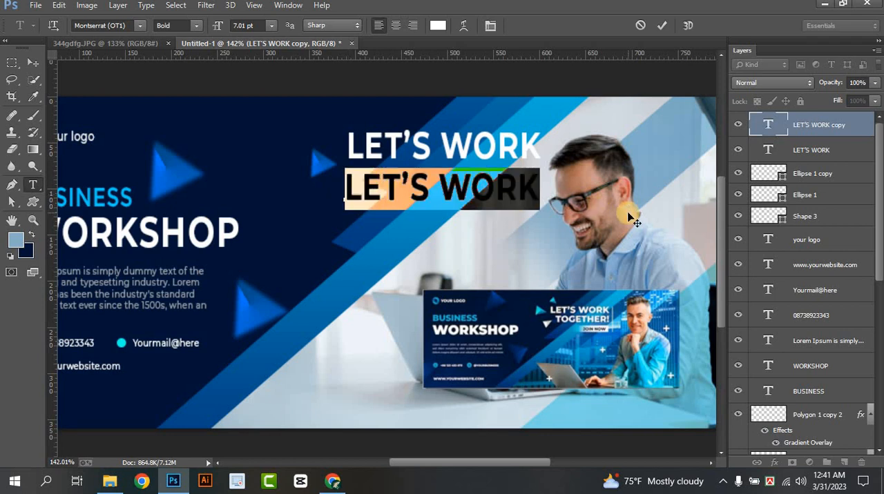
type("TOGH")
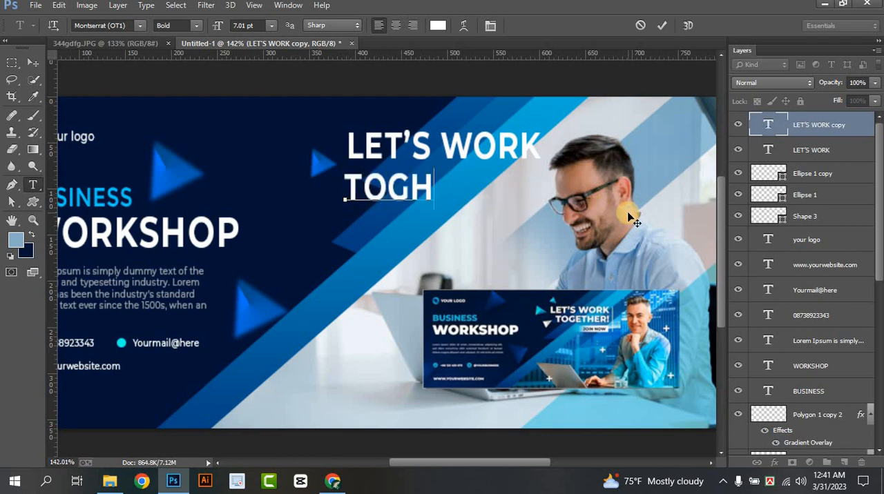
type("ETHER!")
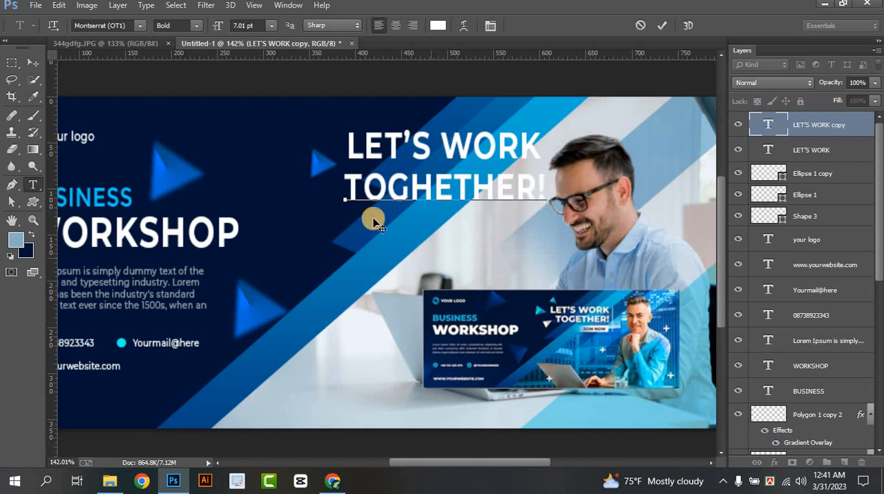
Reduce TOGHETHER! to 5.01 pt and shift it right and slightly up, tucked beneath LET'S WORK
left_click_drag(347, 189, 566, 187)
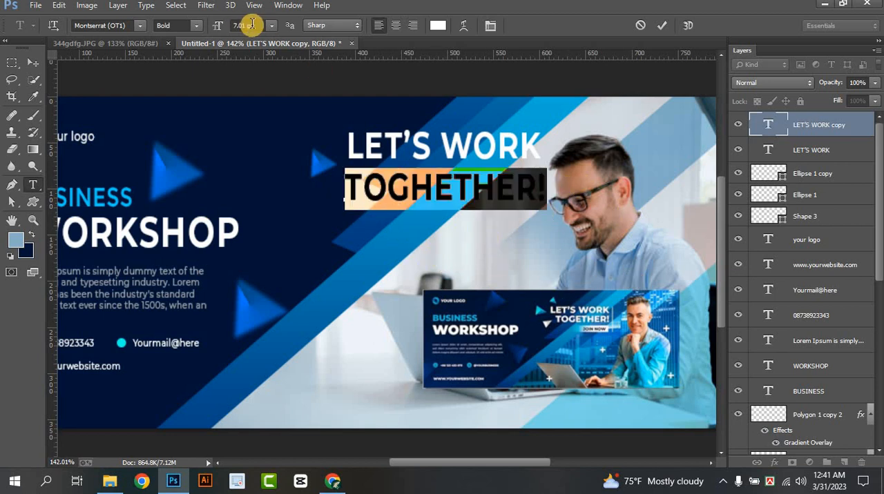
key("Down")
key("Down")
left_click(366, 200)
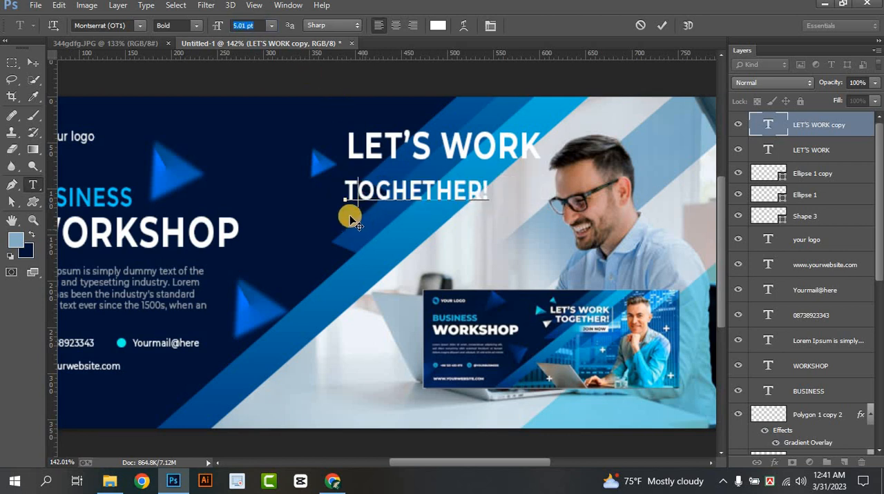
left_click_drag(363, 257, 405, 251)
left_click(655, 26)
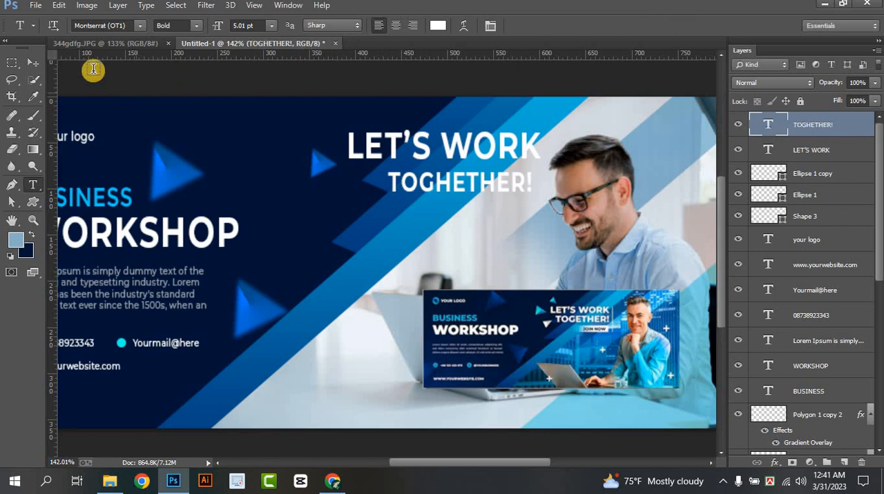
Move the small reference banner image to the lower middle of the cover, over the laptop and left of the man's arms
left_click(32, 63)
scroll(524, 292, "down", 2)
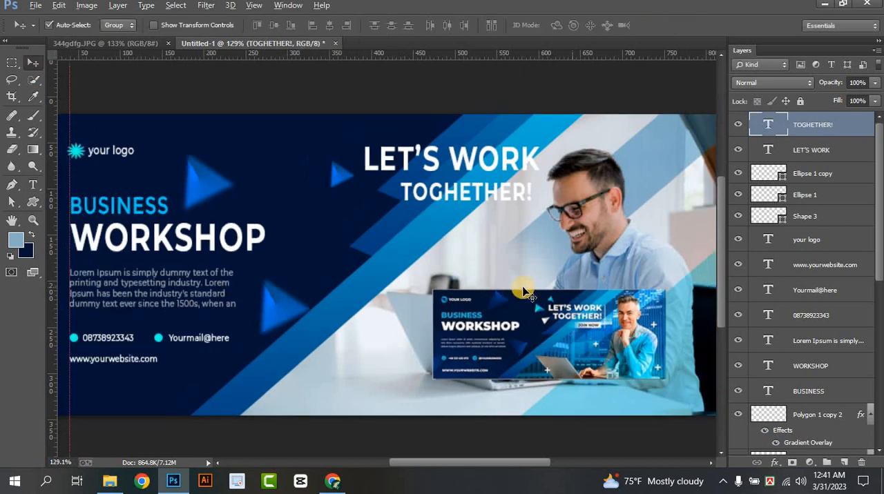
scroll(491, 308, "down", 2)
left_click_drag(502, 314, 389, 275)
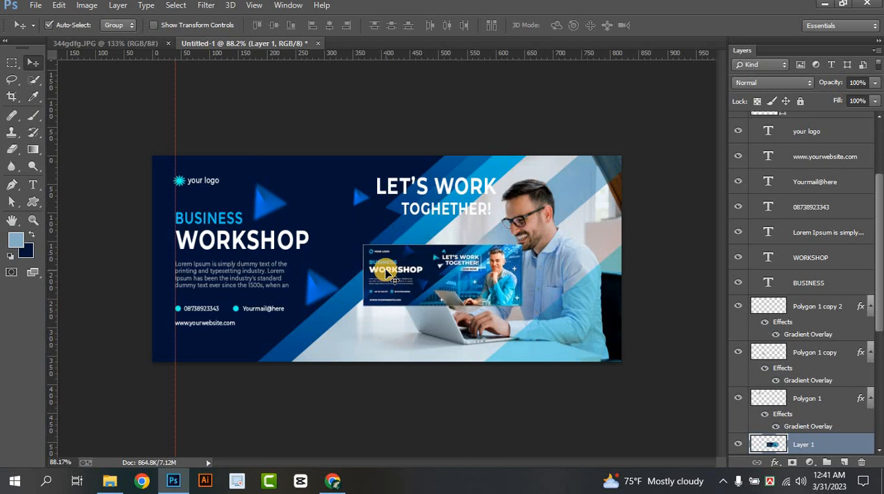
left_click_drag(393, 276, 370, 321)
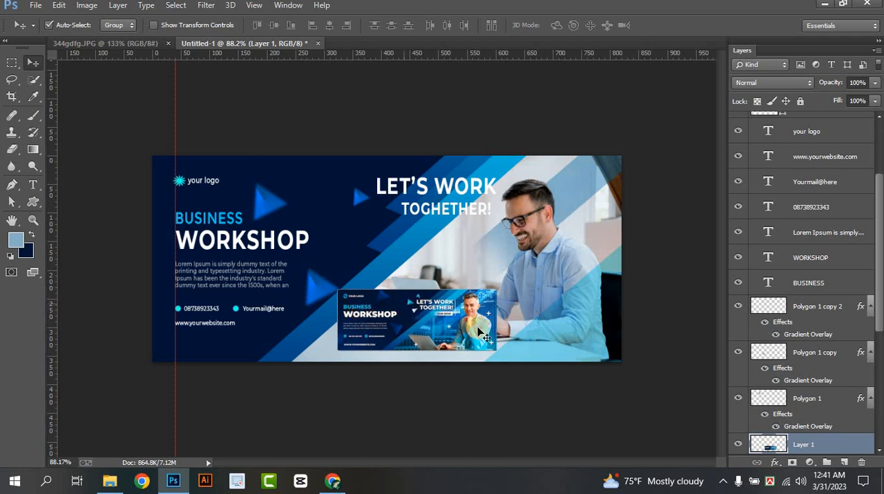
left_click(729, 481)
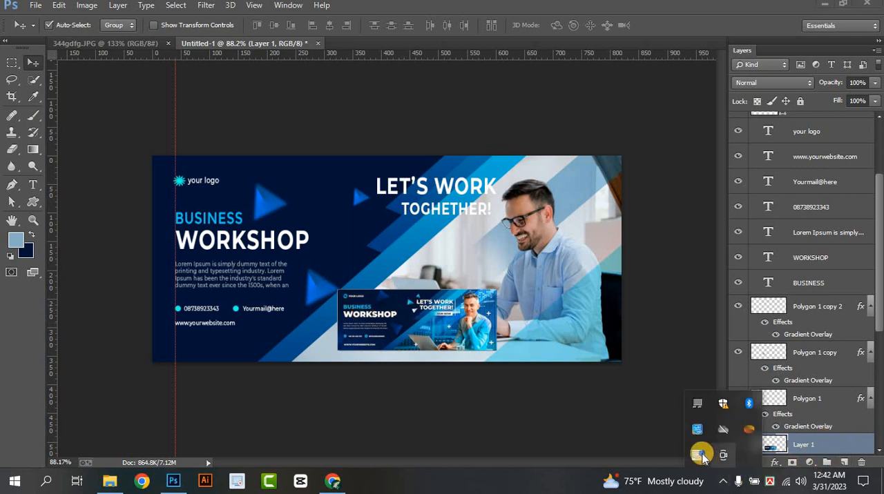